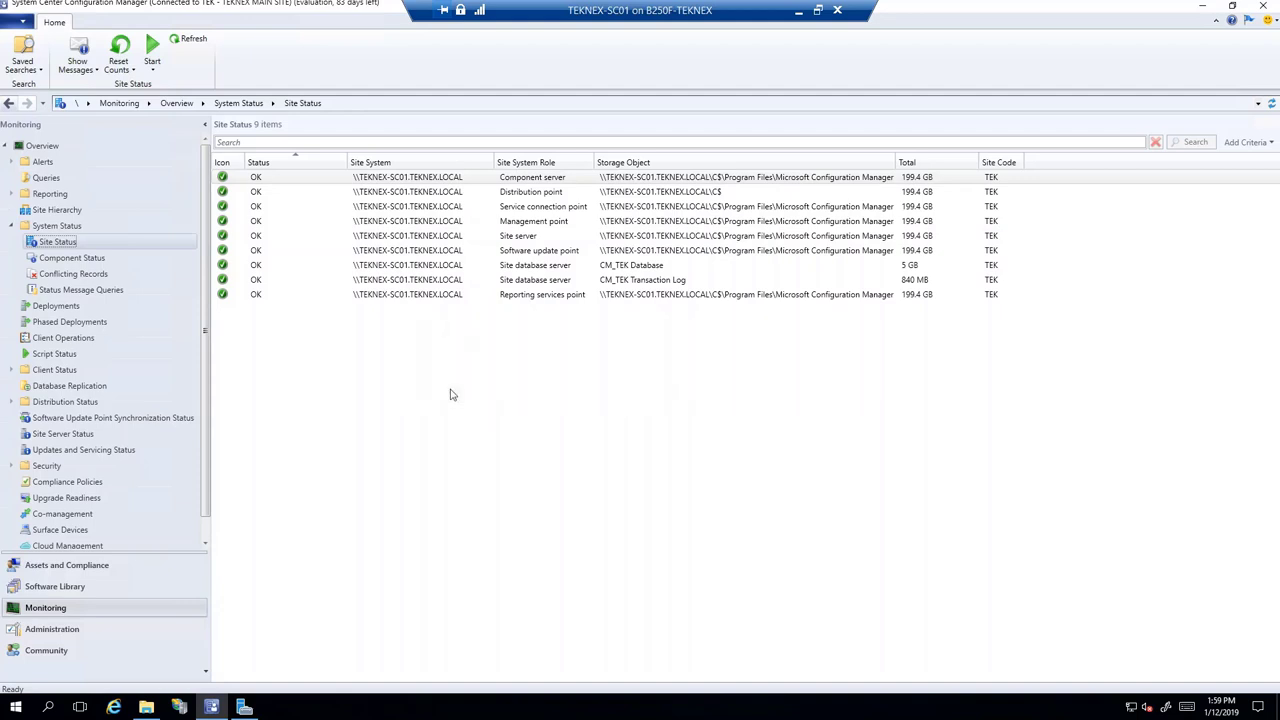
# Step: Open the Software Distribution component settings of TEK - TEKNEX MAIN SITE and check the specified network access account
pyautogui.click(52, 629)
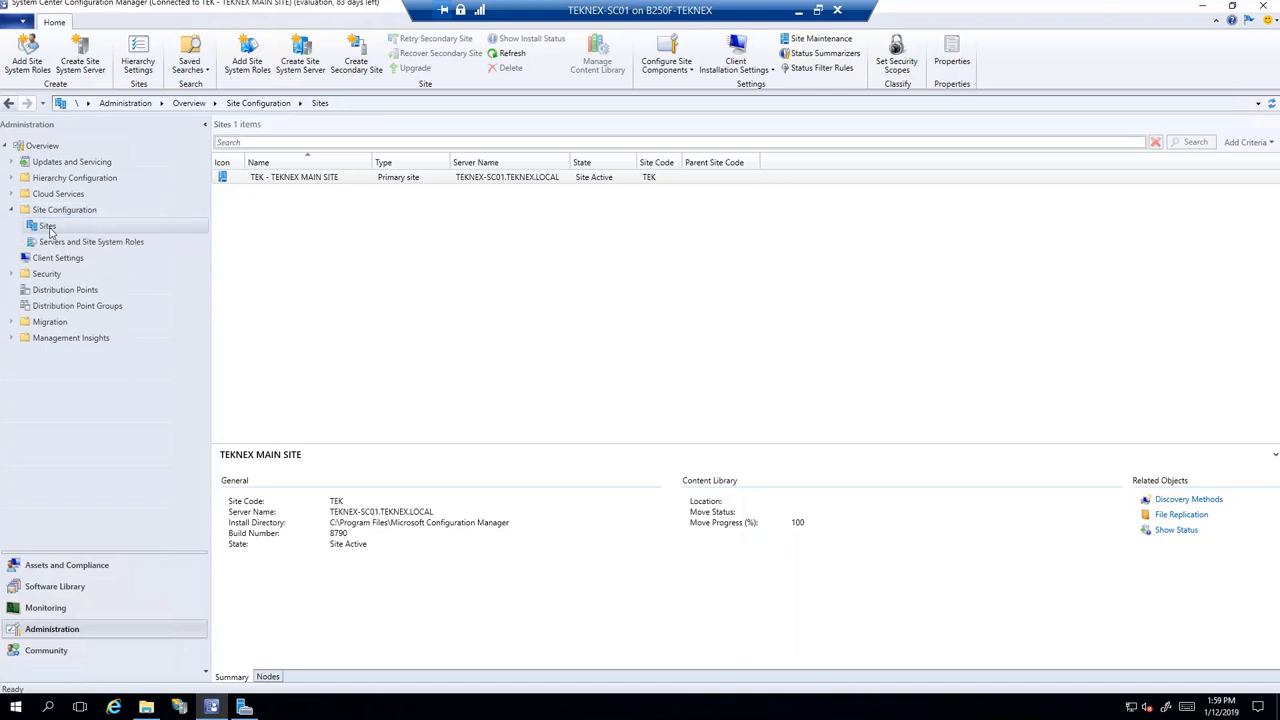
pyautogui.click(272, 181)
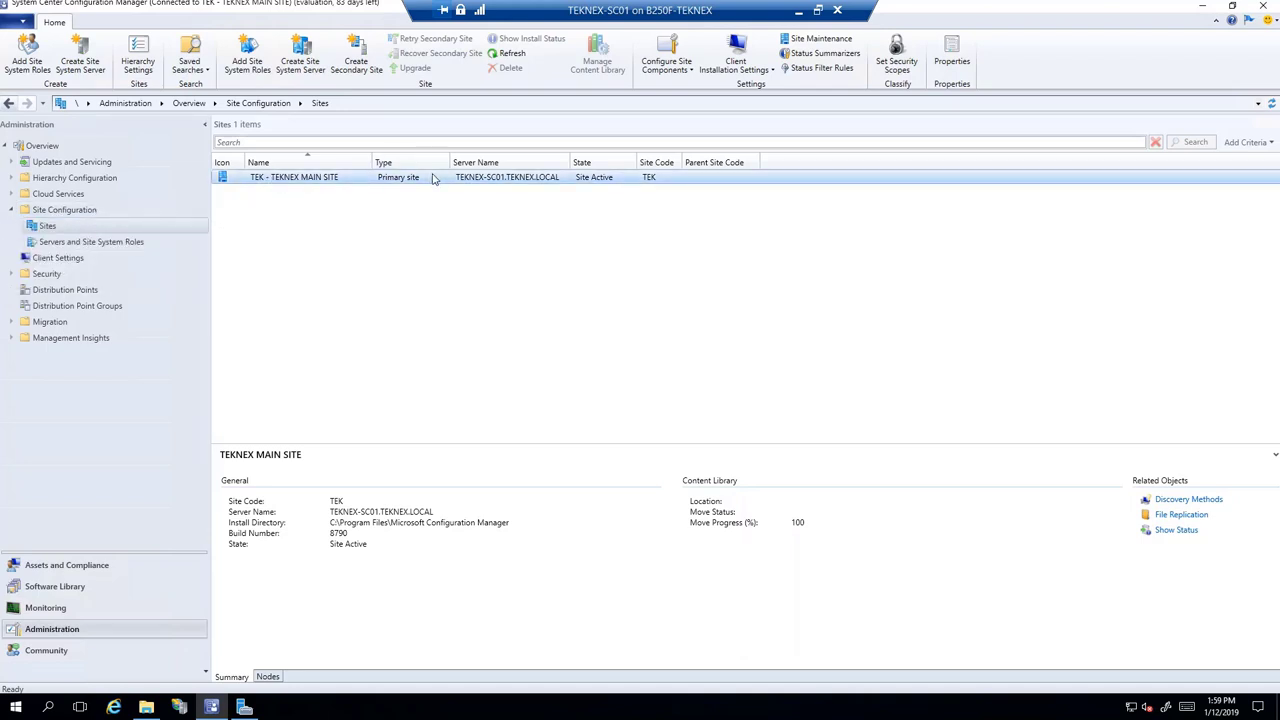
pyautogui.click(688, 68)
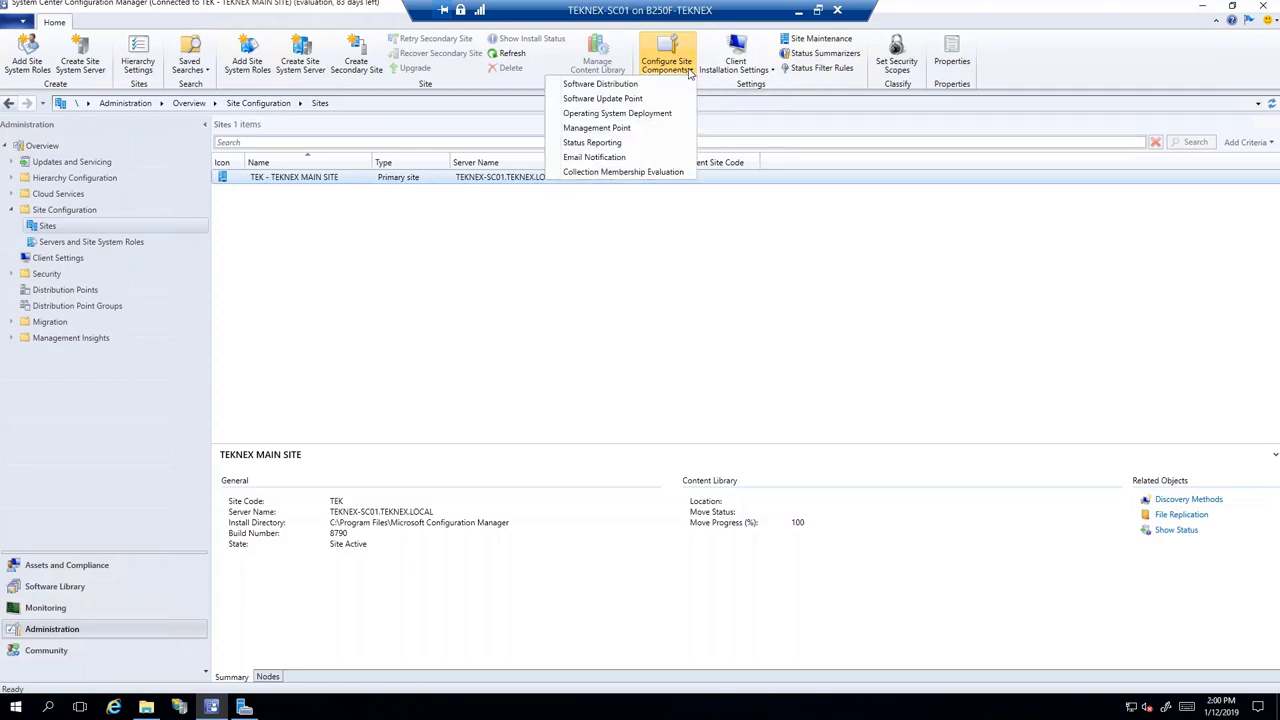
pyautogui.click(626, 86)
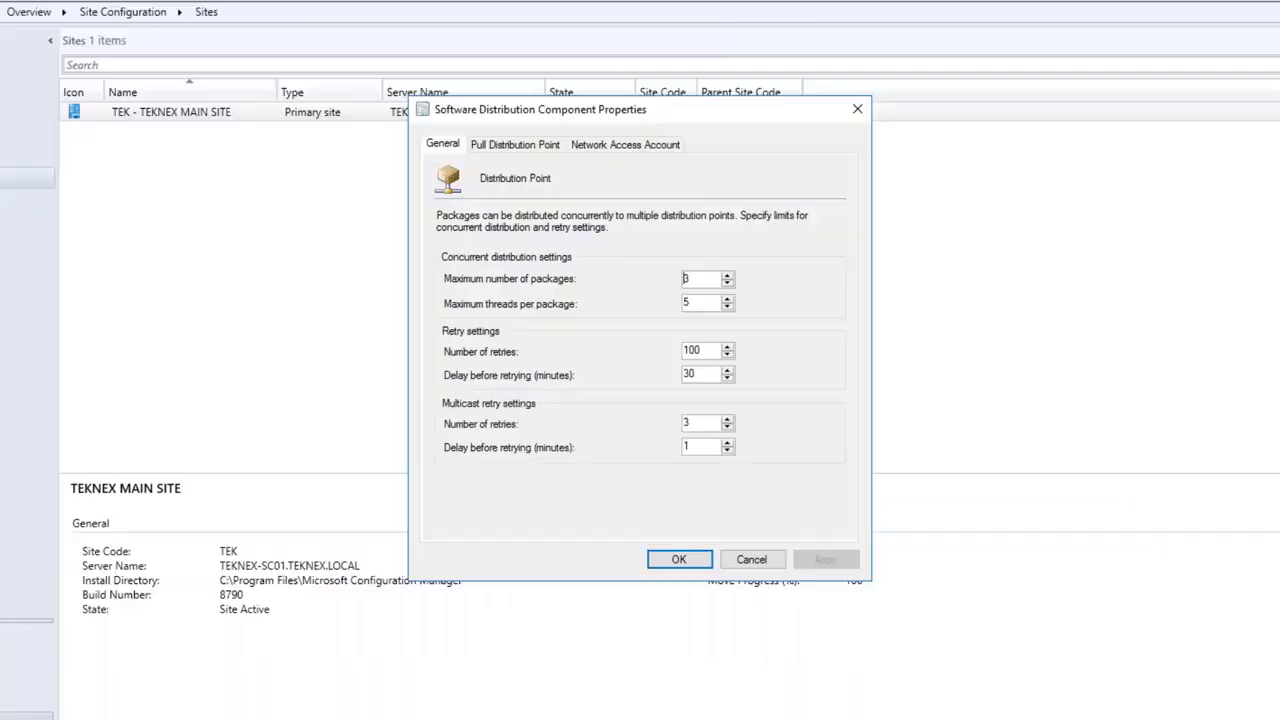
pyautogui.click(654, 108)
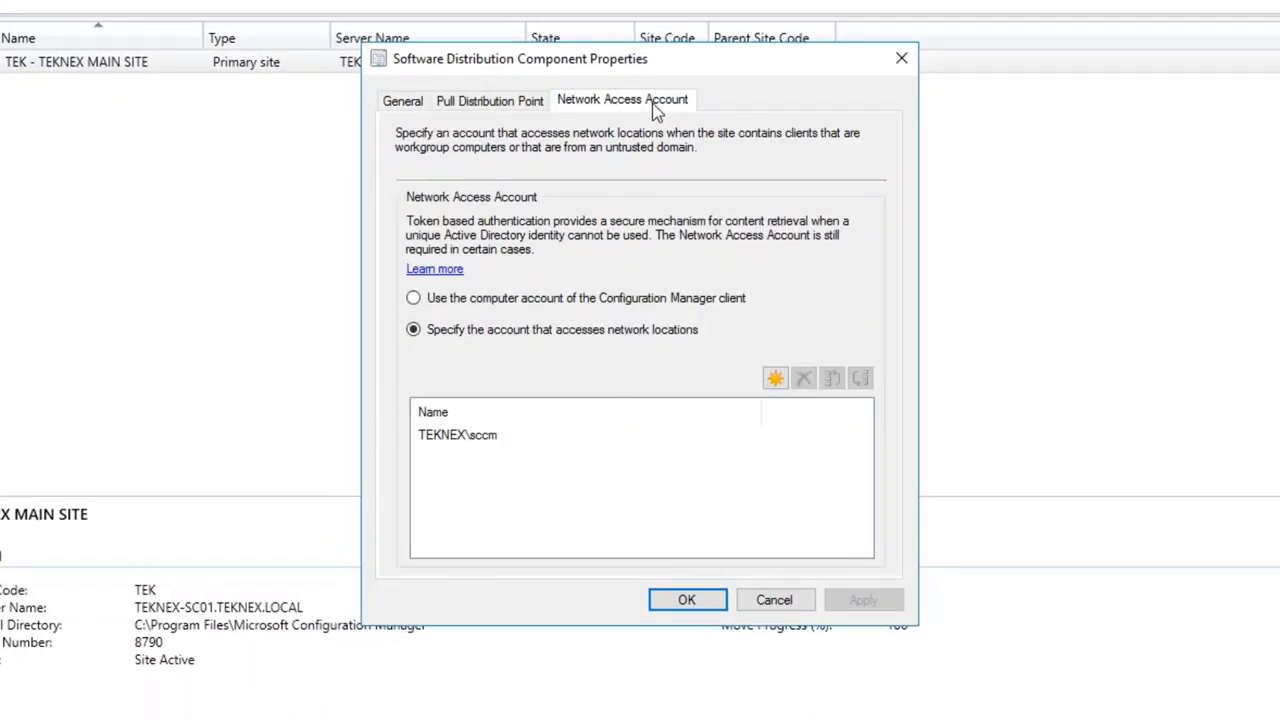
pyautogui.click(492, 437)
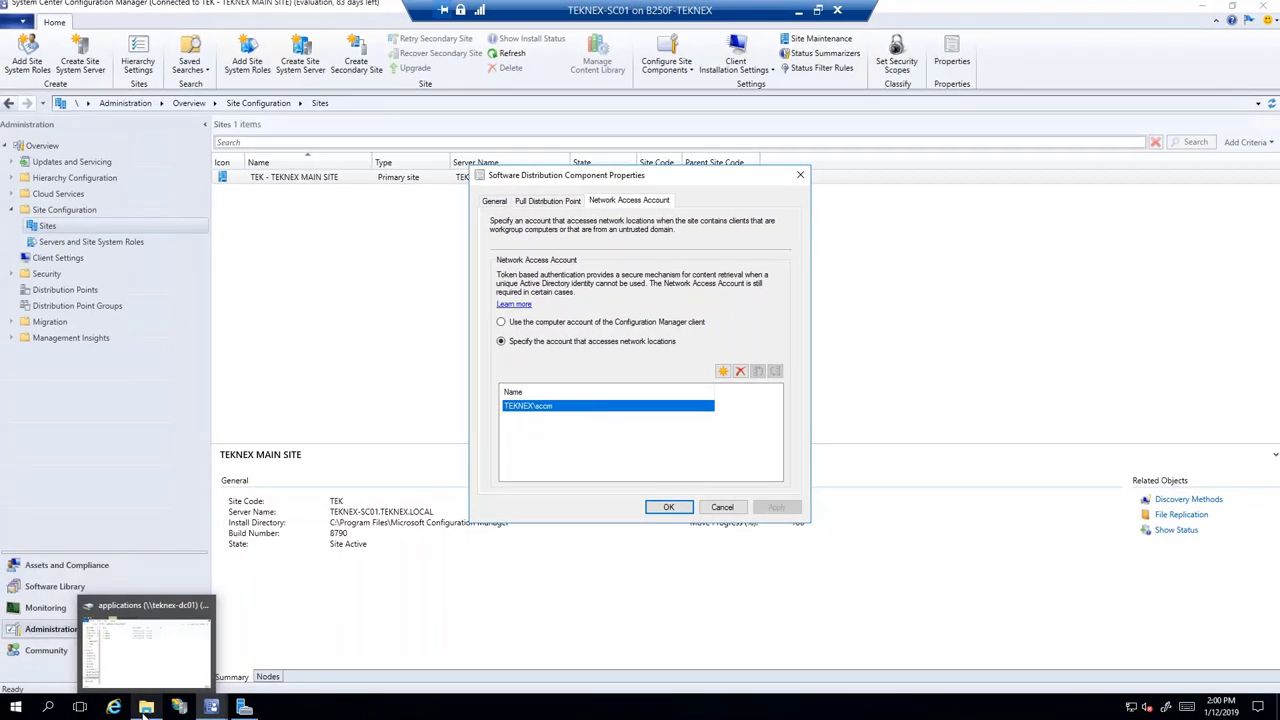
# Step: View the applications share on teknex-dc01 alongside the network access account, and close the Software Distribution component properties
pyautogui.click(145, 708)
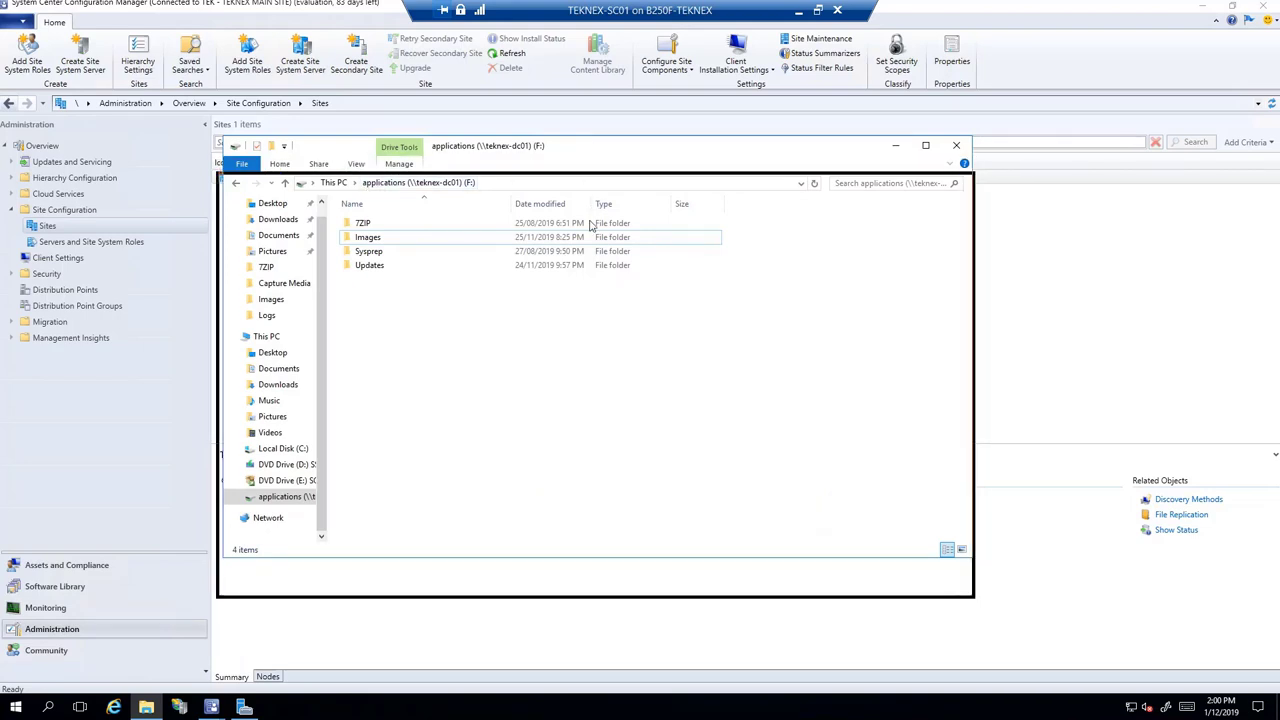
pyautogui.click(610, 340)
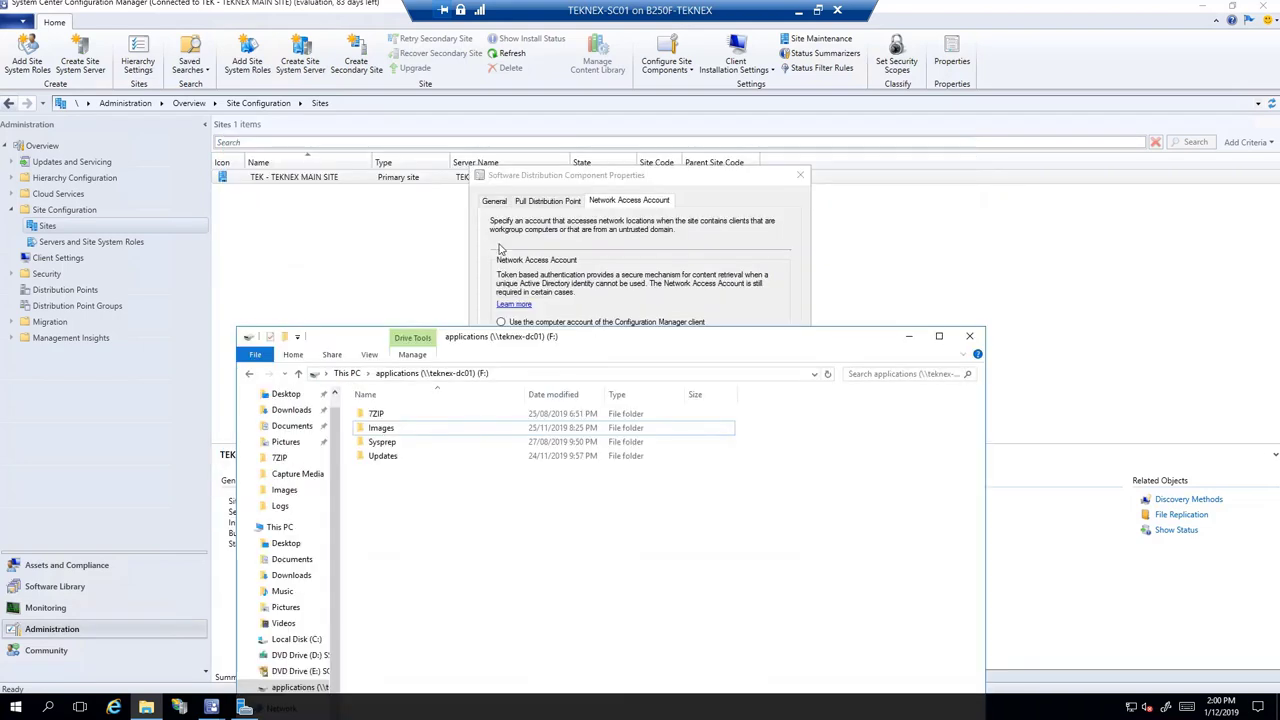
pyautogui.moveTo(612, 336); pyautogui.dragTo(574, 441)
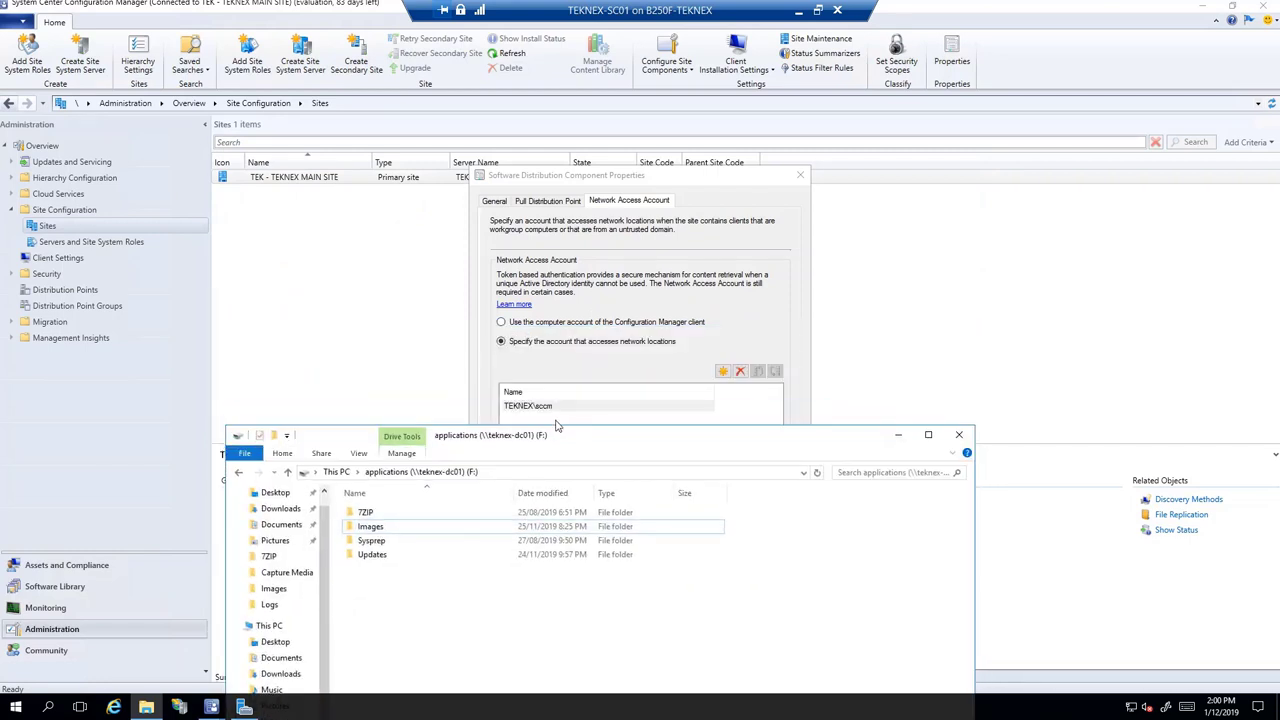
pyautogui.click(546, 407)
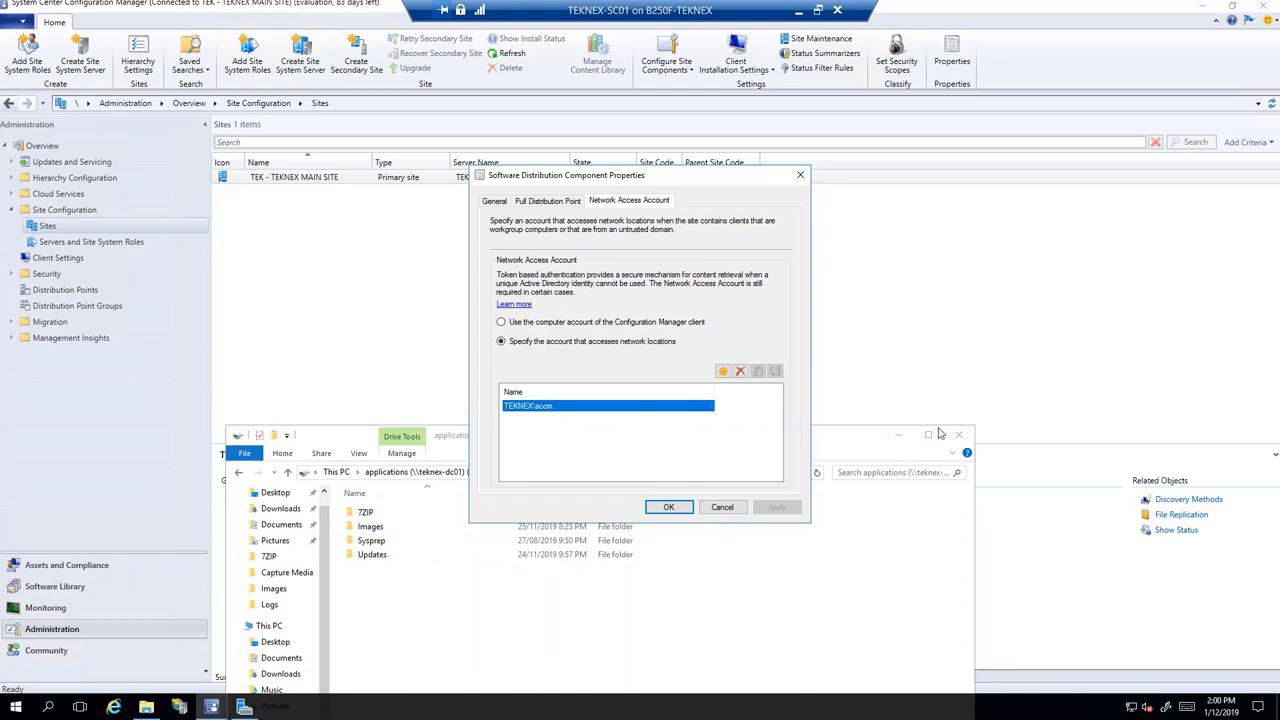
pyautogui.click(855, 440)
pyautogui.moveTo(810, 446); pyautogui.dragTo(868, 188)
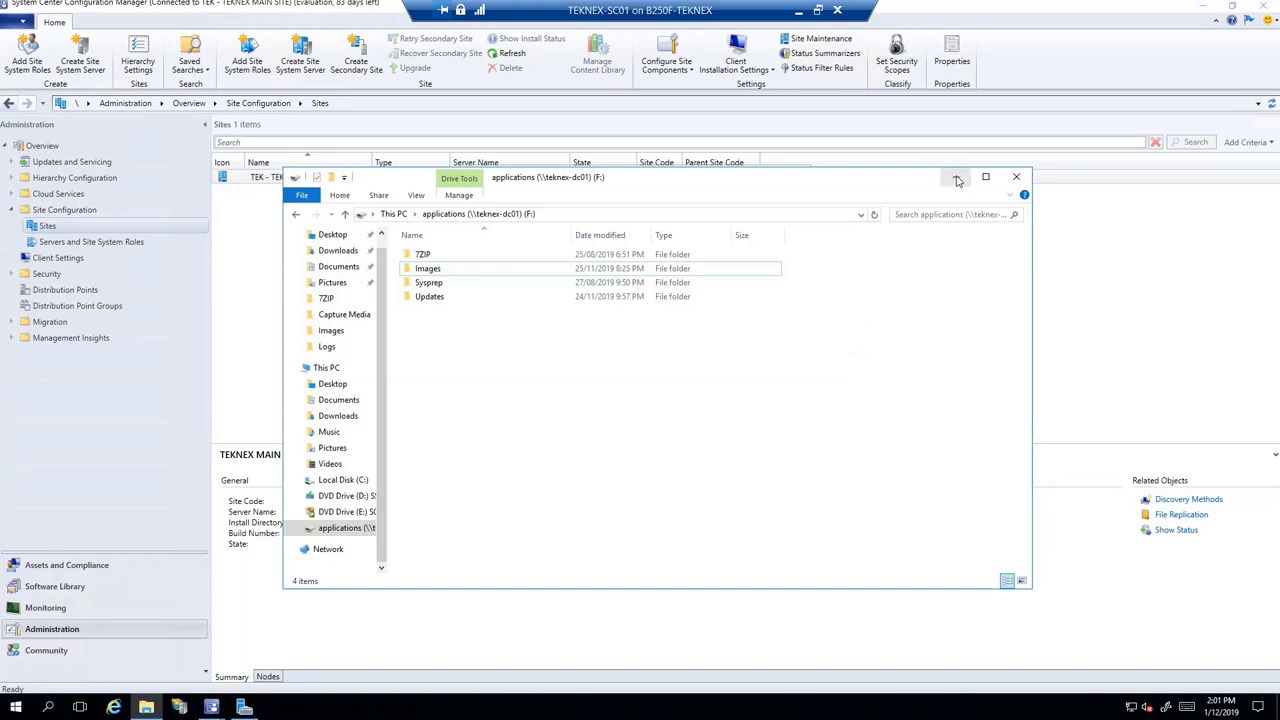
pyautogui.click(957, 180)
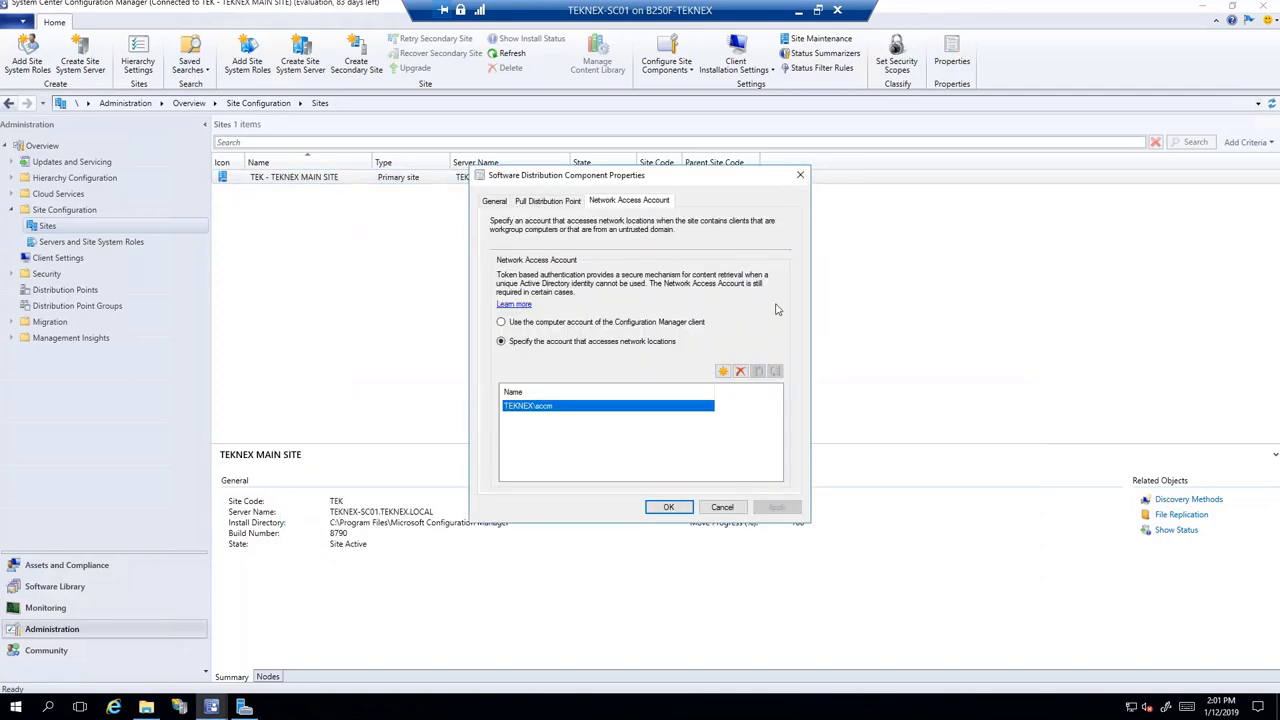
pyautogui.click(800, 175)
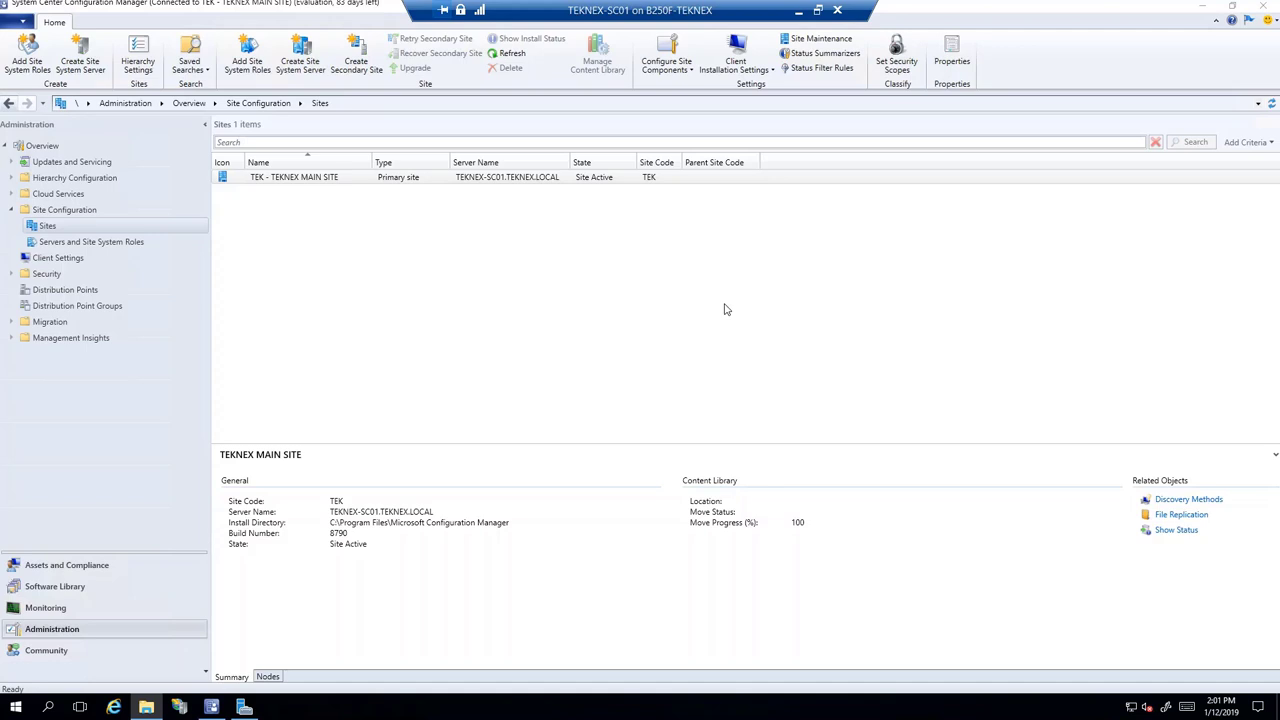
# Step: Switch to the TEST-VM01 virtual machine and examine its local user accounts in Computer Management
pyautogui.click(798, 14)
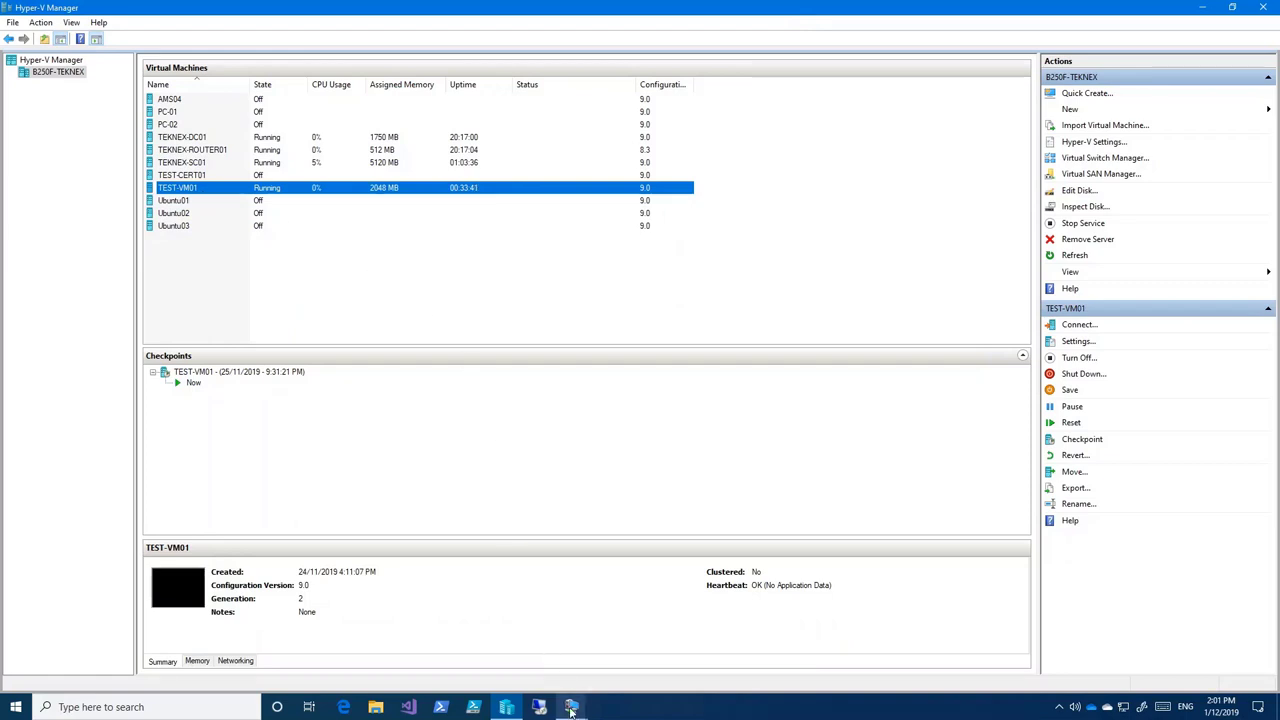
pyautogui.moveTo(571, 711)
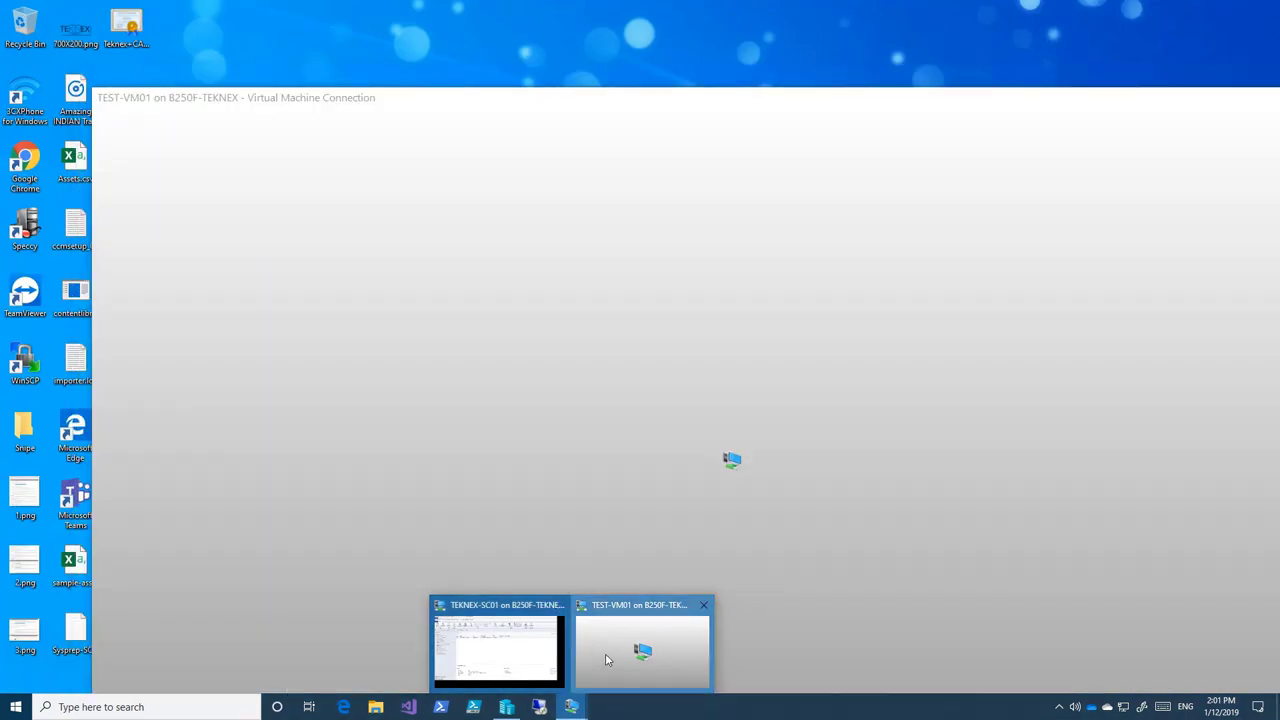
pyautogui.click(605, 653)
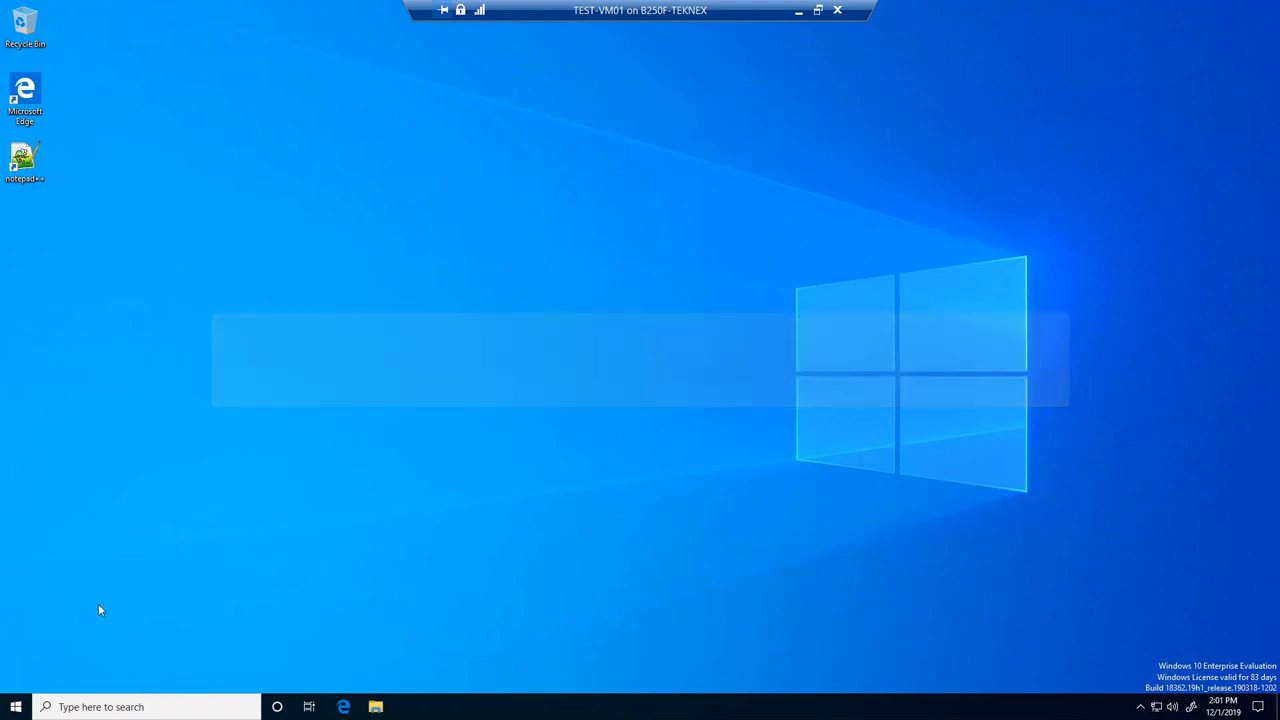
pyautogui.rightClick(14, 710)
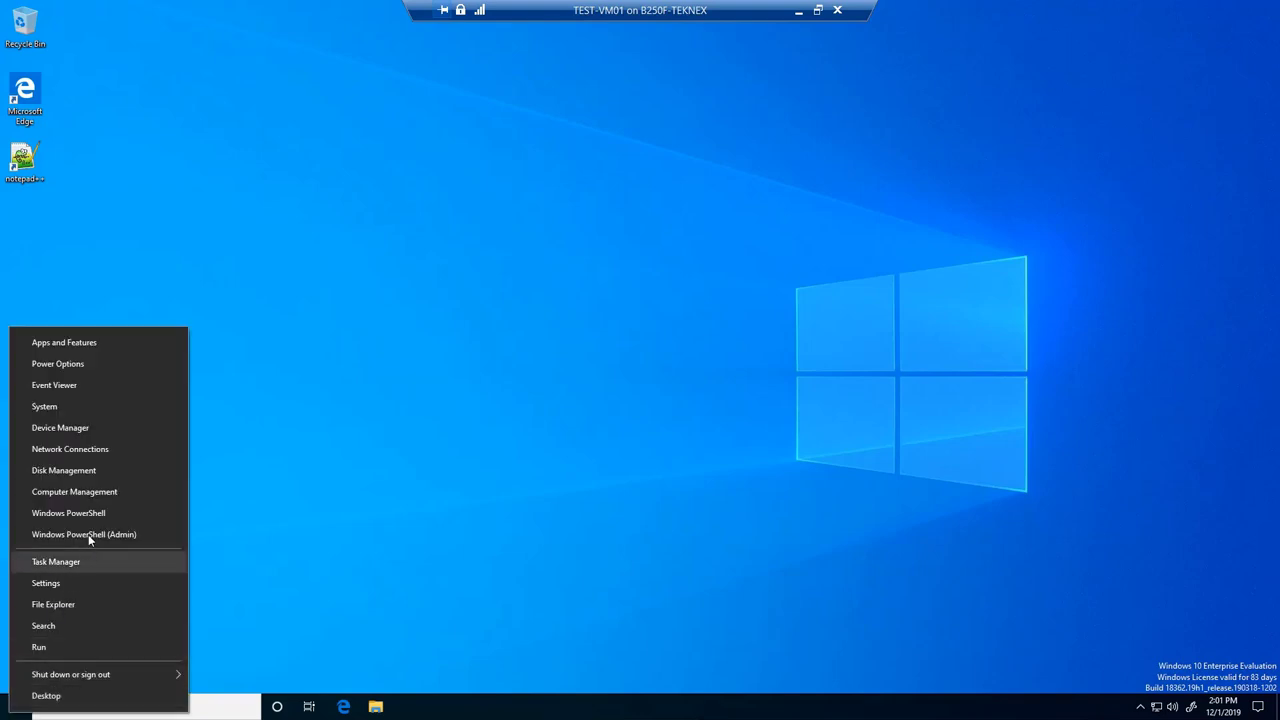
pyautogui.click(93, 492)
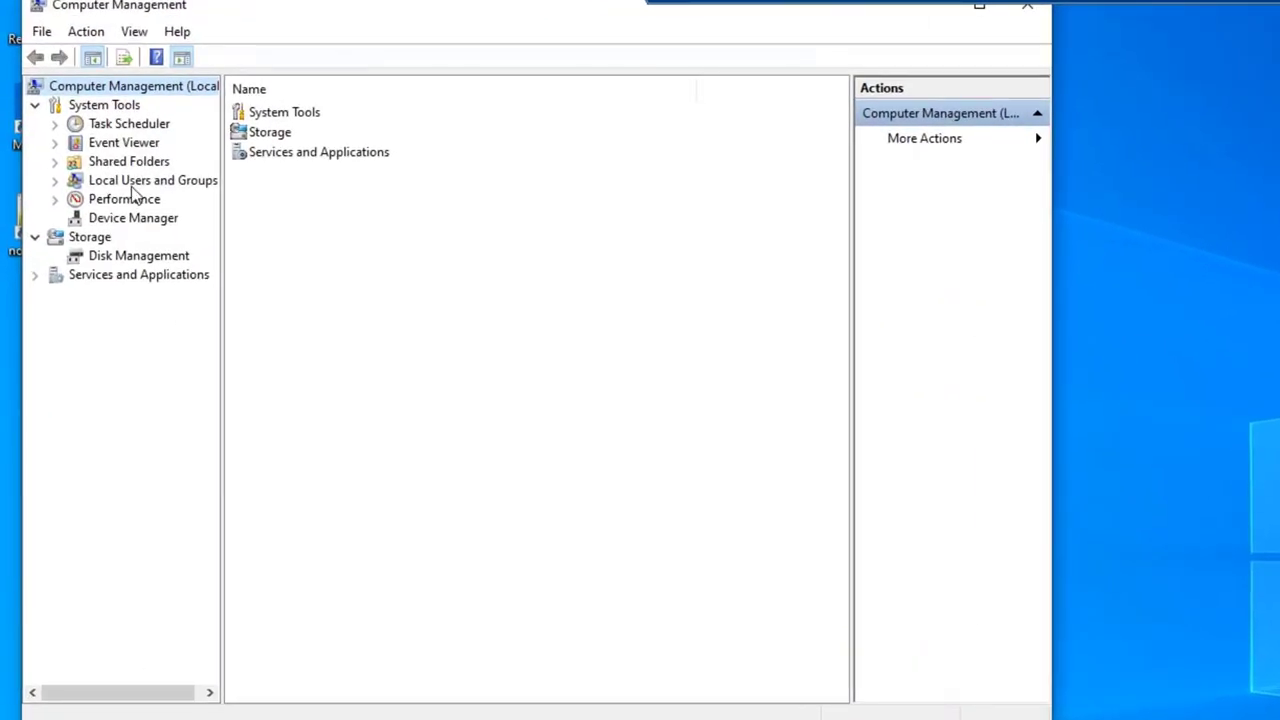
pyautogui.click(137, 186)
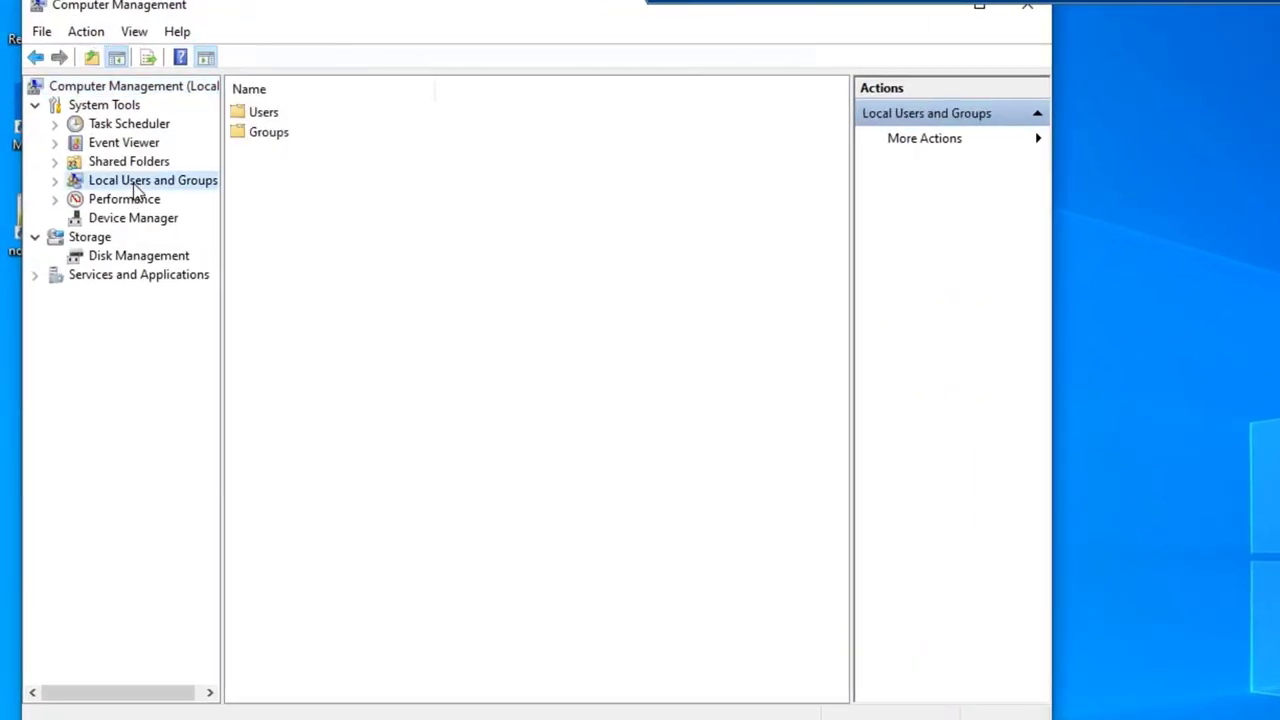
pyautogui.doubleClick(266, 114)
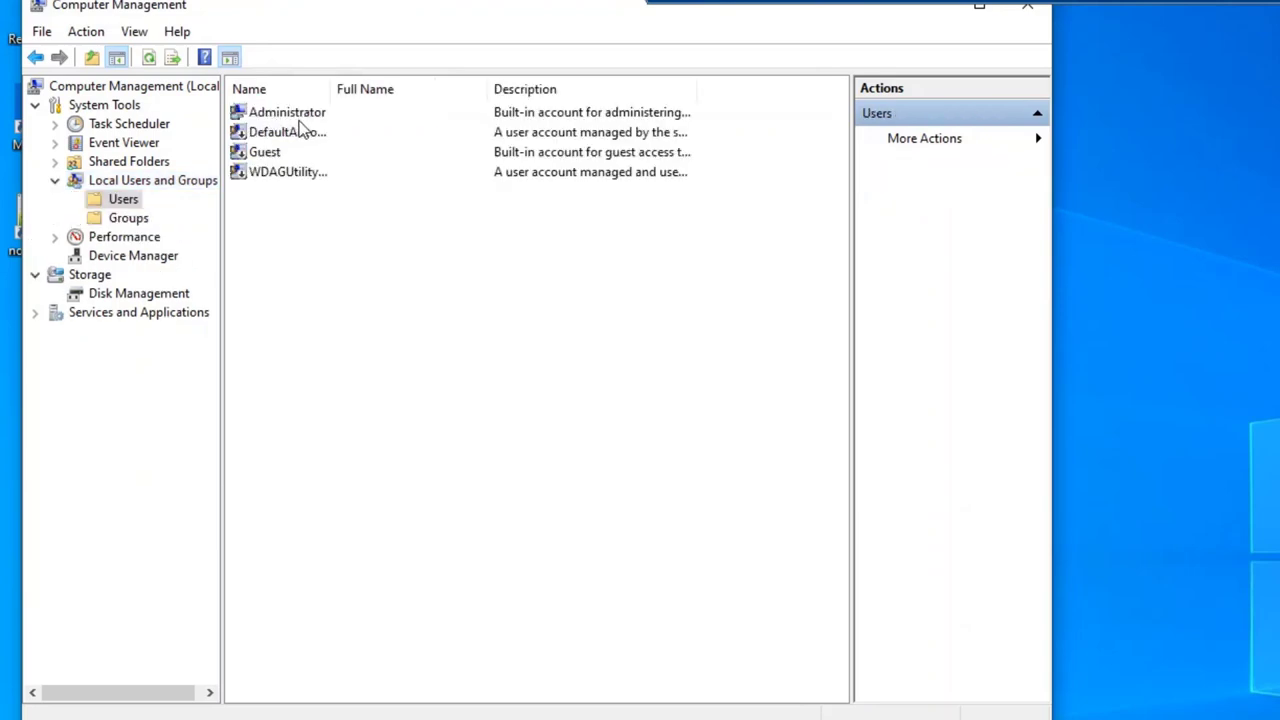
pyautogui.click(306, 116)
pyautogui.moveTo(330, 89); pyautogui.dragTo(358, 89)
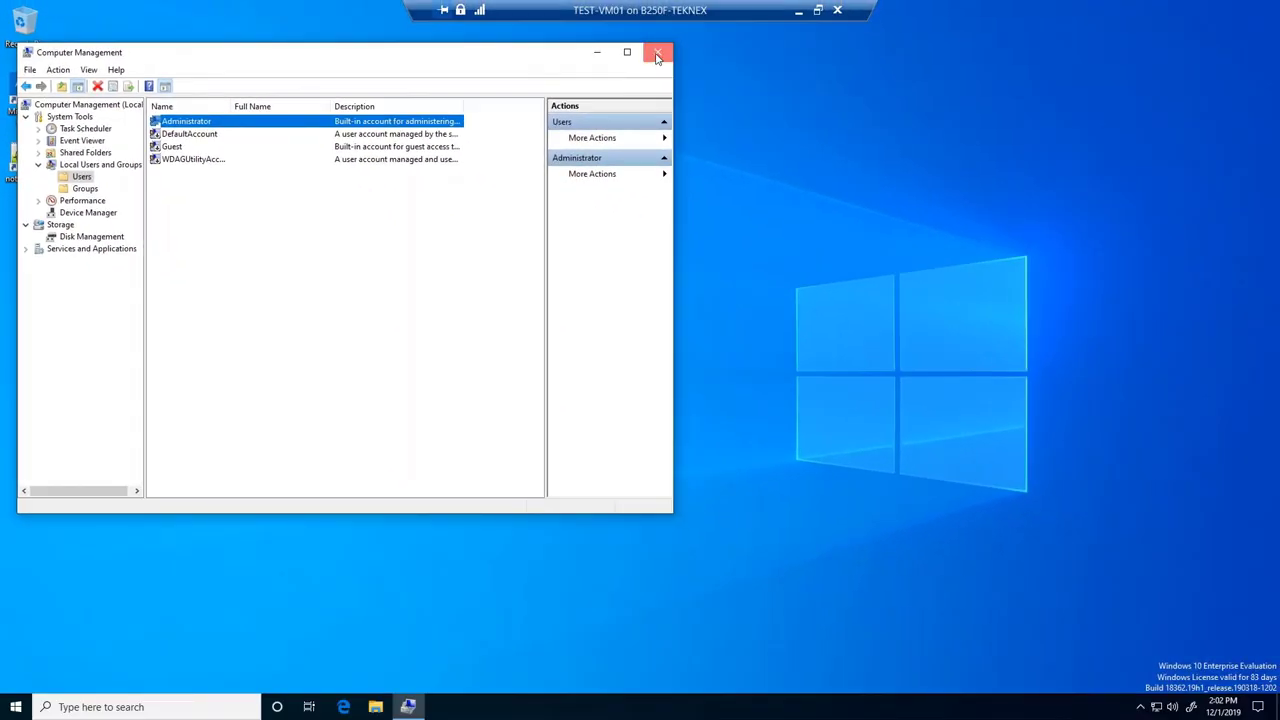
pyautogui.click(657, 52)
# Step: Open Control Panel on TEST-VM01 and view the System page under System and Security
pyautogui.press('super')
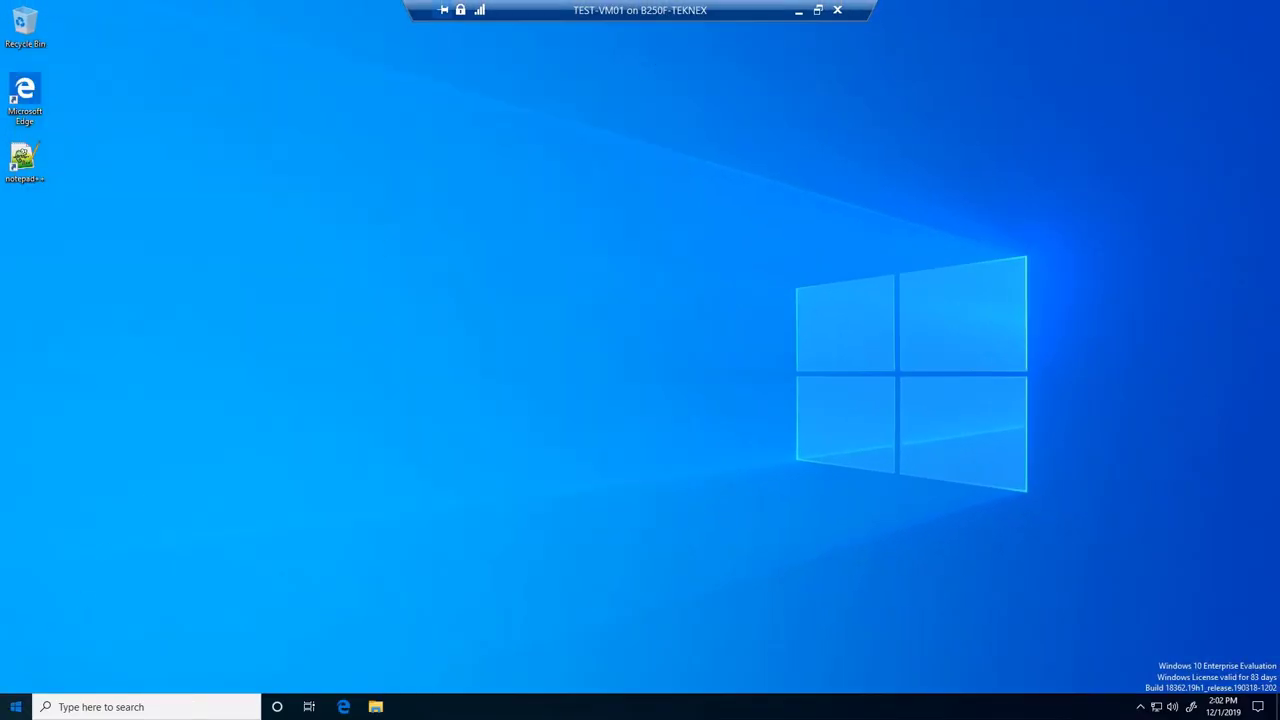
pyautogui.write('contro')
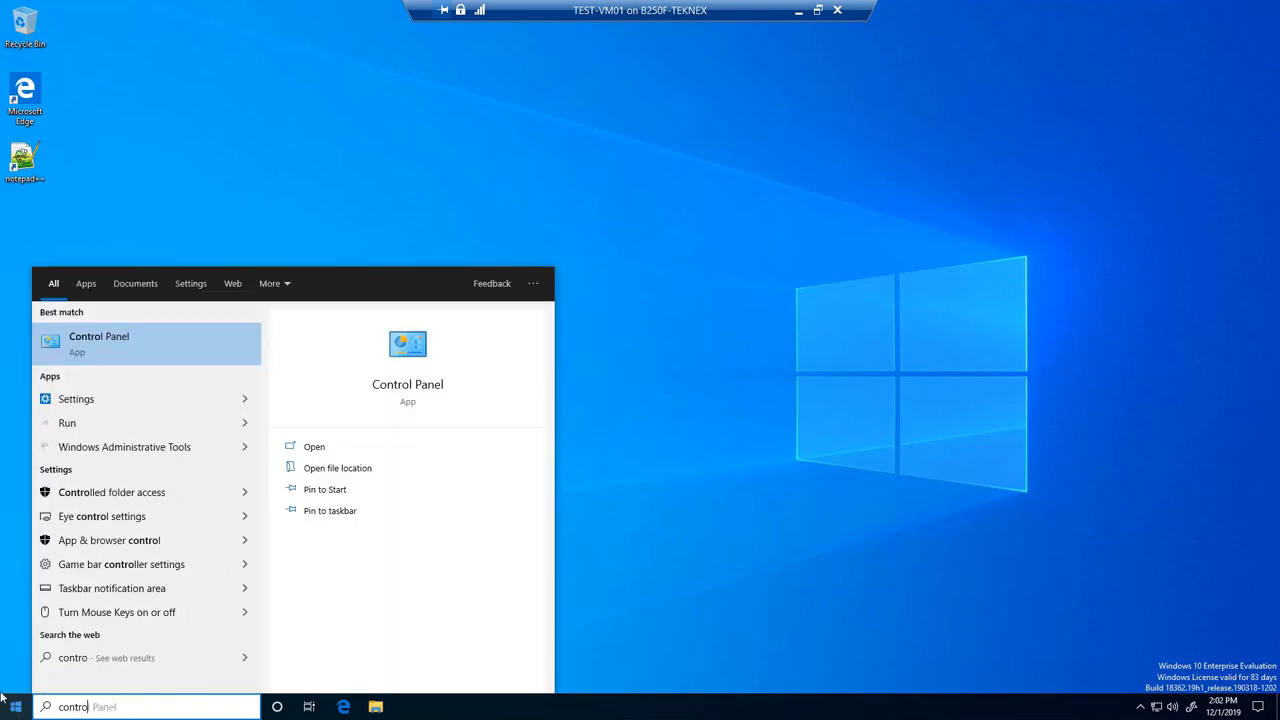
pyautogui.click(121, 342)
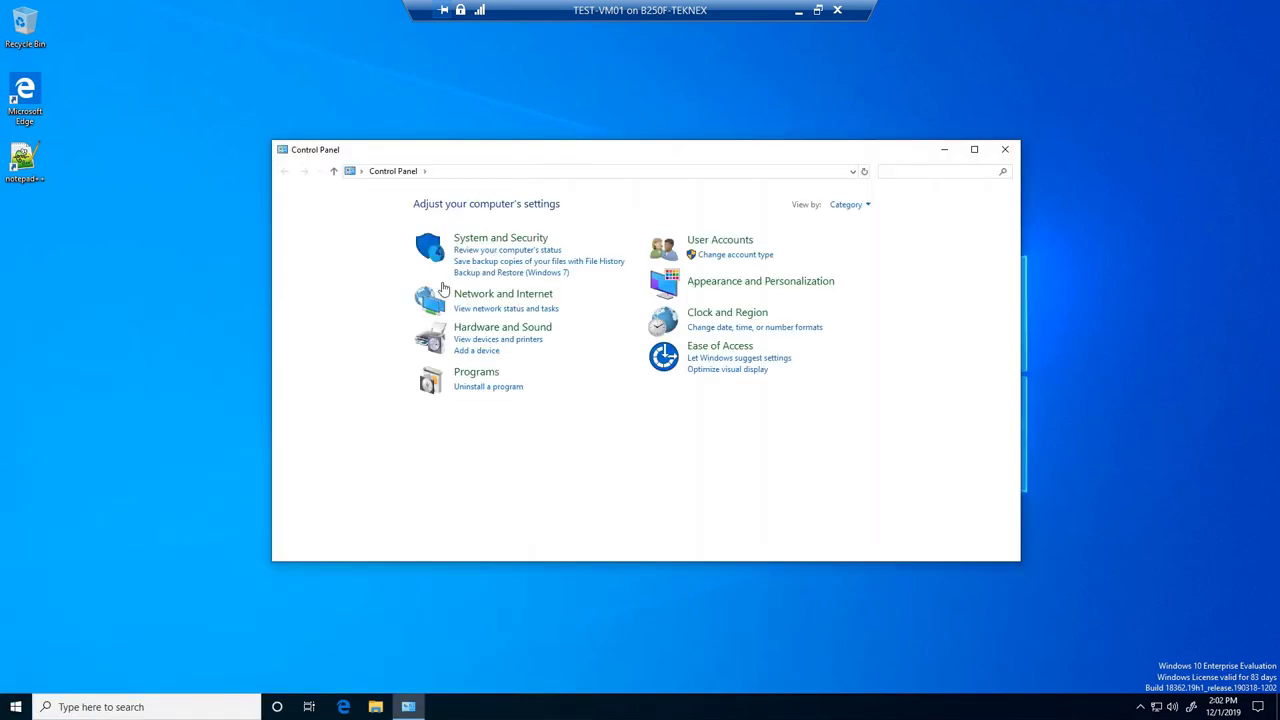
pyautogui.click(501, 241)
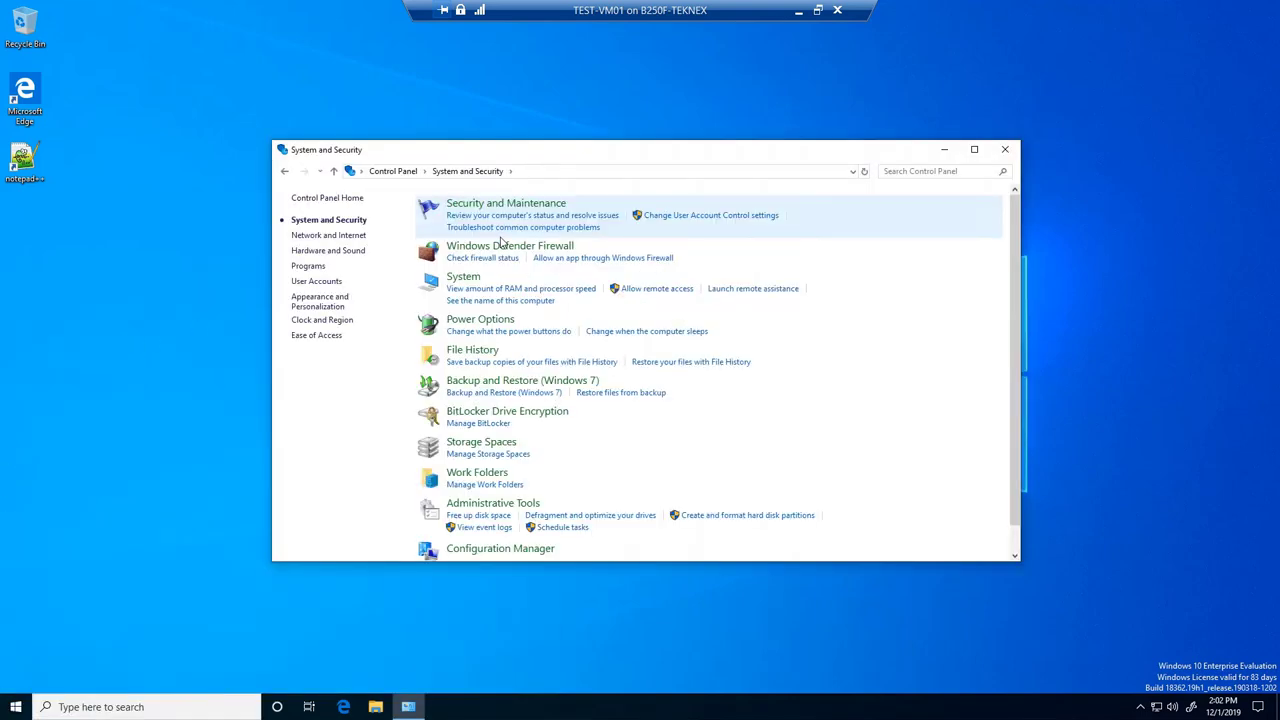
pyautogui.click(476, 279)
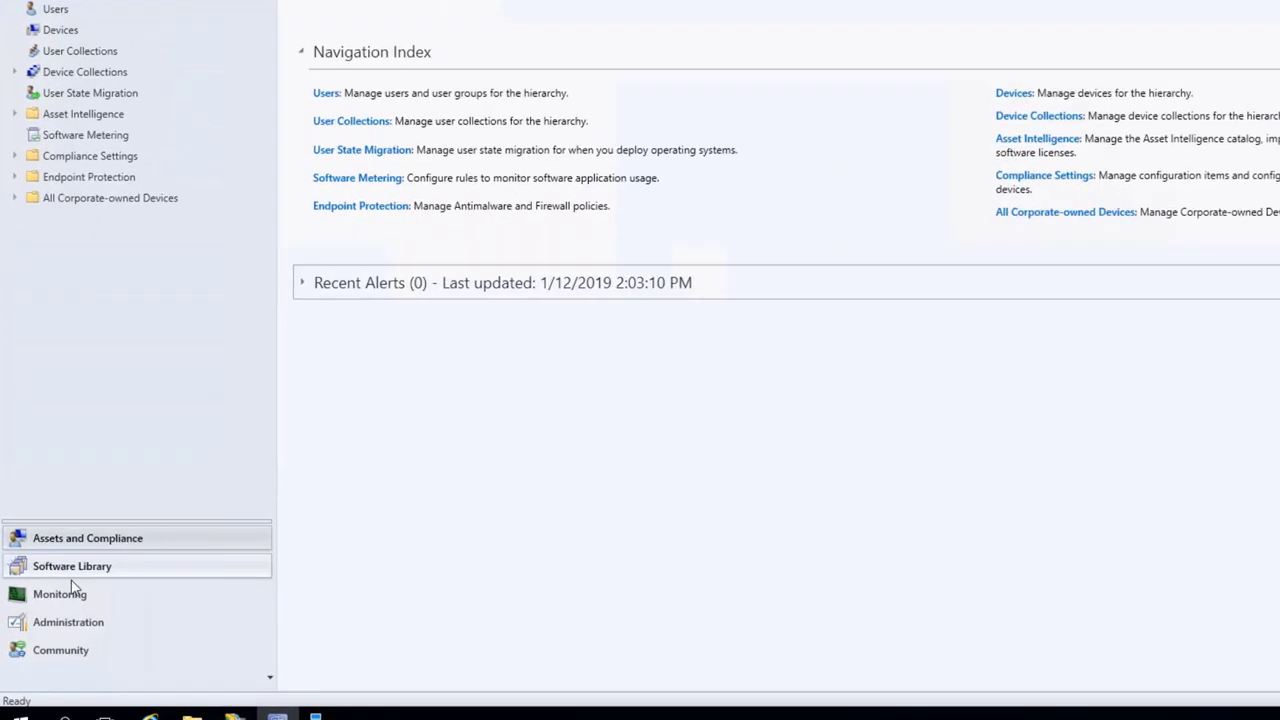
# Step: Start creating task sequence media from the Software Library's operating system task sequences, choosing Capture media as the media type
pyautogui.click(129, 519)
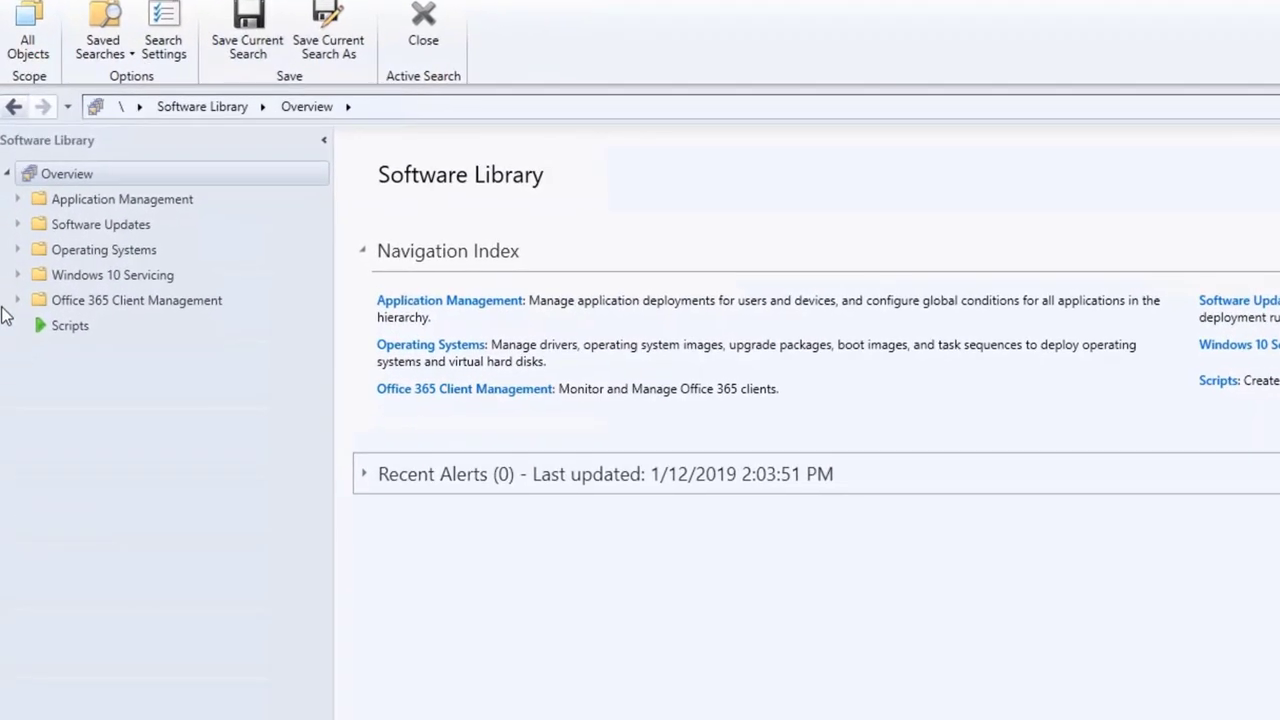
pyautogui.click(18, 251)
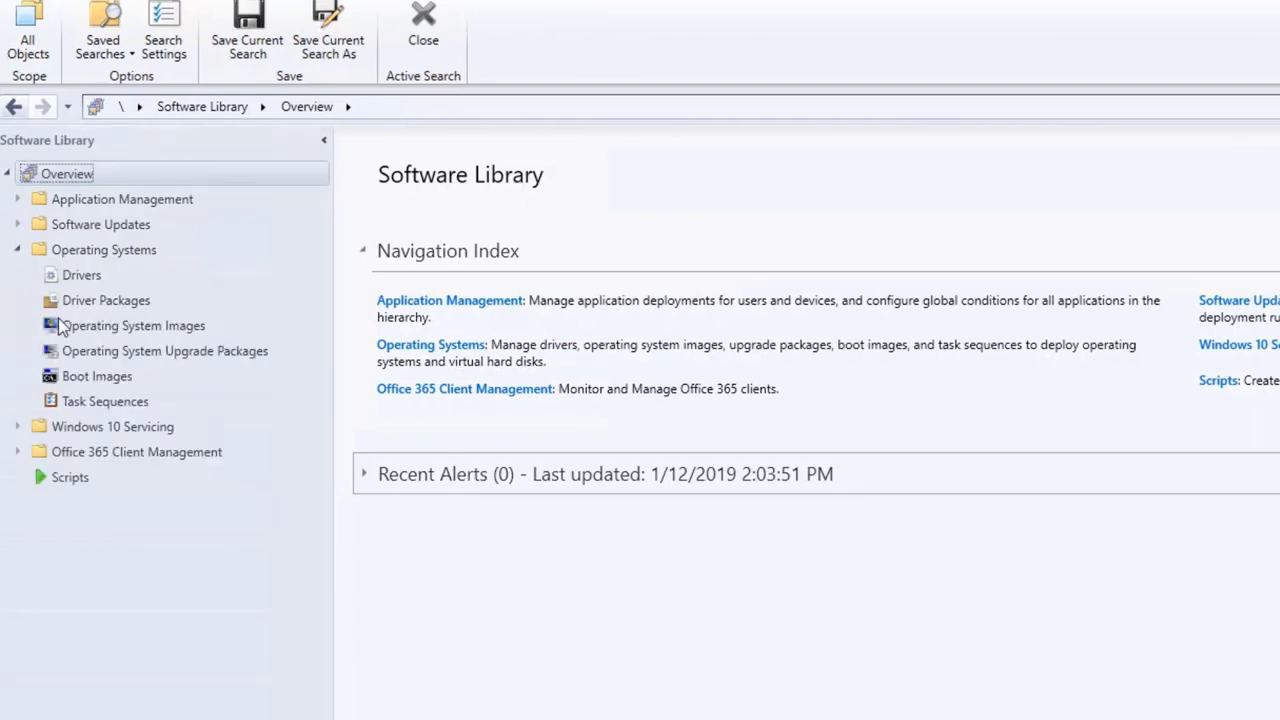
pyautogui.rightClick(116, 405)
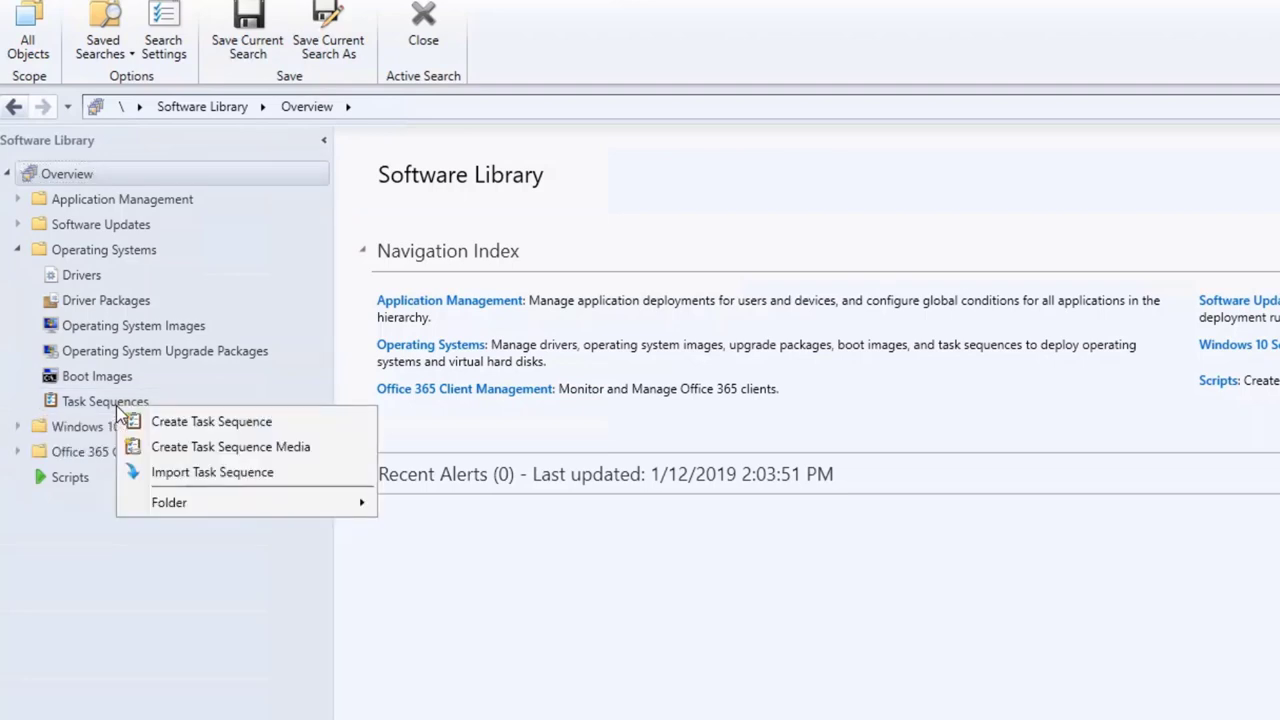
pyautogui.click(181, 452)
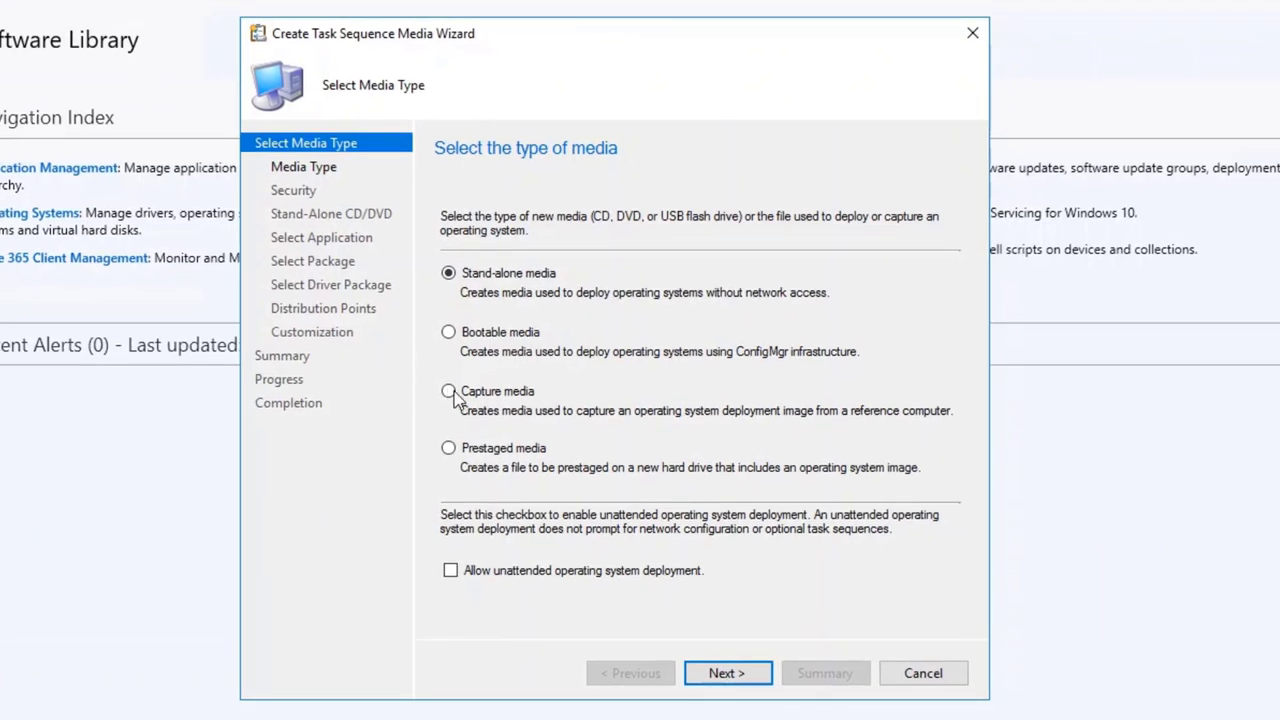
pyautogui.click(449, 392)
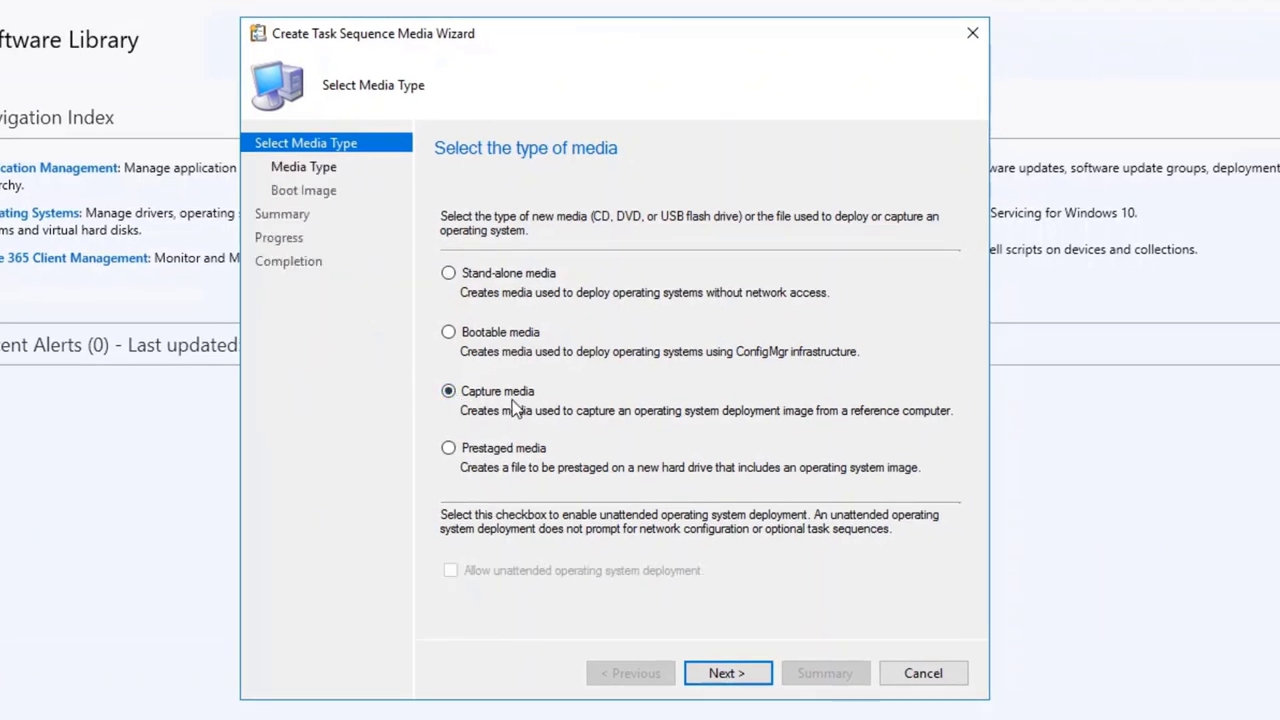
pyautogui.click(737, 674)
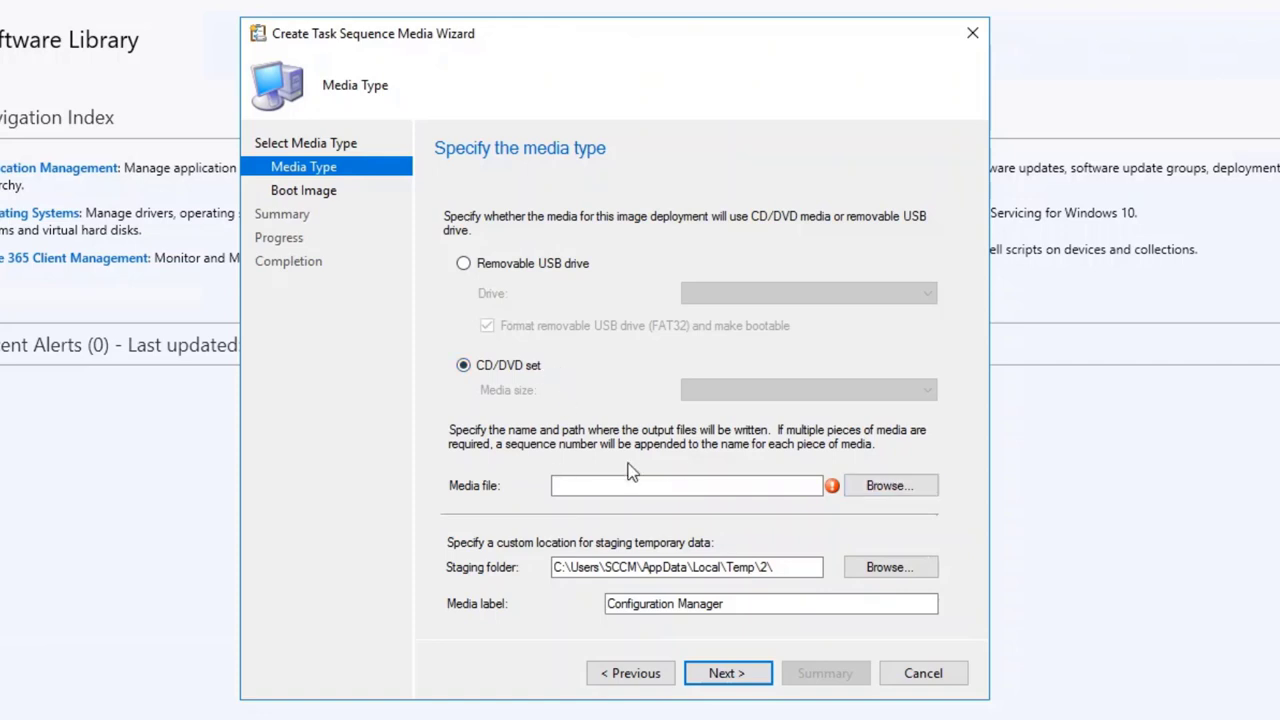
# Step: Browse for the media file's output location and open \\teknex-dc01\Applications\Images\Capture Media
pyautogui.click(888, 487)
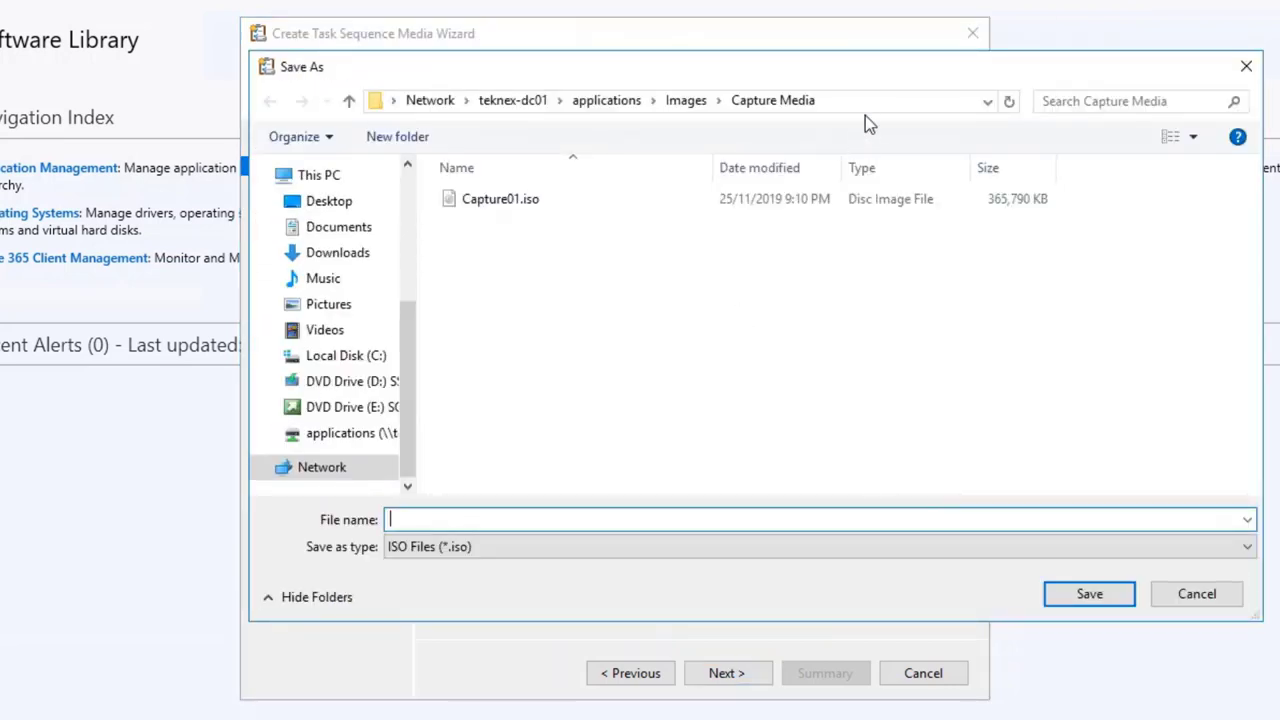
pyautogui.click(868, 104)
pyautogui.write('\\\\')
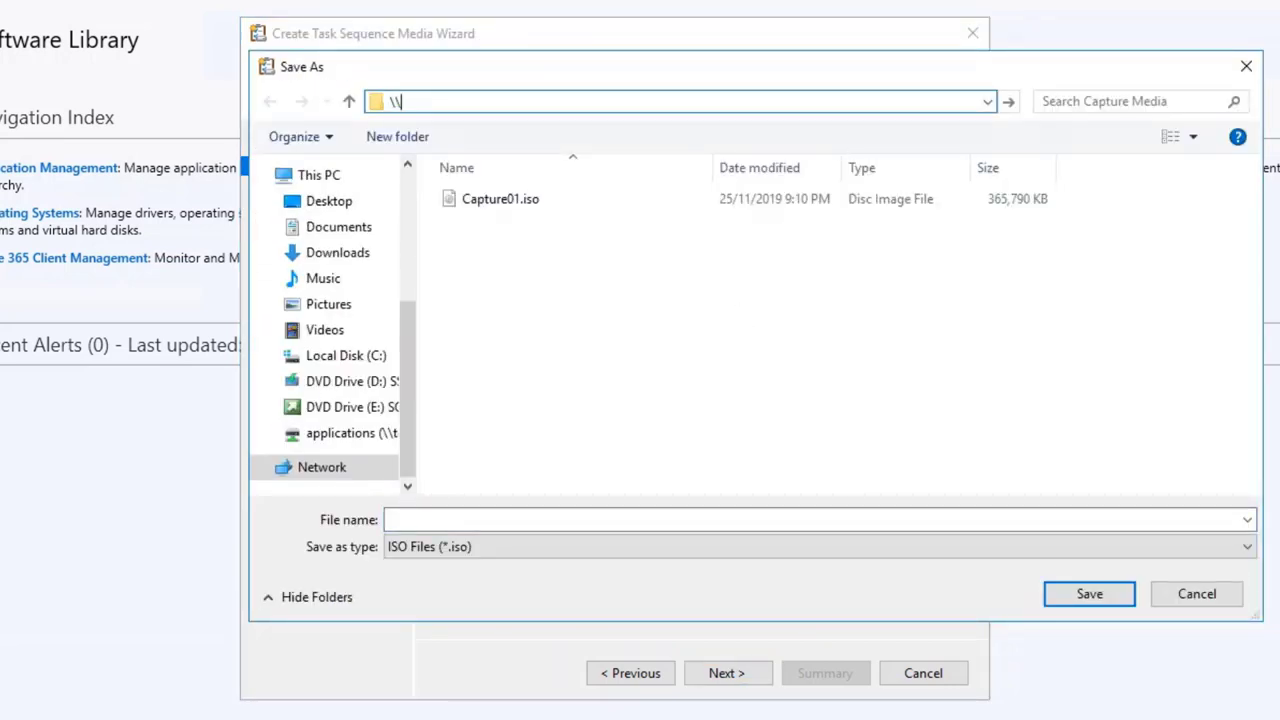
pyautogui.write('teknex-dc01\\')
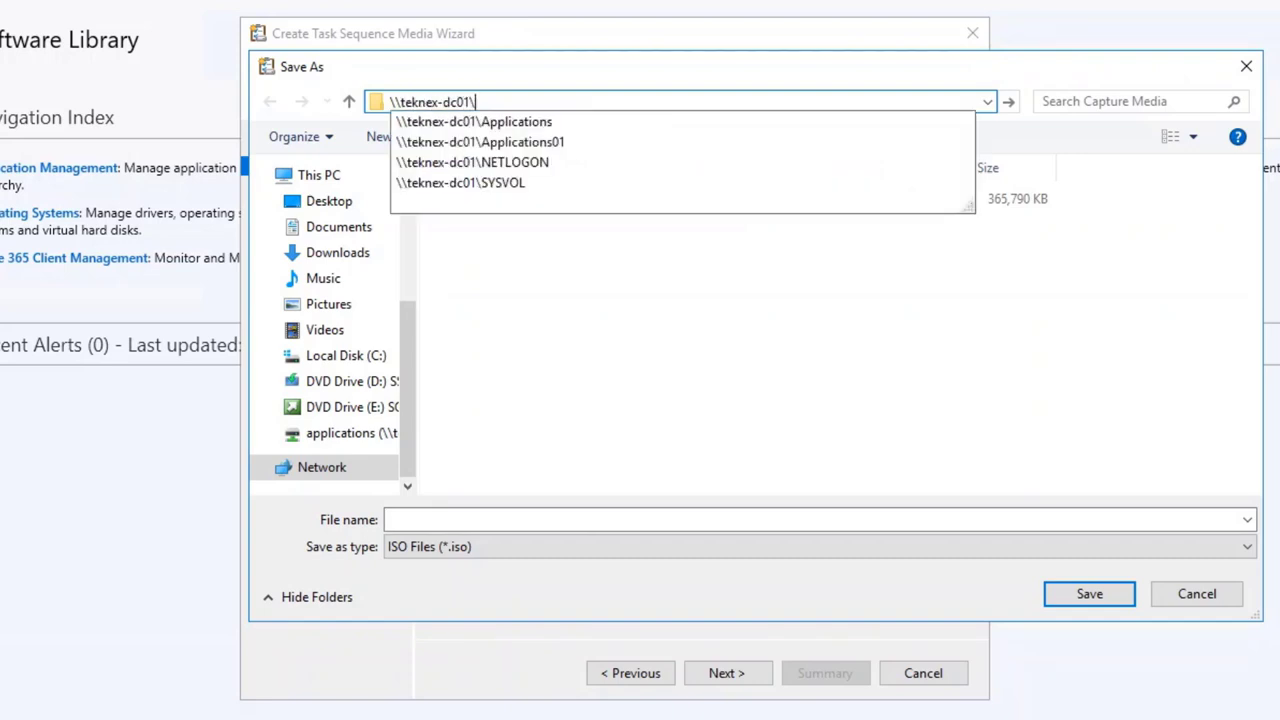
pyautogui.press('Down')
pyautogui.press('Return')
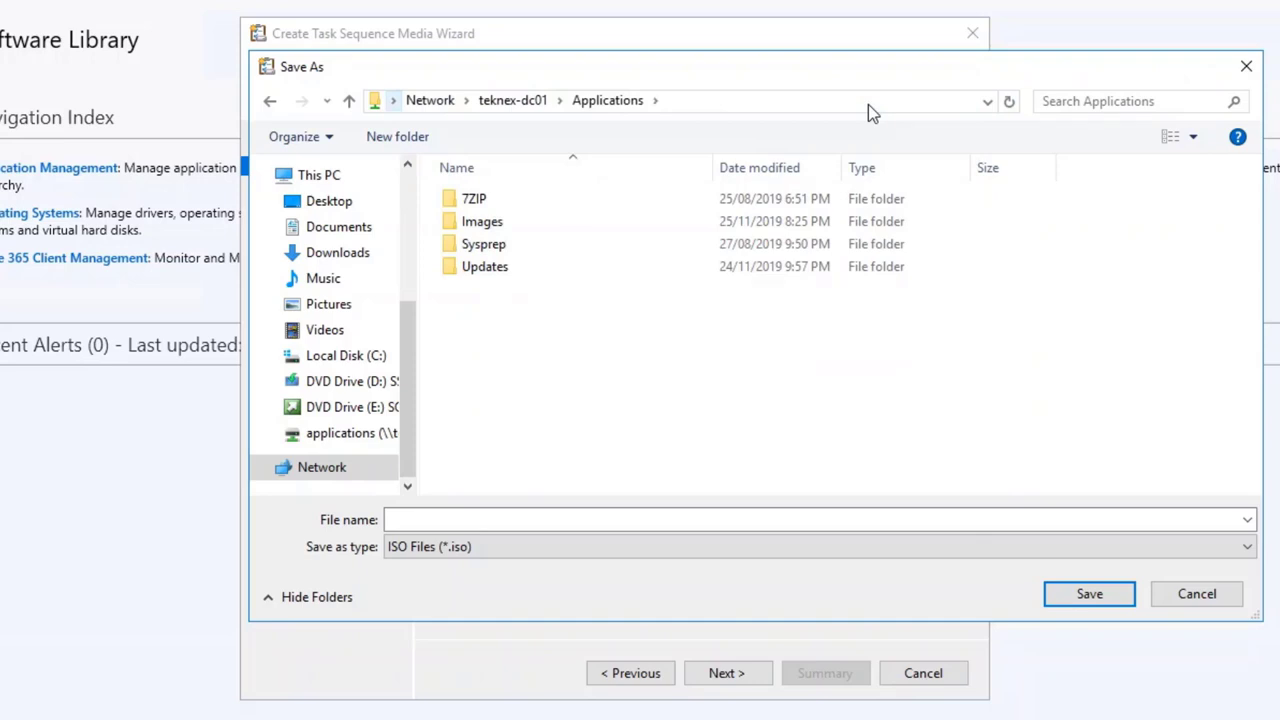
pyautogui.doubleClick(505, 224)
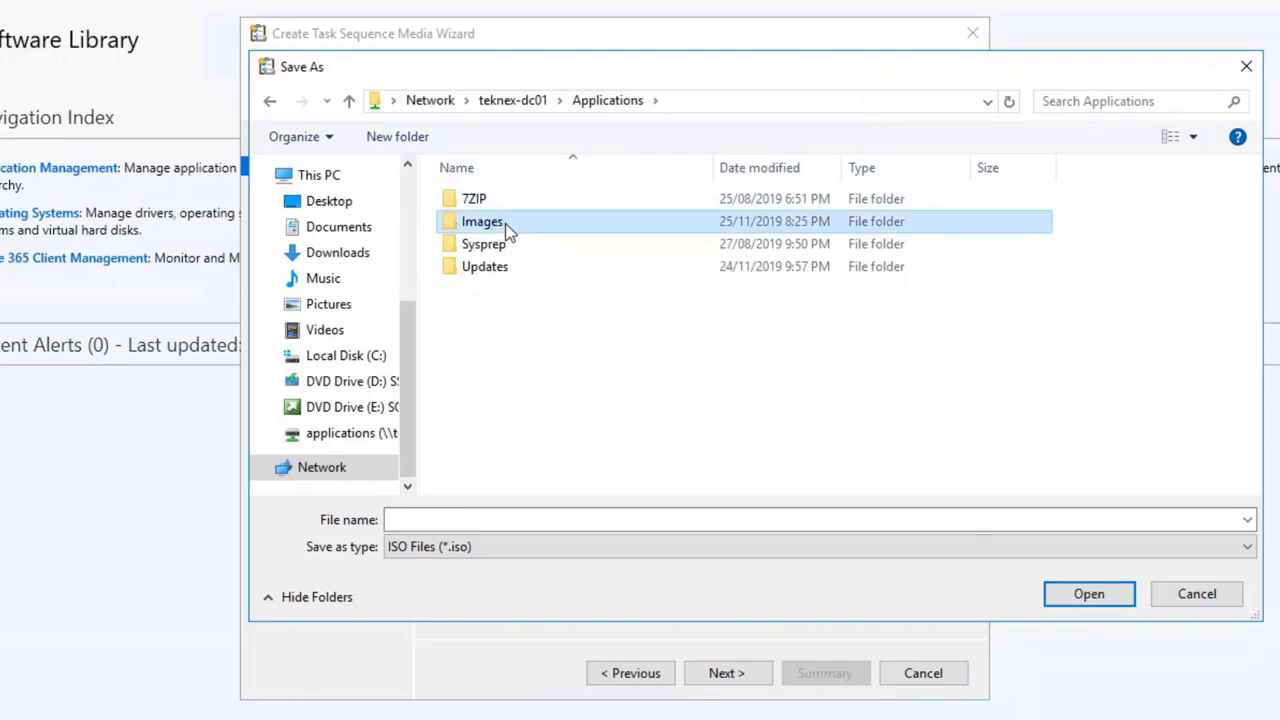
pyautogui.click(528, 204)
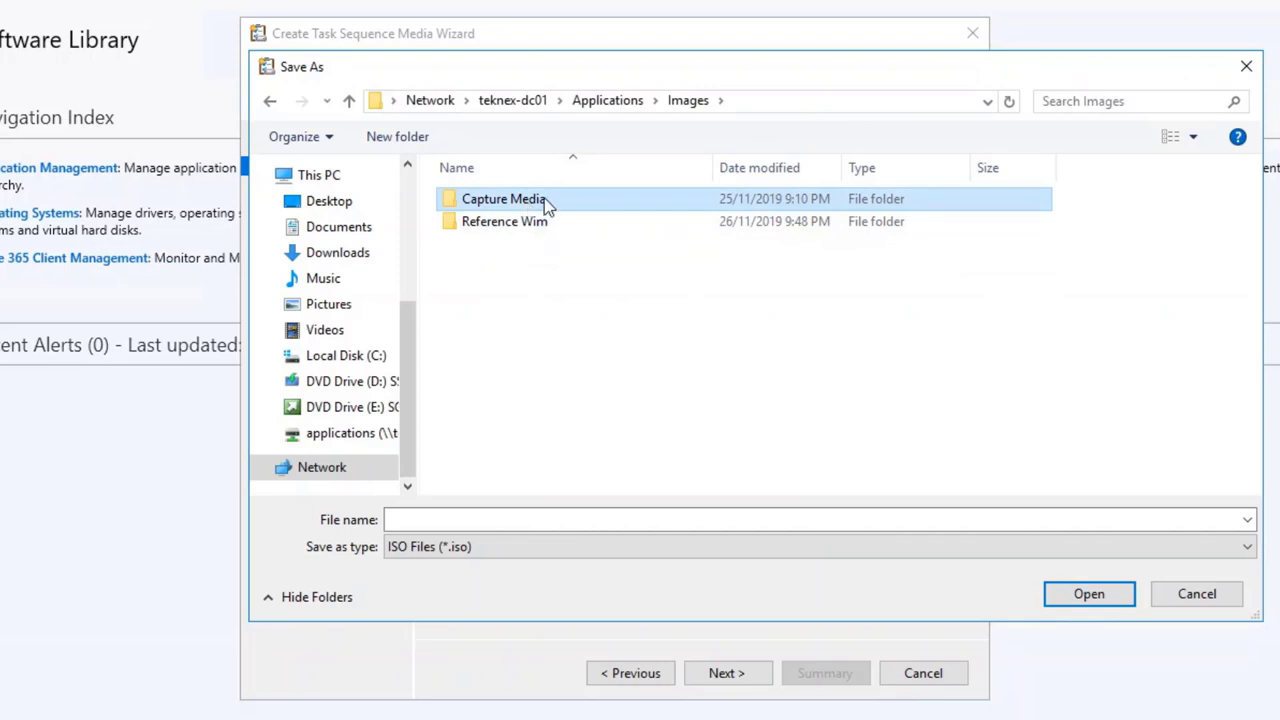
pyautogui.click(570, 276)
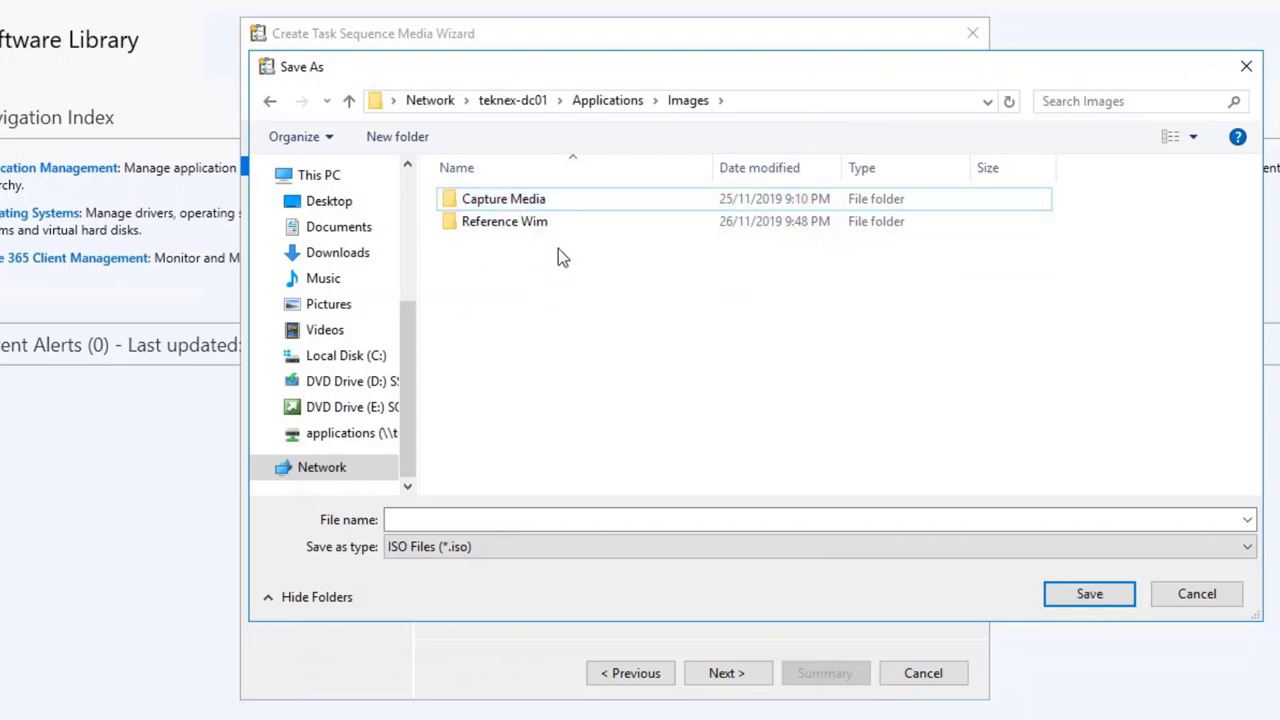
pyautogui.doubleClick(531, 202)
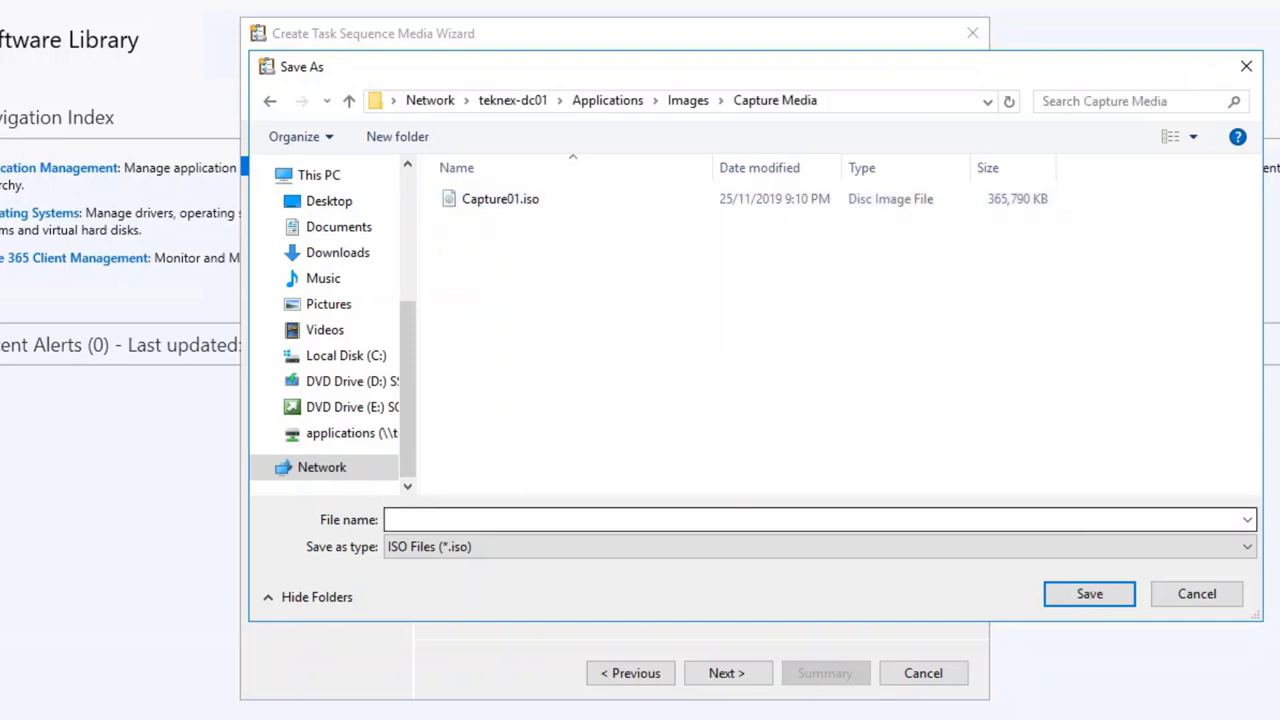
# Step: Name the media file Capture02 and save it as an ISO in the Capture Media folder
pyautogui.click(390, 519)
pyautogui.write('Capture02')
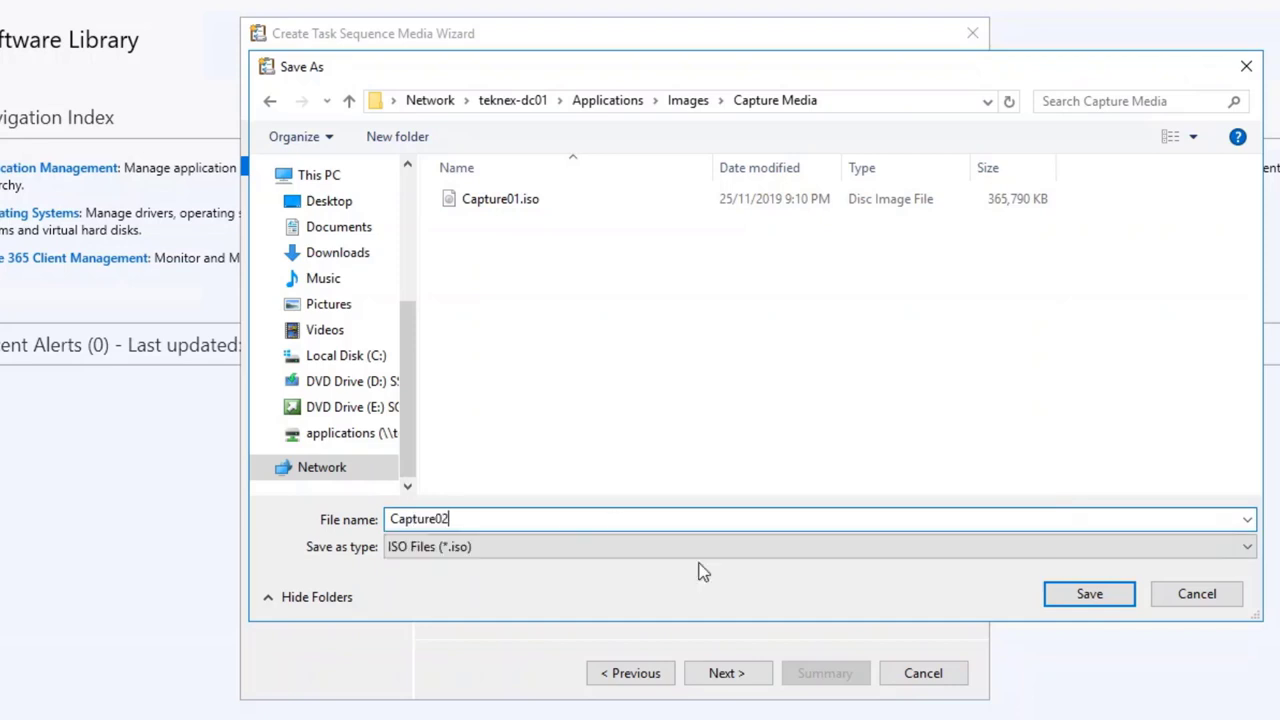
pyautogui.click(1090, 597)
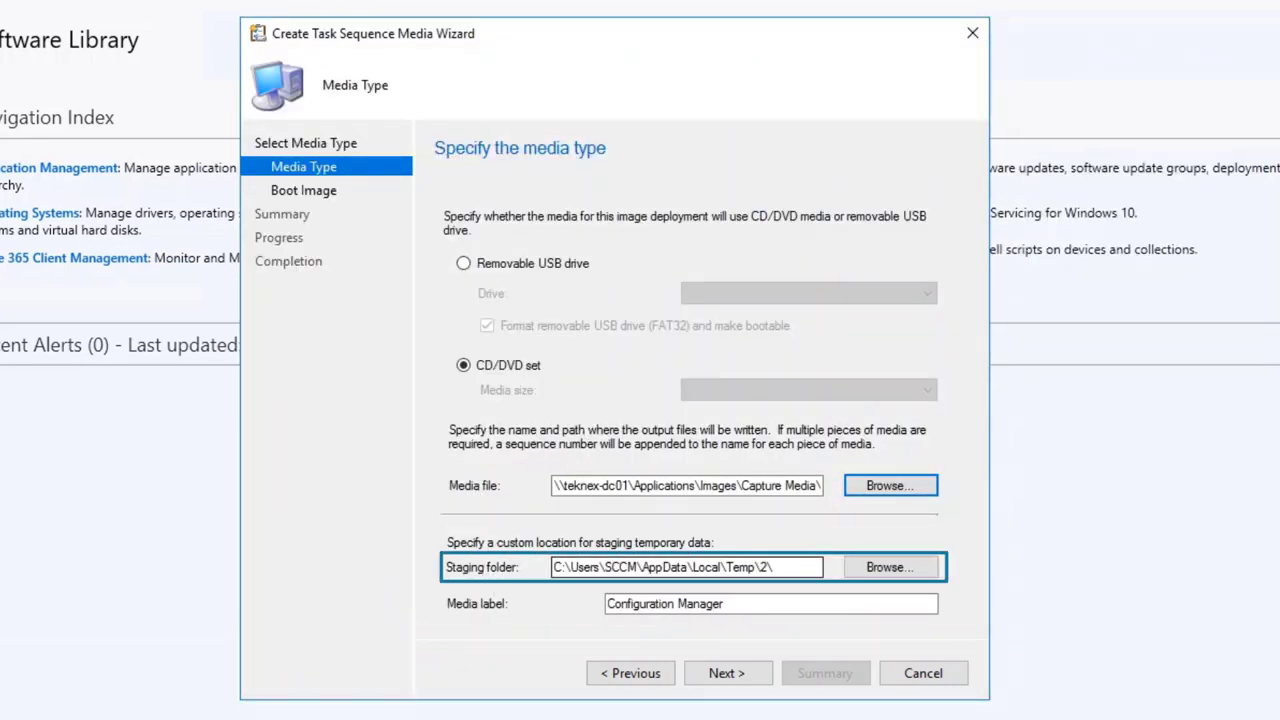
# Step: Examine the staging folder path and check the free space on Local Disk (C:) in File Explorer
pyautogui.moveTo(772, 567); pyautogui.dragTo(553, 567)
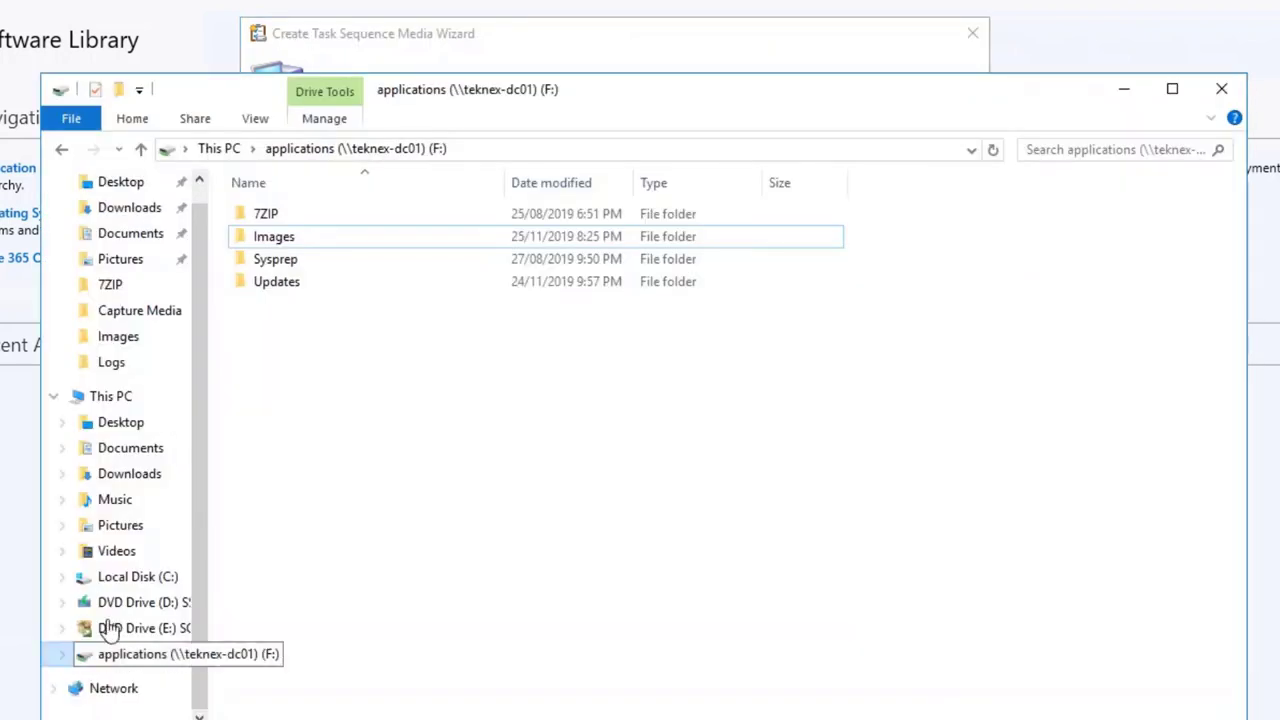
pyautogui.click(110, 396)
pyautogui.click(325, 412)
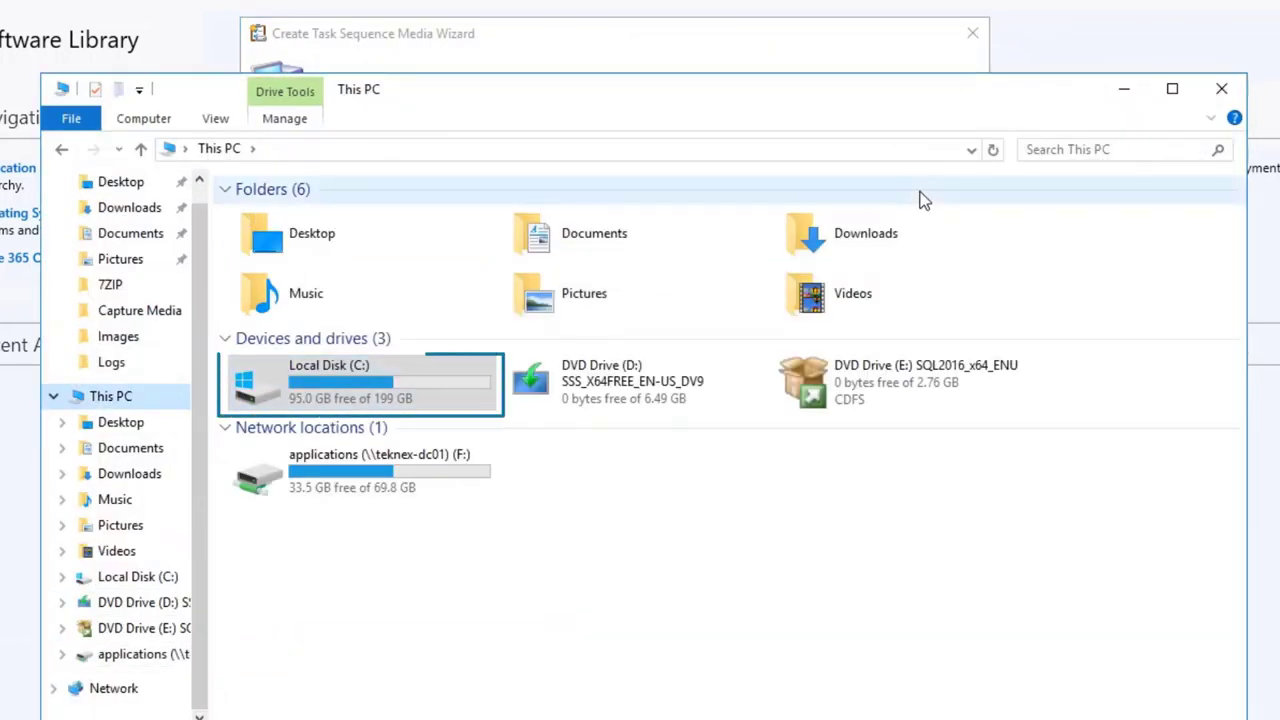
pyautogui.click(1130, 90)
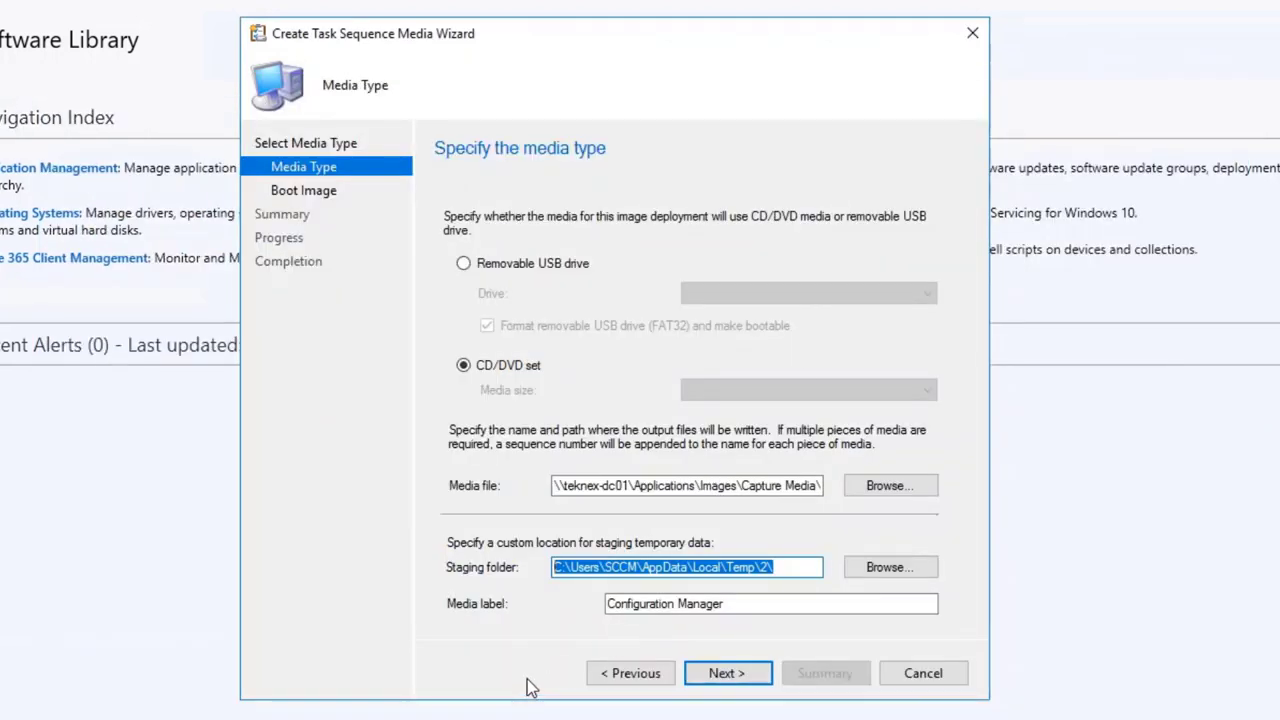
# Step: Continue to the boot image settings and select Boot image (x64) en-US for the media
pyautogui.click(738, 677)
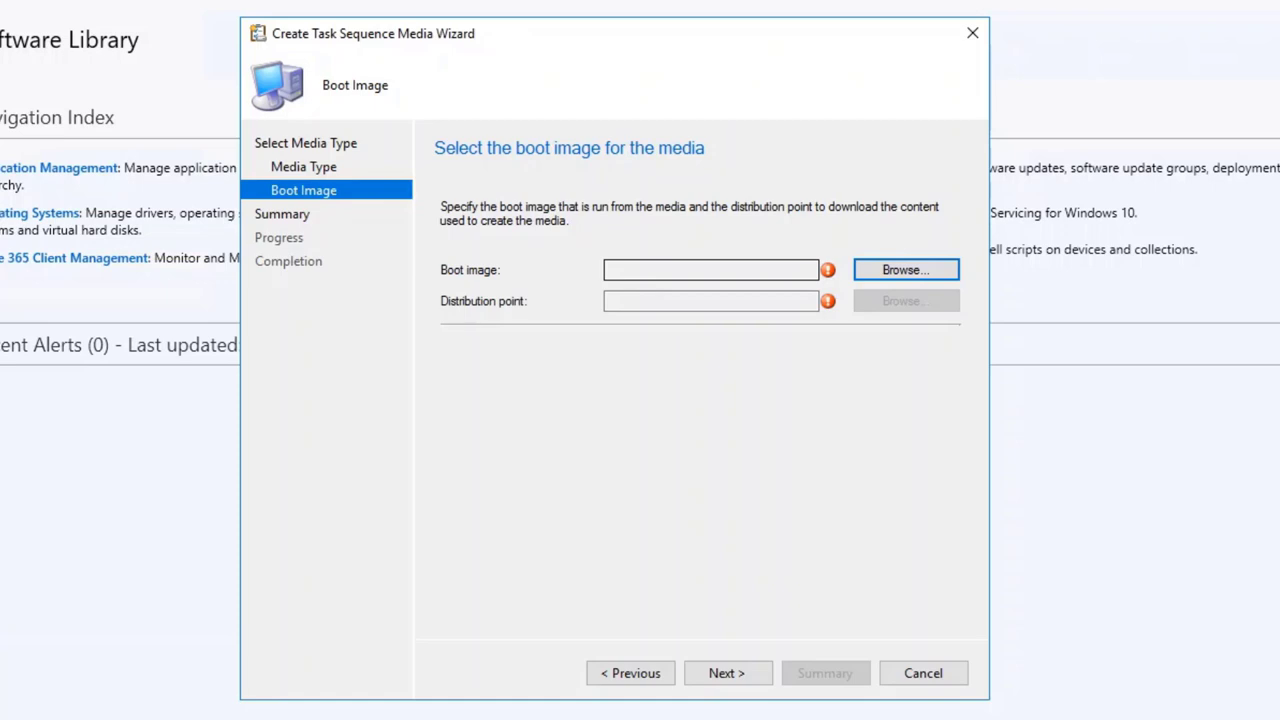
pyautogui.click(891, 271)
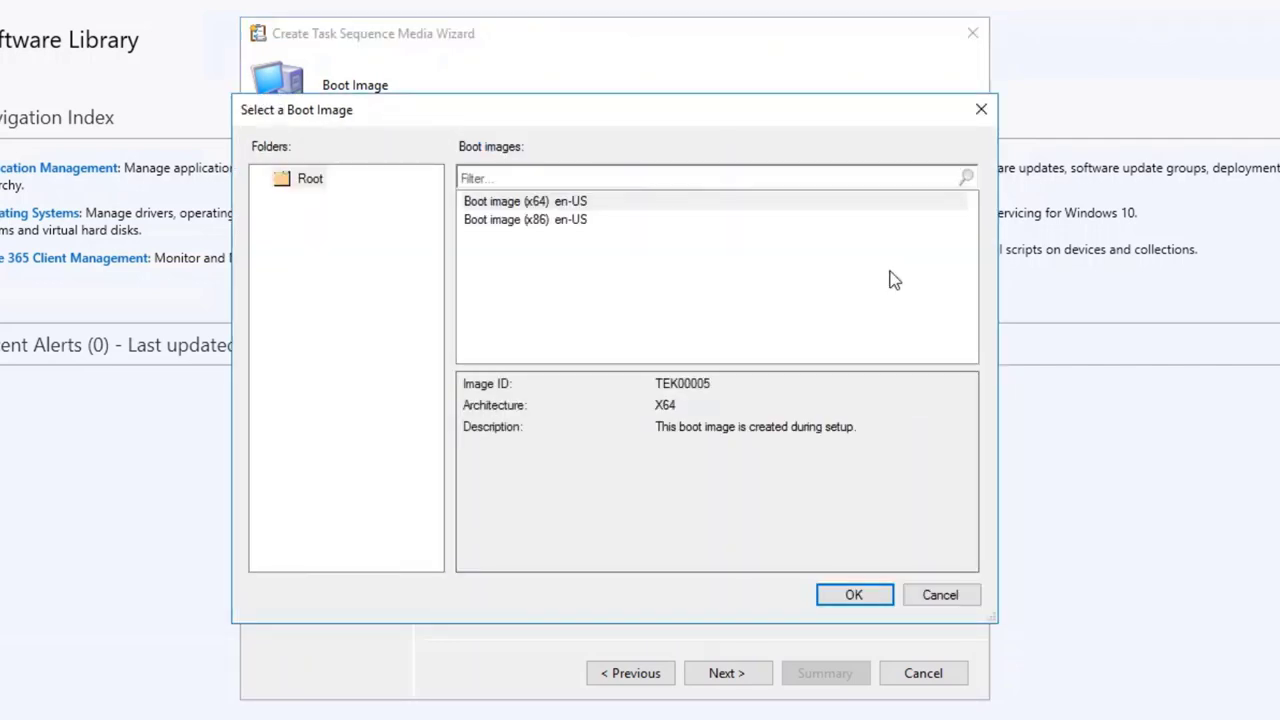
pyautogui.click(498, 204)
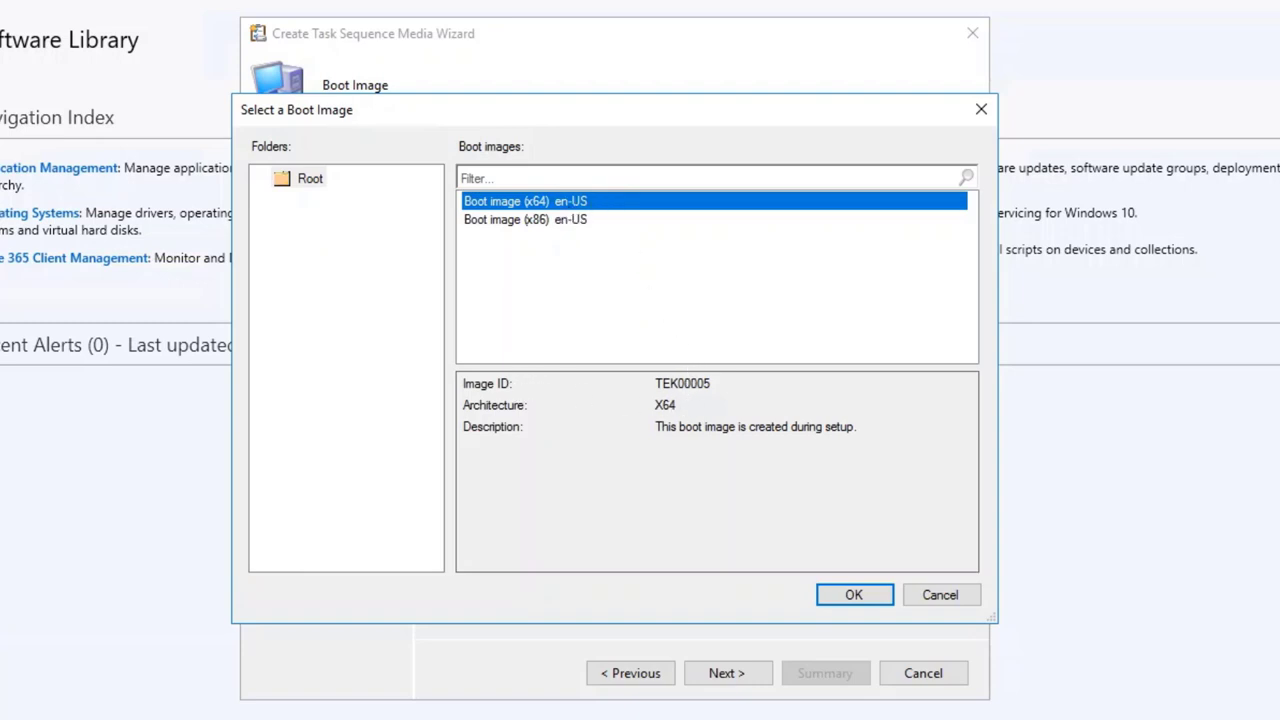
pyautogui.doubleClick(665, 405)
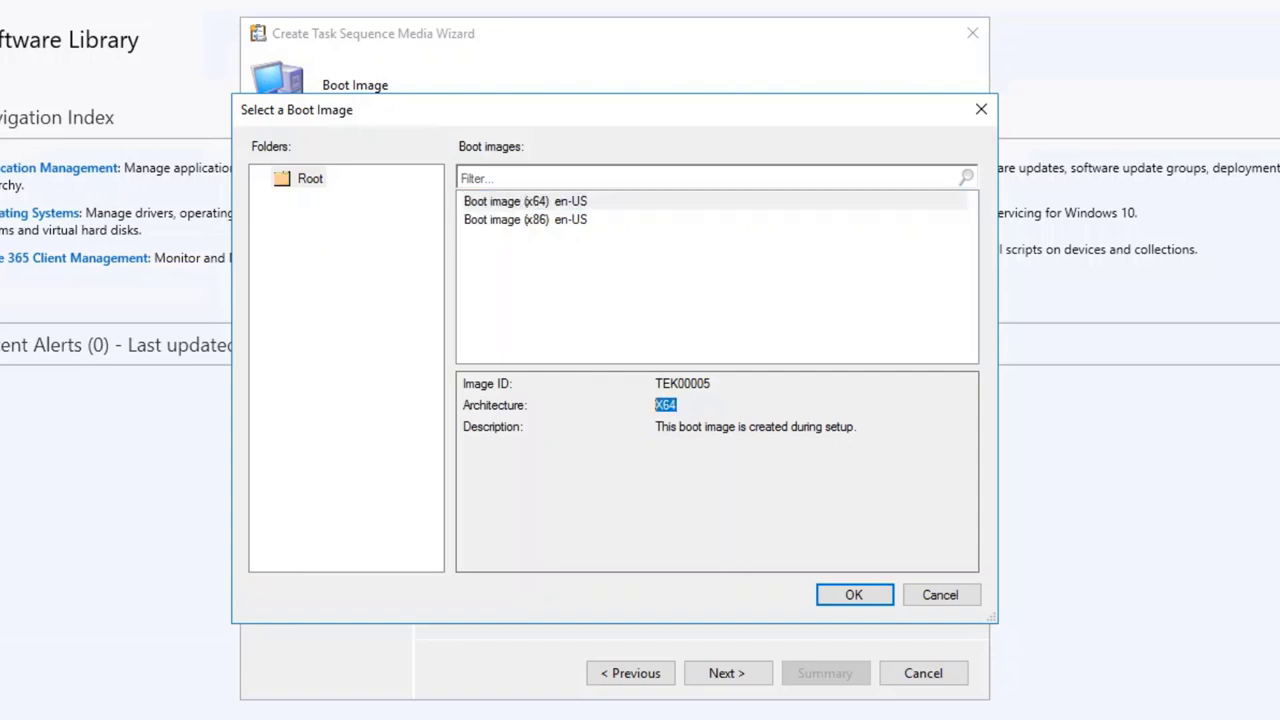
pyautogui.click(575, 209)
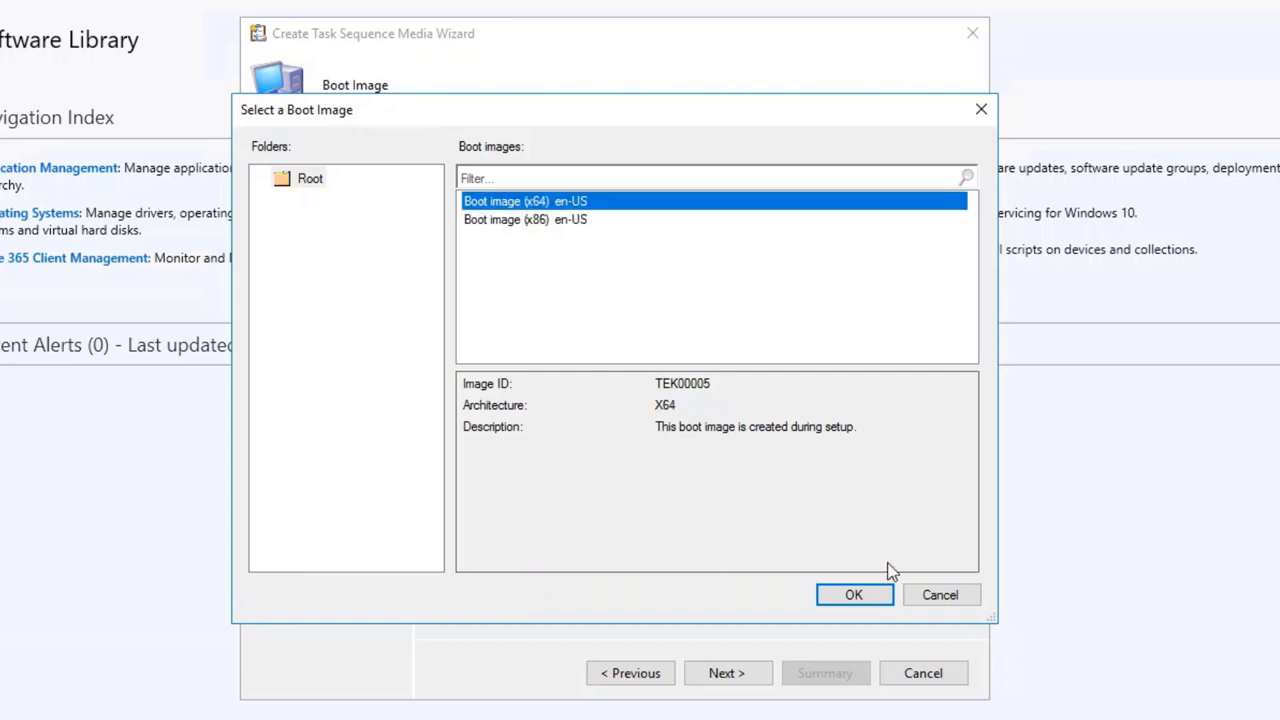
pyautogui.click(864, 593)
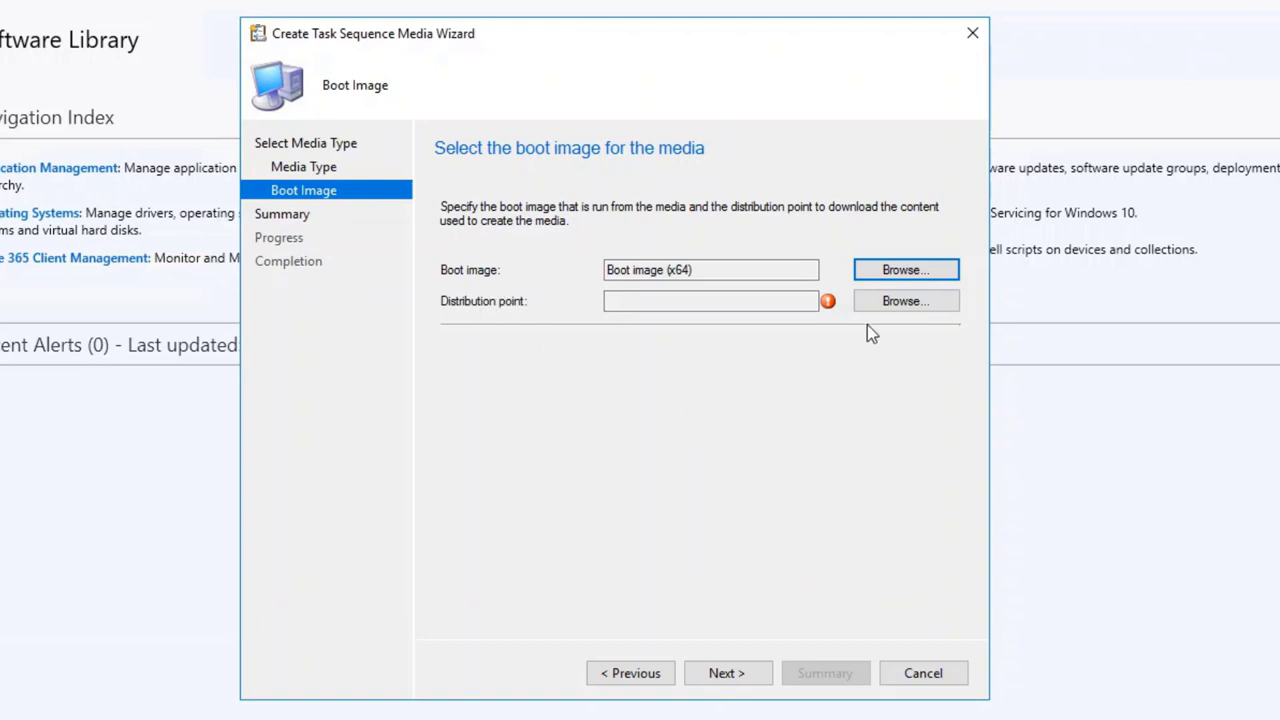
# Step: Choose TEKNEX-SC01.TEKNEX.LOCAL as the distribution point for the boot image content
pyautogui.click(895, 310)
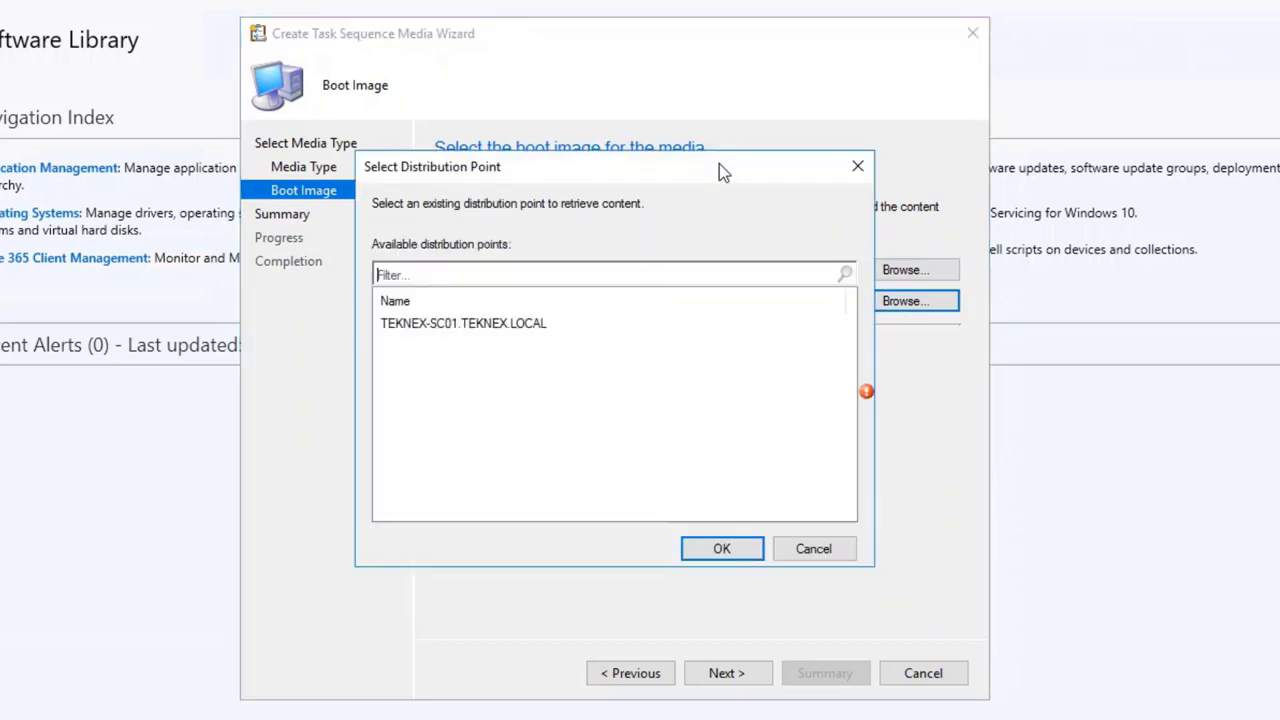
pyautogui.click(497, 326)
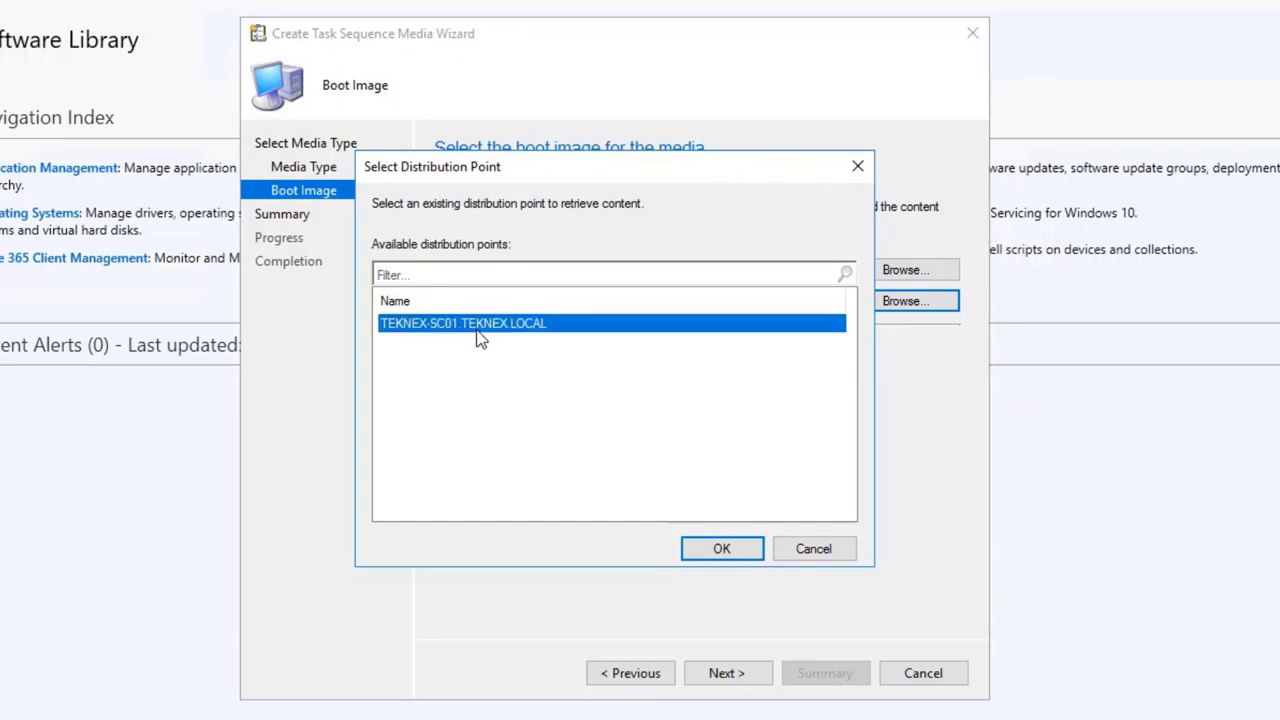
pyautogui.click(724, 552)
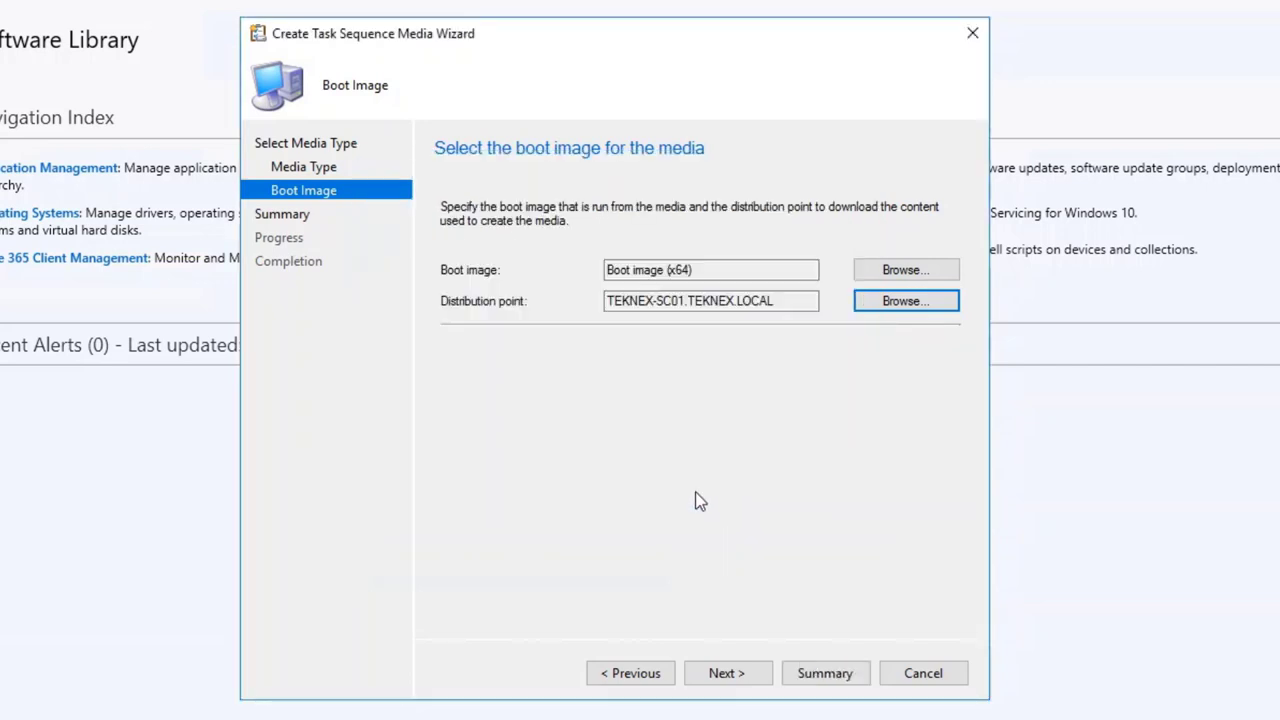
# Step: Confirm the media settings in the summary and start creating the capture media, allowing the elevation request
pyautogui.click(735, 674)
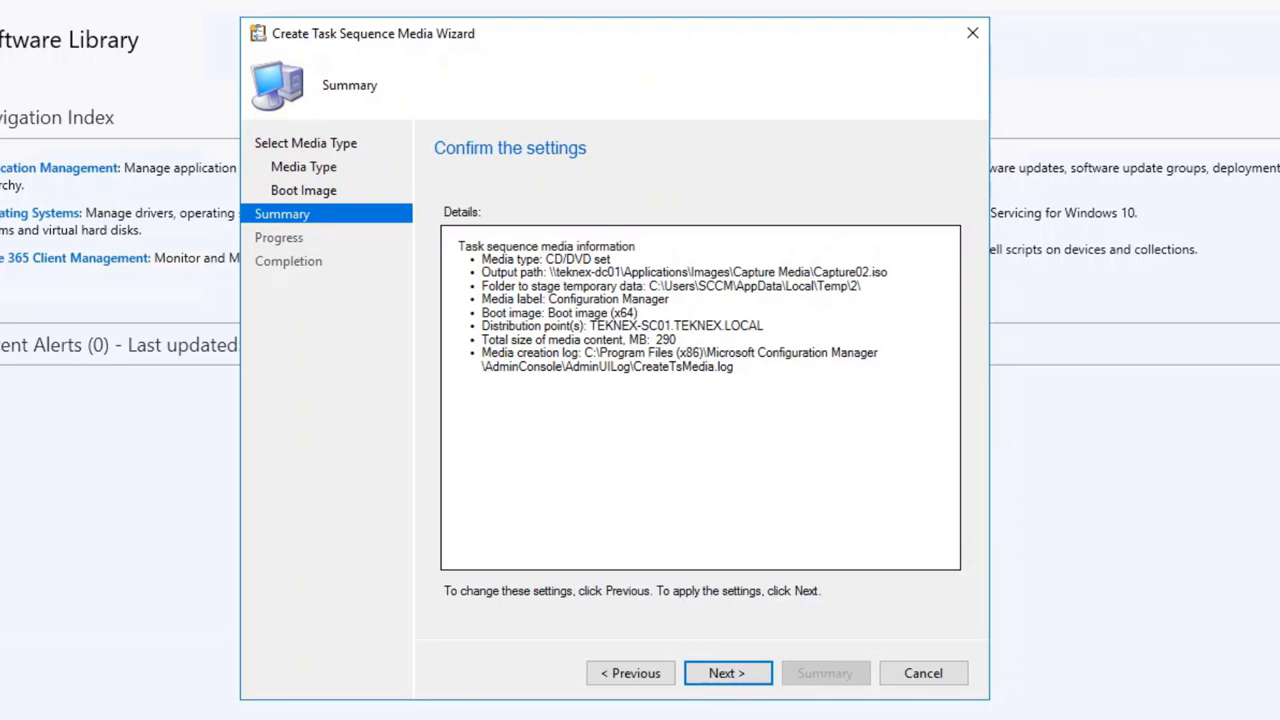
pyautogui.click(747, 673)
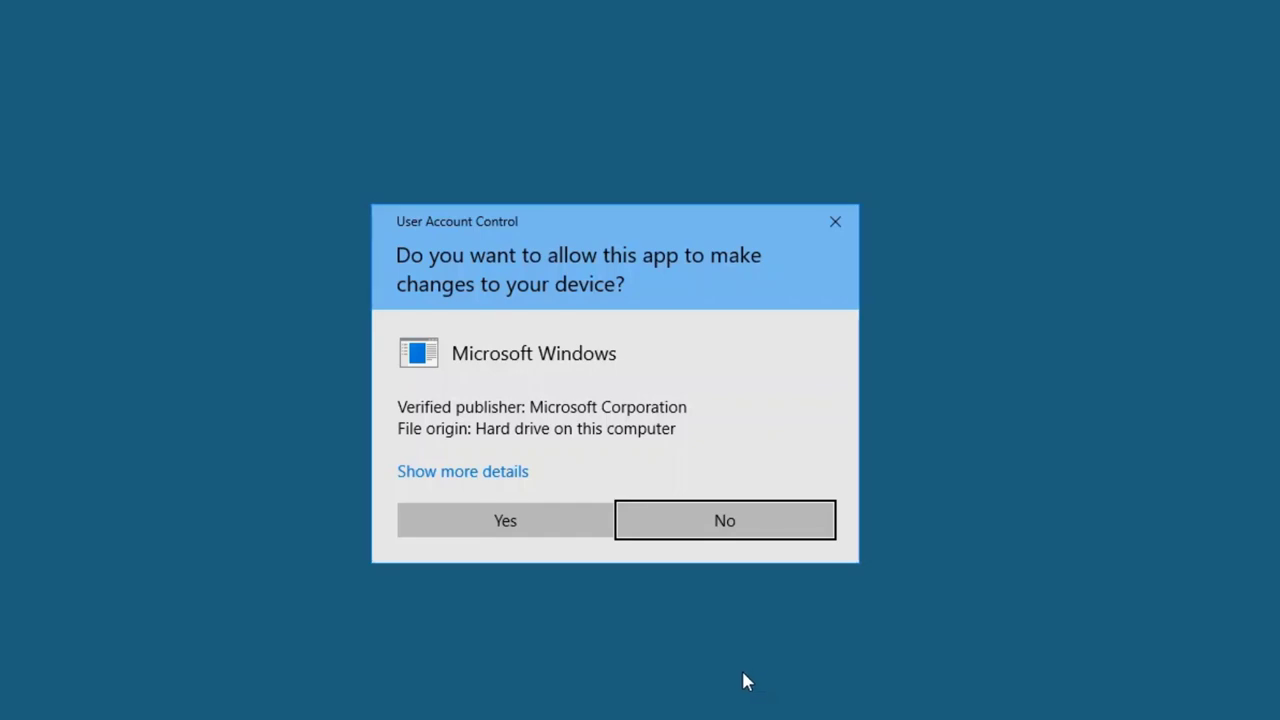
pyautogui.click(525, 520)
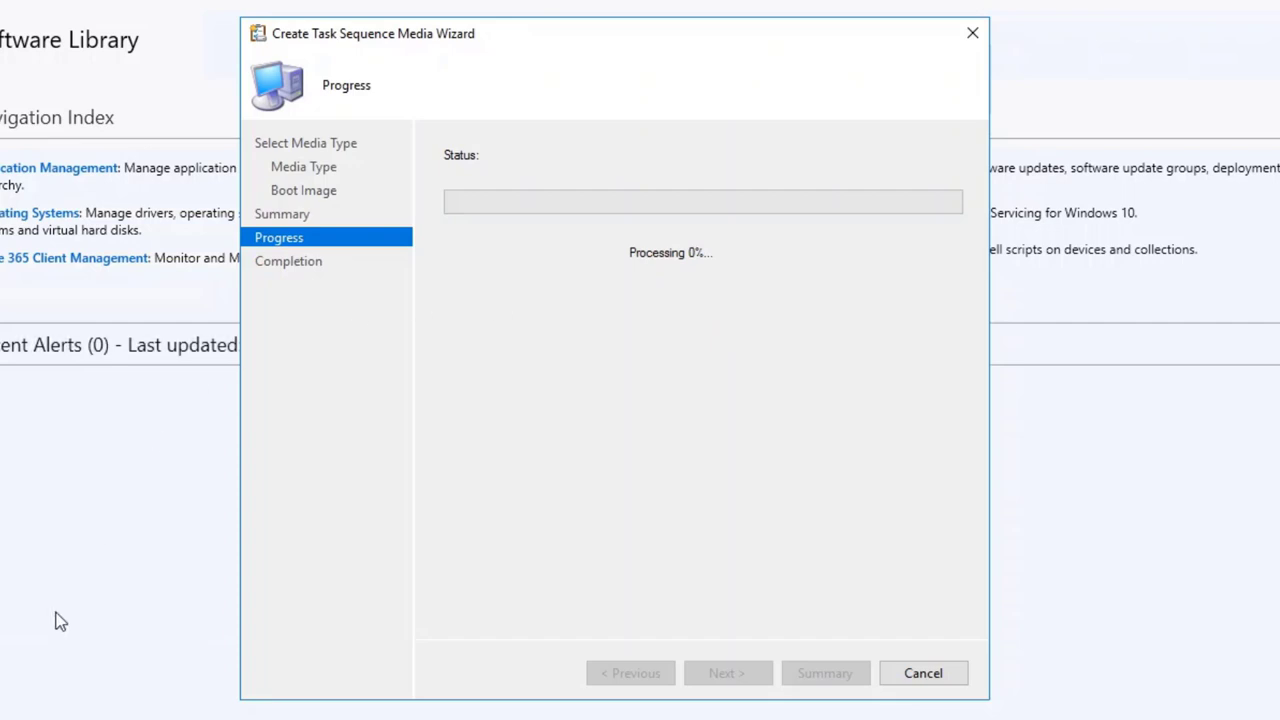
# Step: Open Images\Capture Media on the applications (F:) drive in File Explorer and check for the new ISO alongside the wizard's progress
pyautogui.press('super+e')
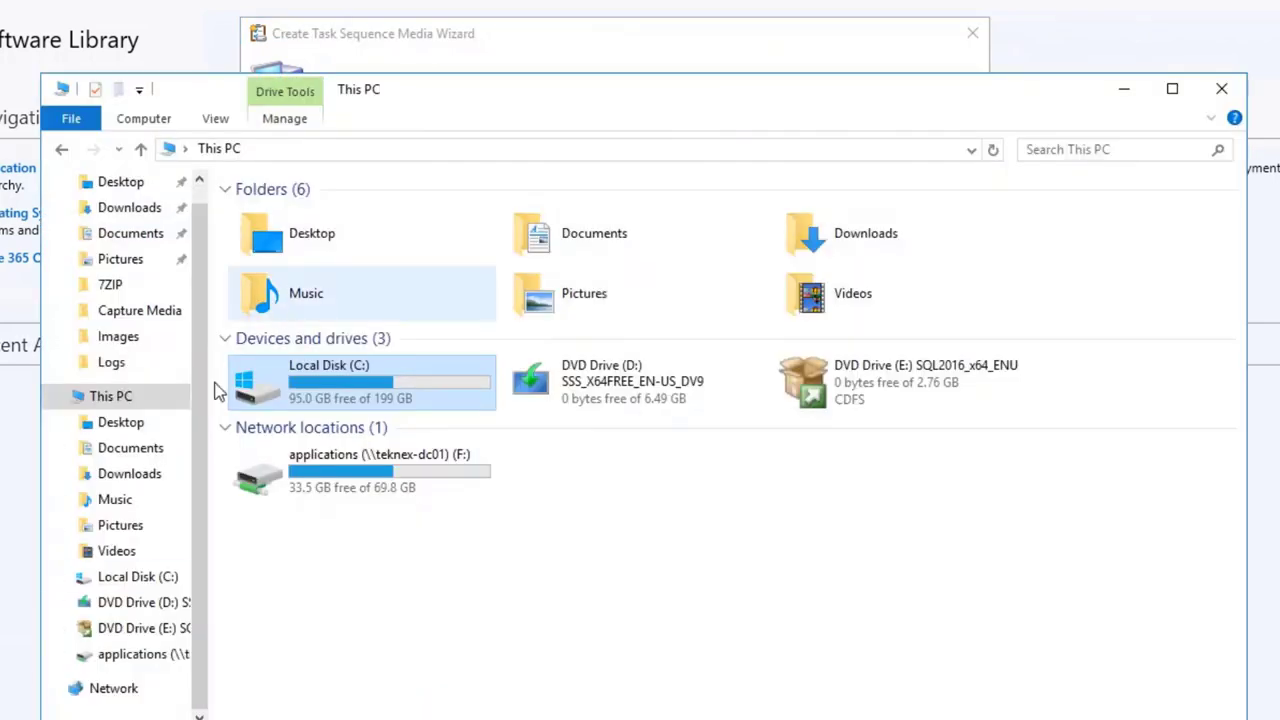
pyautogui.click(140, 656)
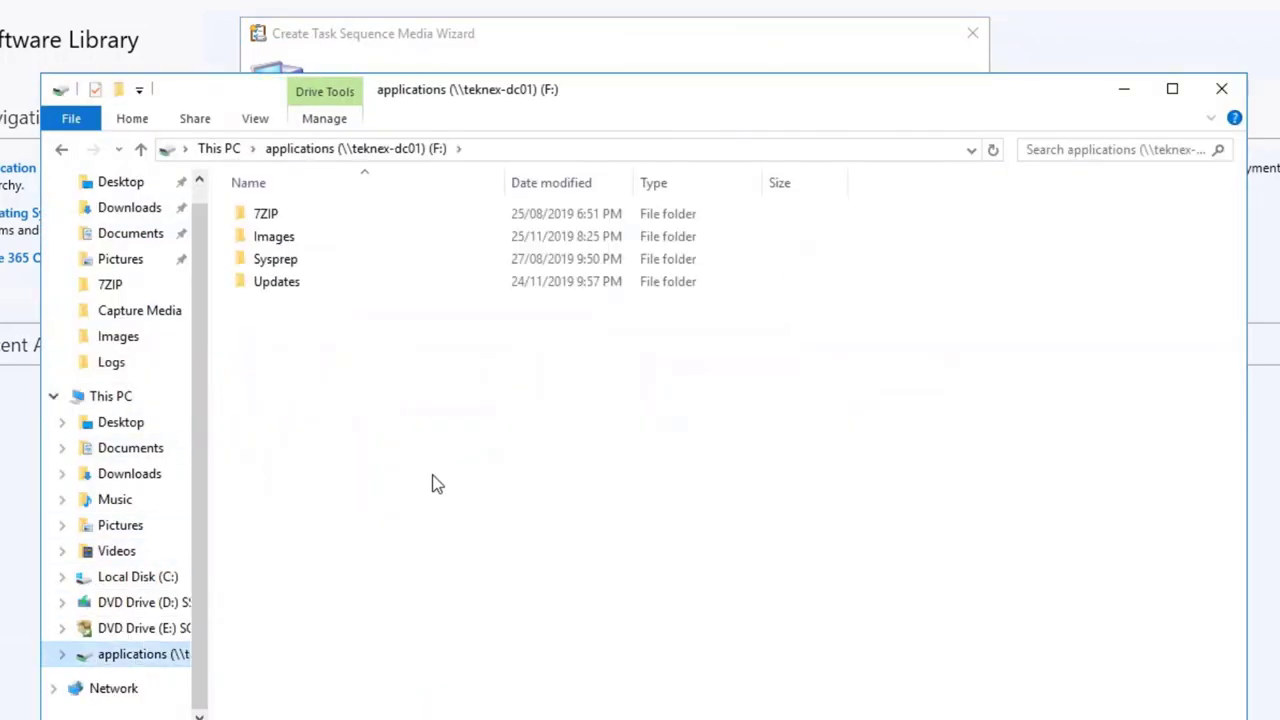
pyautogui.moveTo(736, 94); pyautogui.dragTo(789, 343)
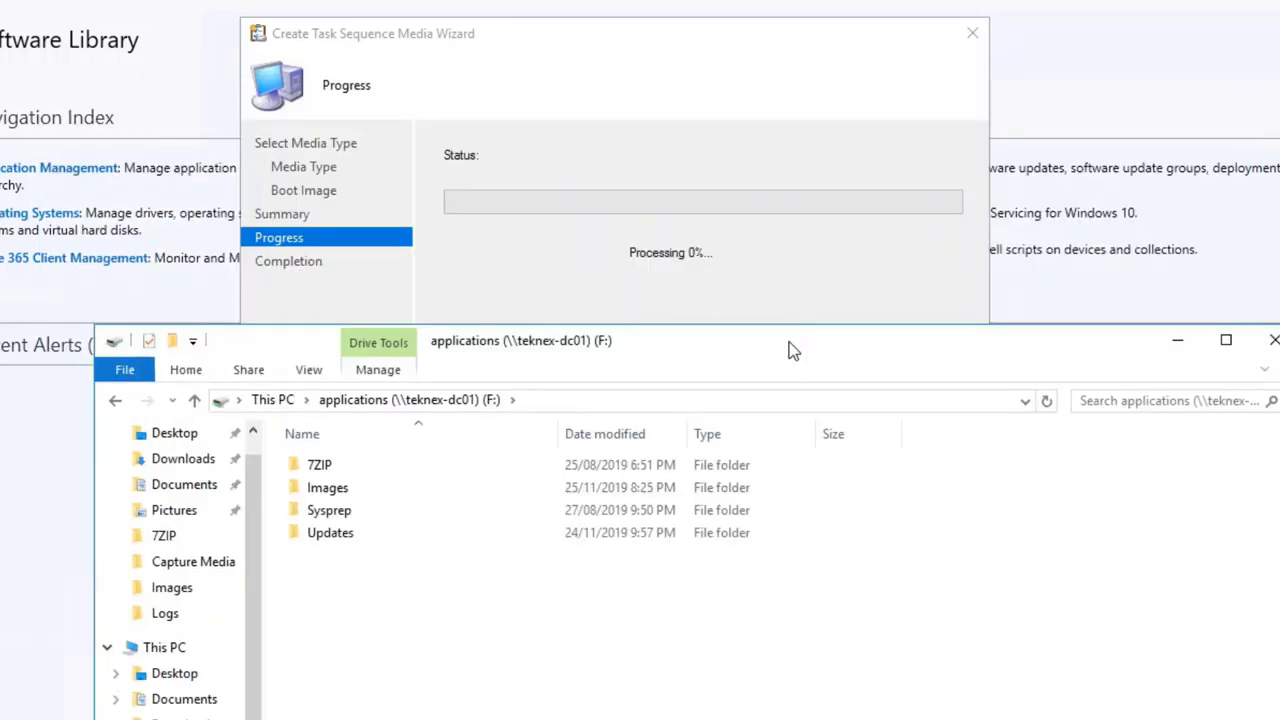
pyautogui.doubleClick(346, 492)
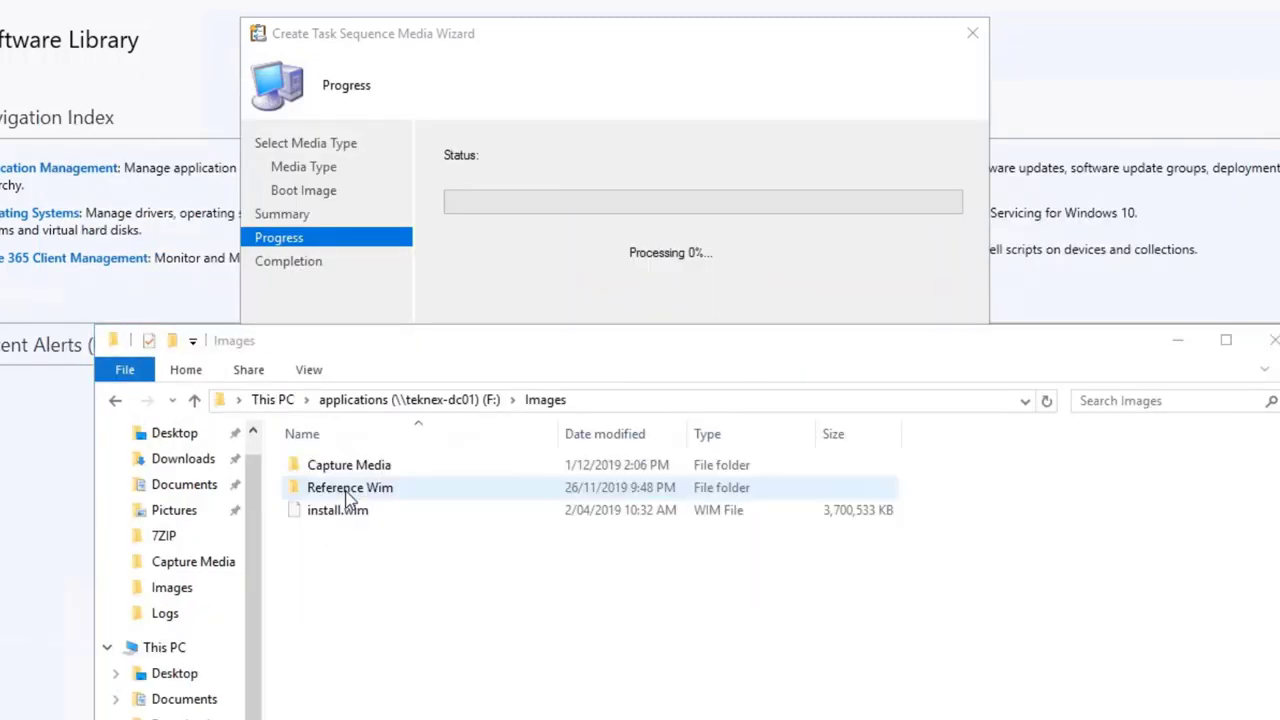
pyautogui.click(420, 473)
pyautogui.doubleClick(420, 473)
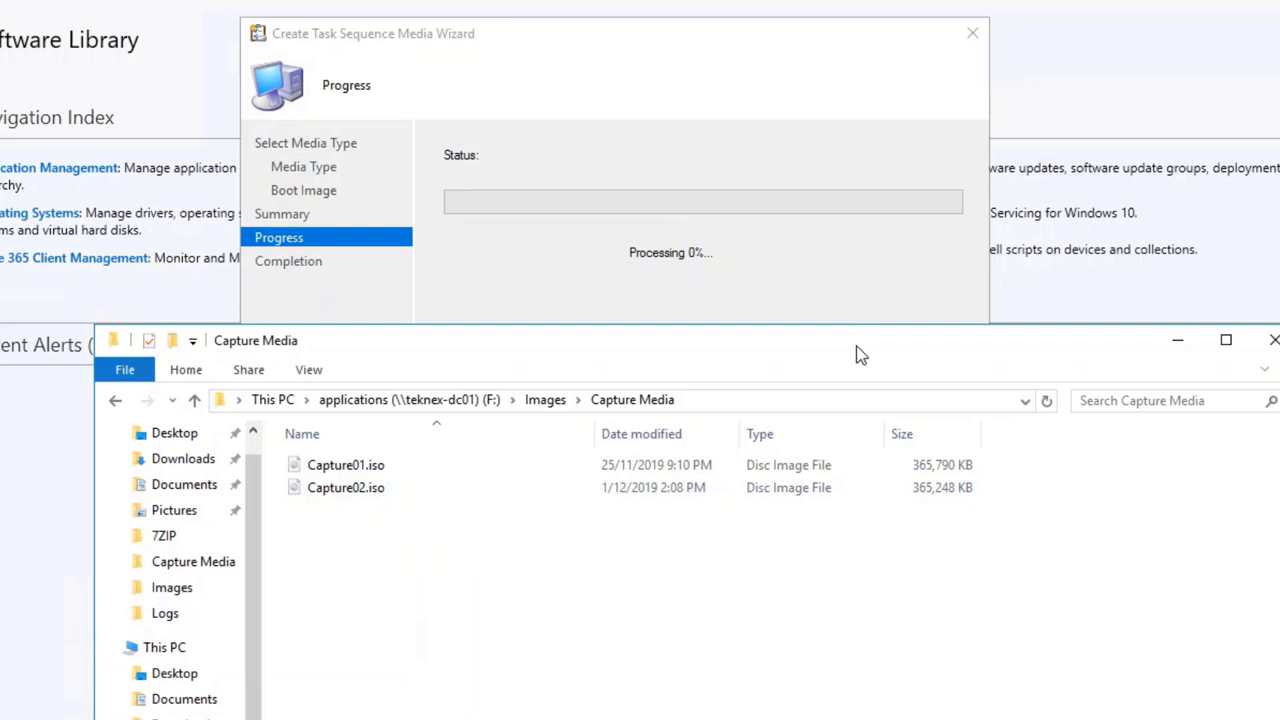
pyautogui.moveTo(860, 355); pyautogui.dragTo(800, 479)
pyautogui.click(867, 466)
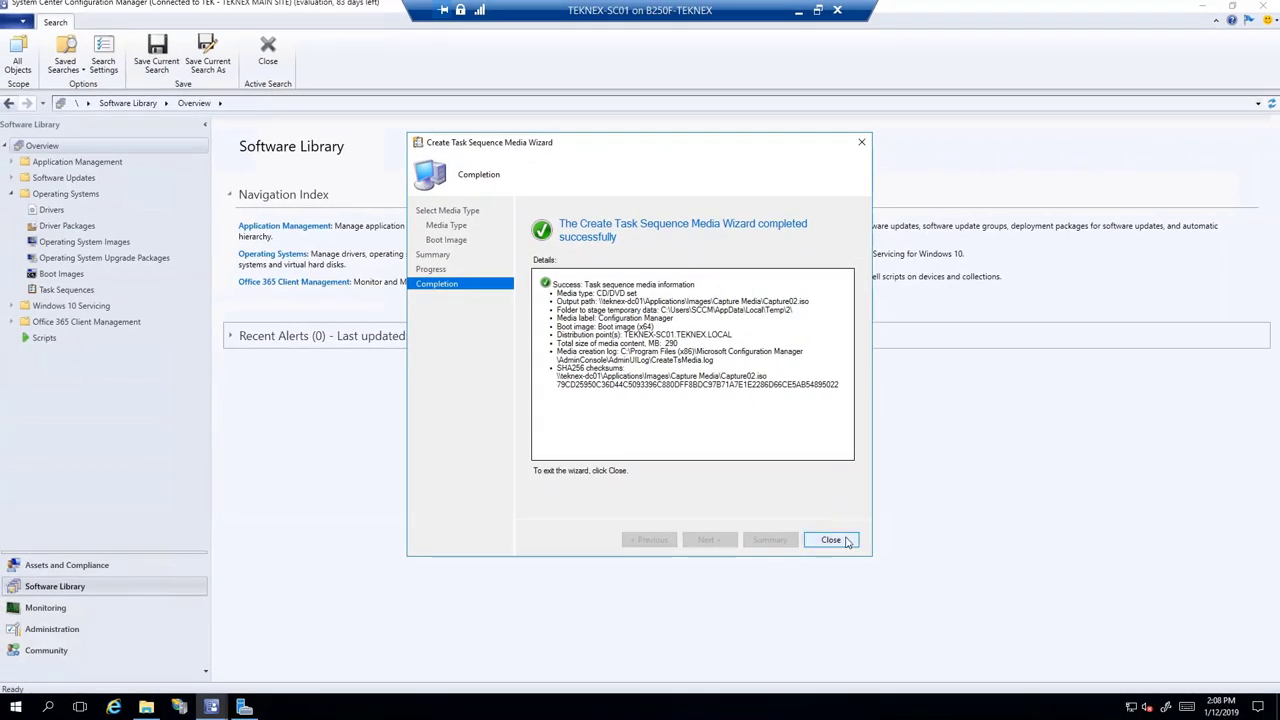
# Step: Close the completed media wizard and copy Capture02.iso from the Capture Media folder
pyautogui.click(831, 540)
pyautogui.click(146, 707)
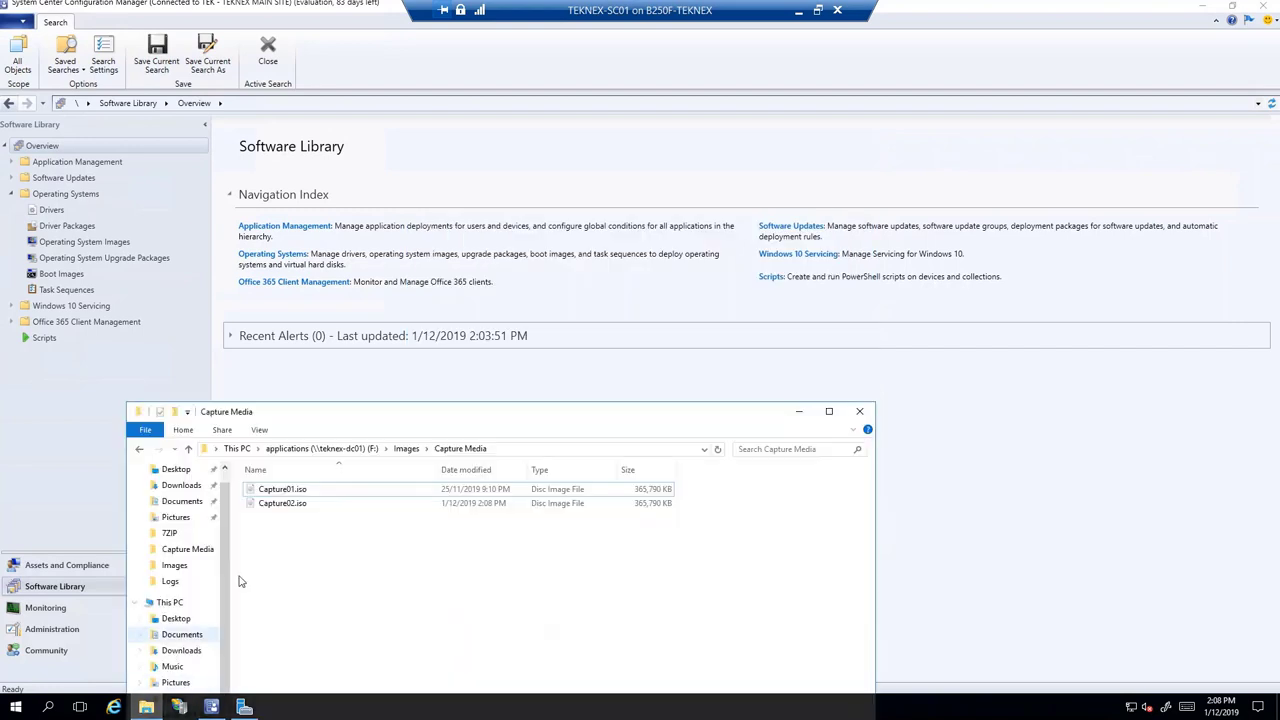
pyautogui.moveTo(533, 408); pyautogui.dragTo(727, 157)
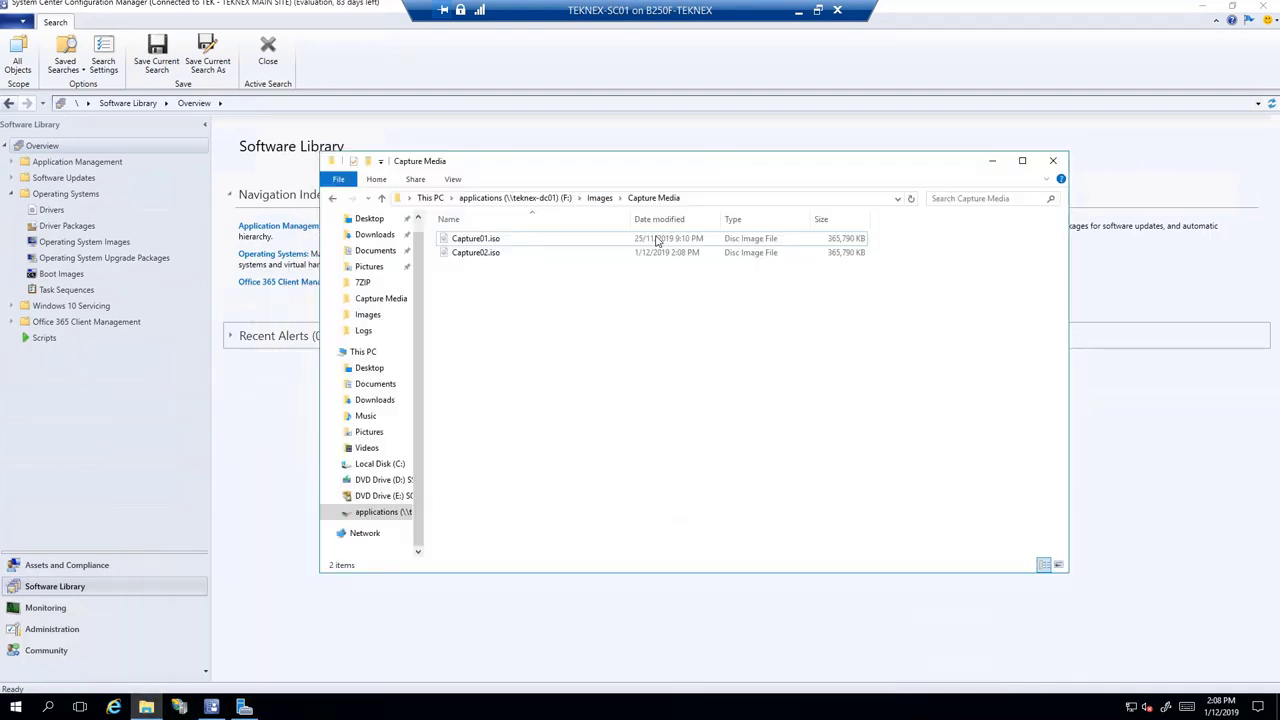
pyautogui.rightClick(522, 255)
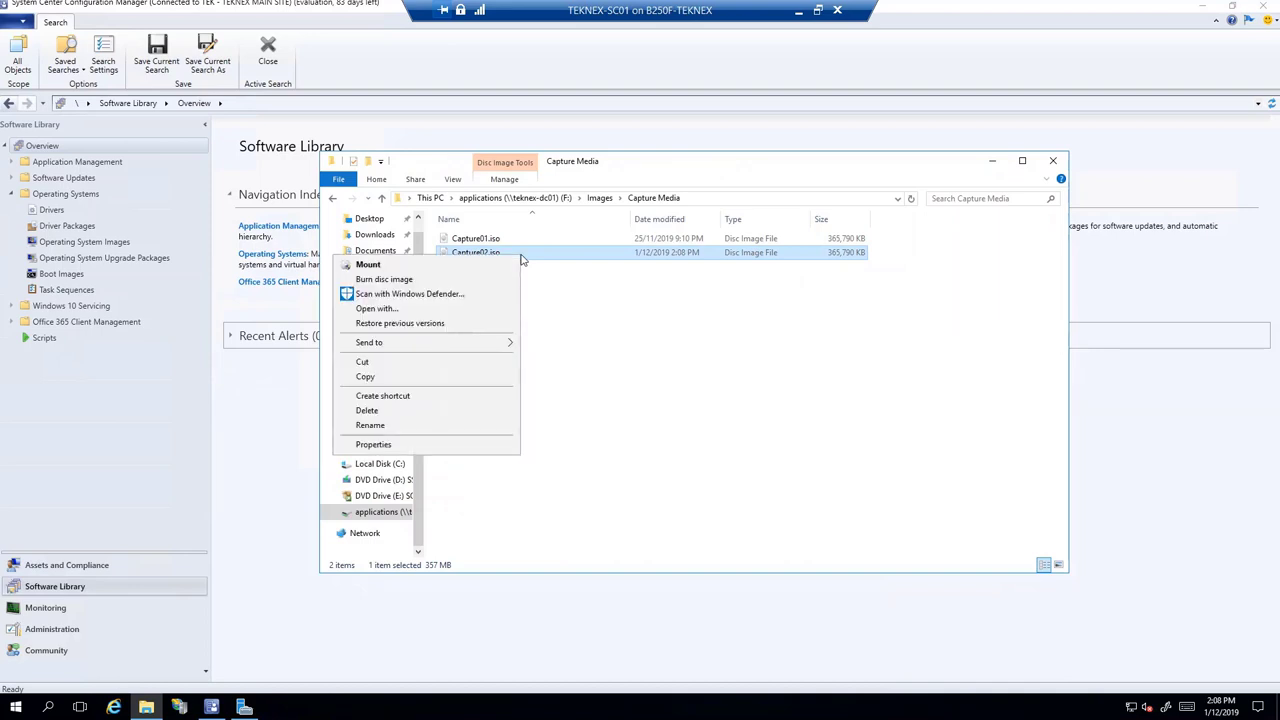
pyautogui.click(378, 376)
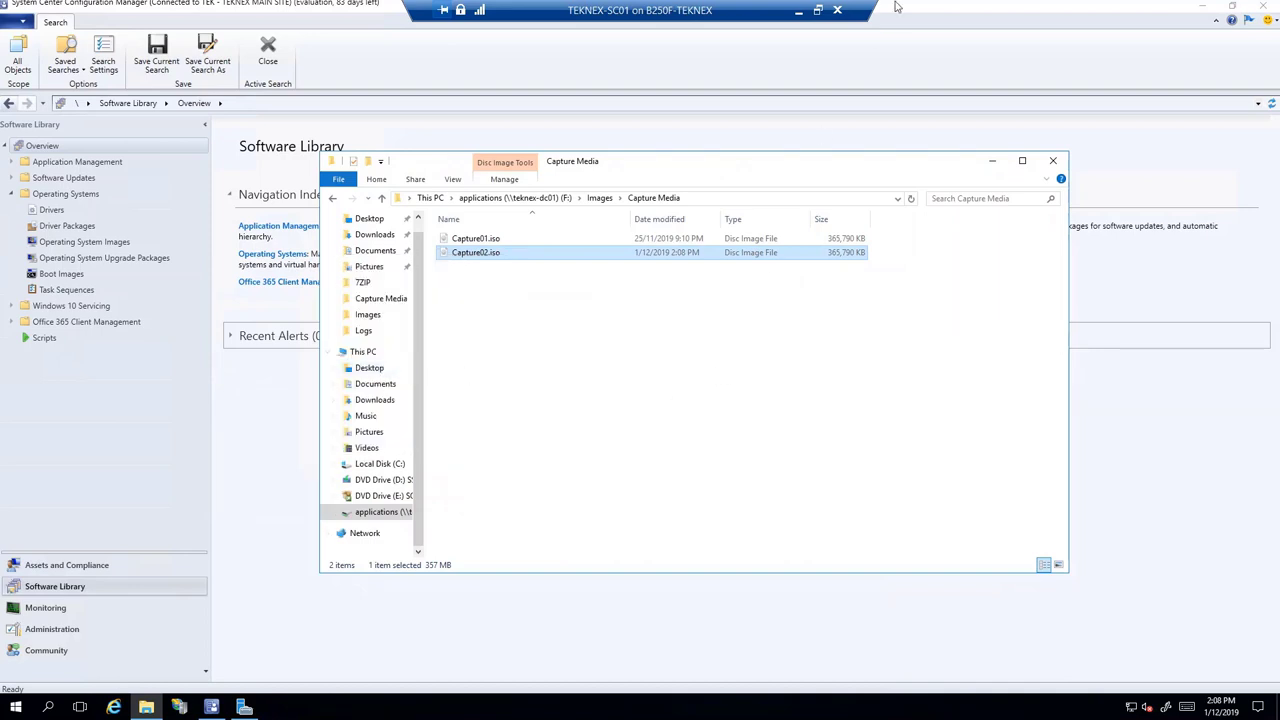
# Step: Switch to the Hyper-V host and paste Capture02.iso into its Documents folder
pyautogui.click(798, 12)
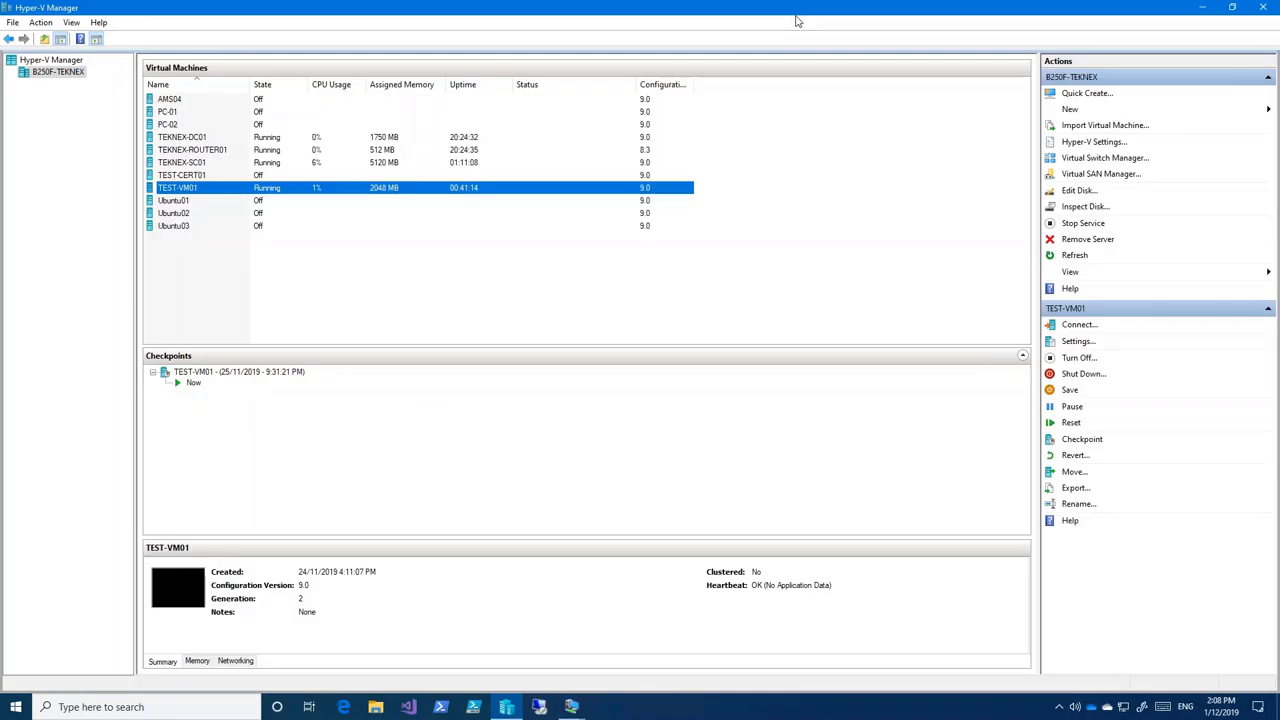
pyautogui.click(376, 707)
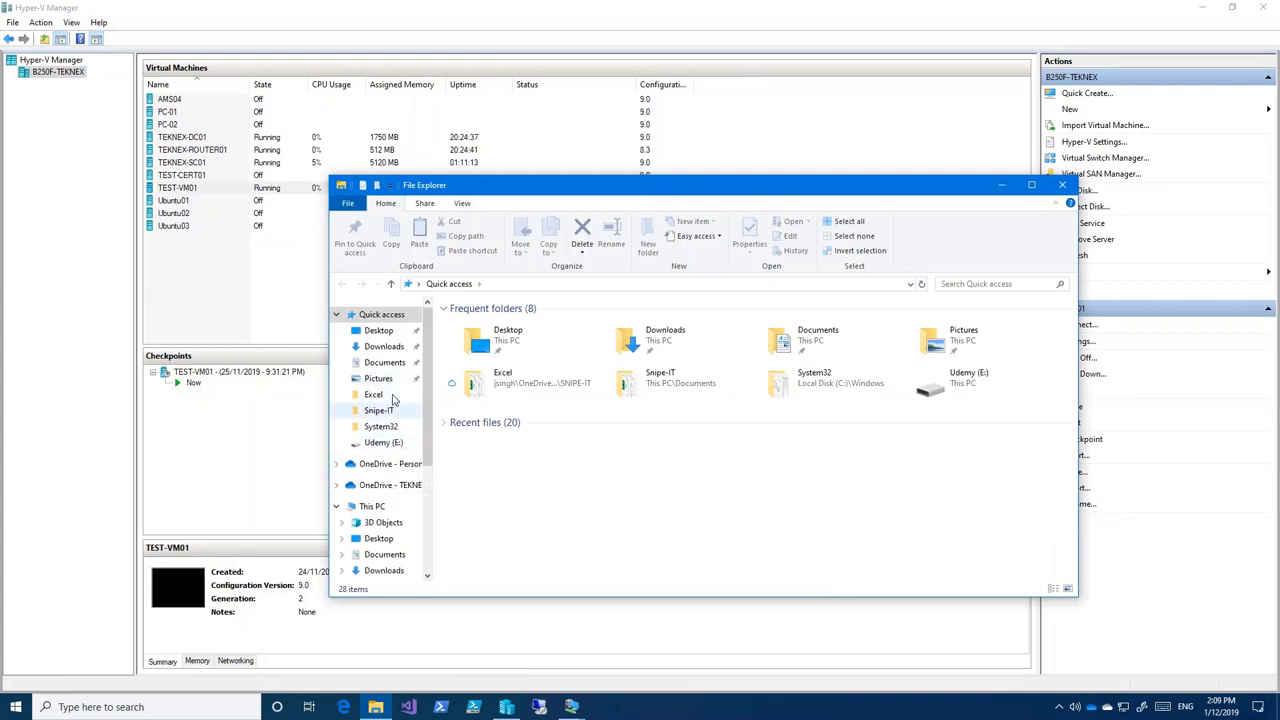
pyautogui.click(388, 362)
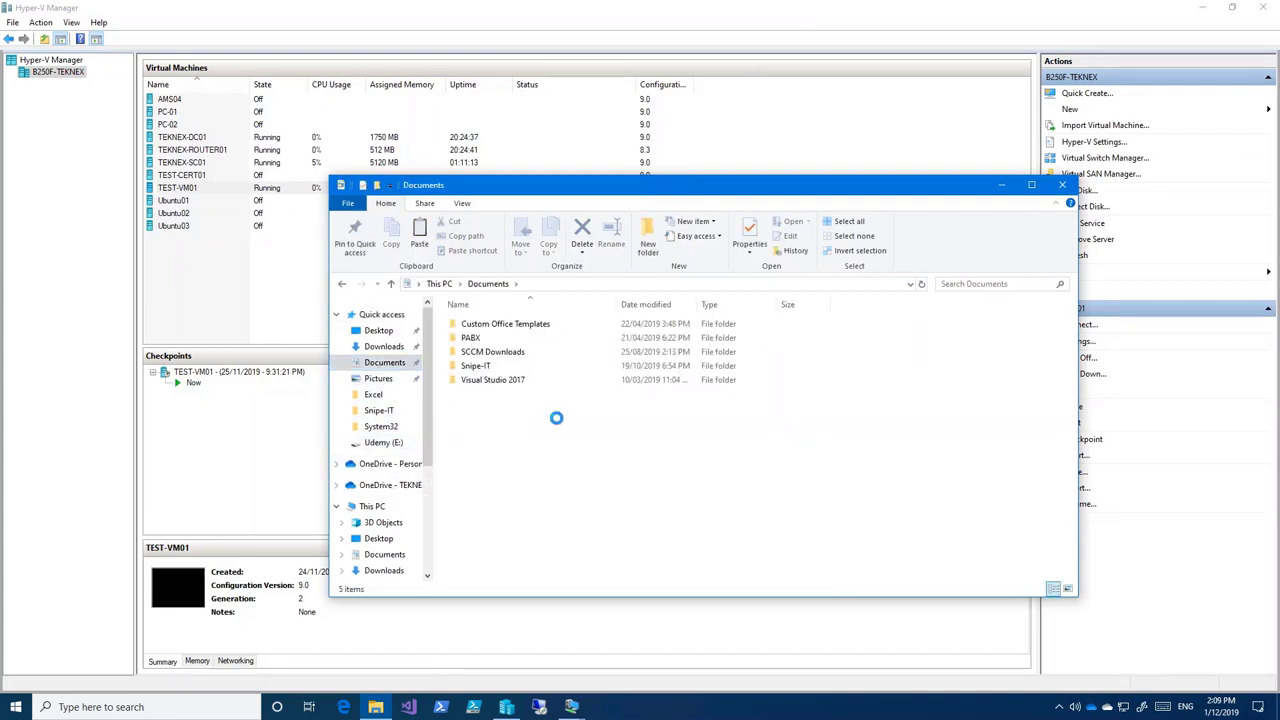
pyautogui.rightClick(556, 418)
pyautogui.click(631, 481)
pyautogui.click(1001, 186)
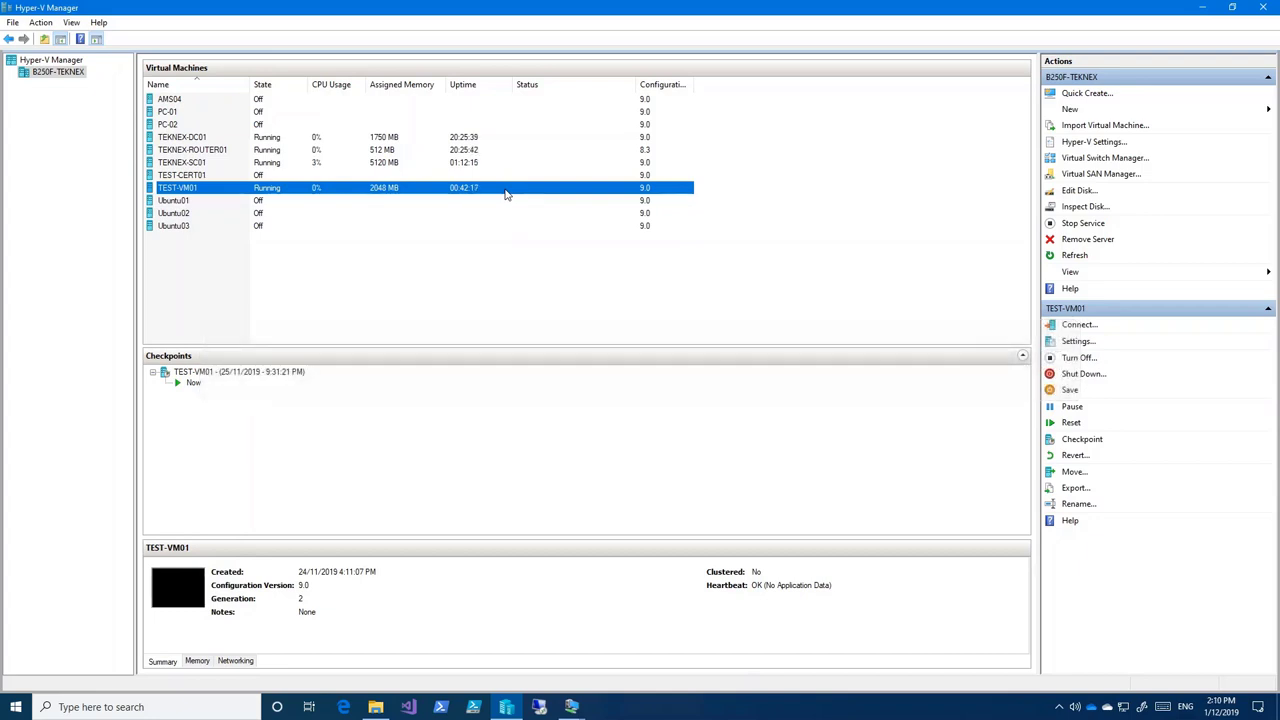
# Step: Add a DVD drive to the SCSI controller in the settings of the TEST-VM01 virtual machine
pyautogui.rightClick(312, 190)
pyautogui.click(345, 214)
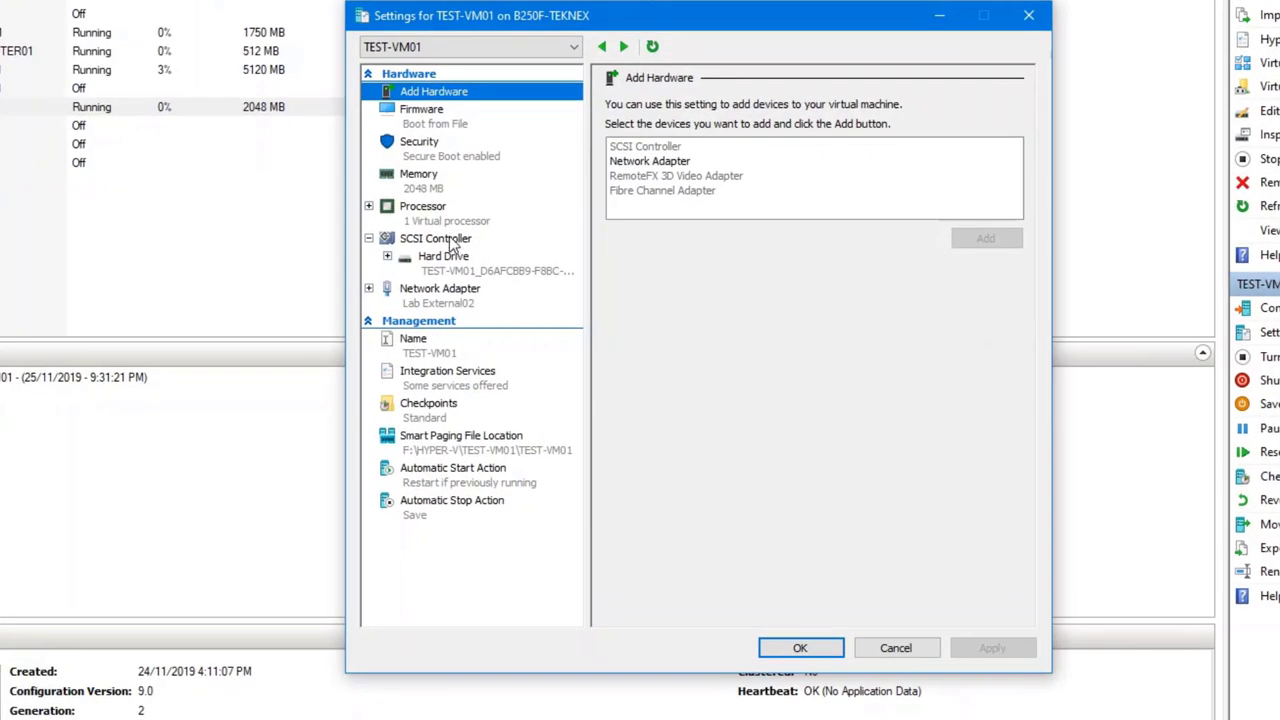
pyautogui.click(494, 267)
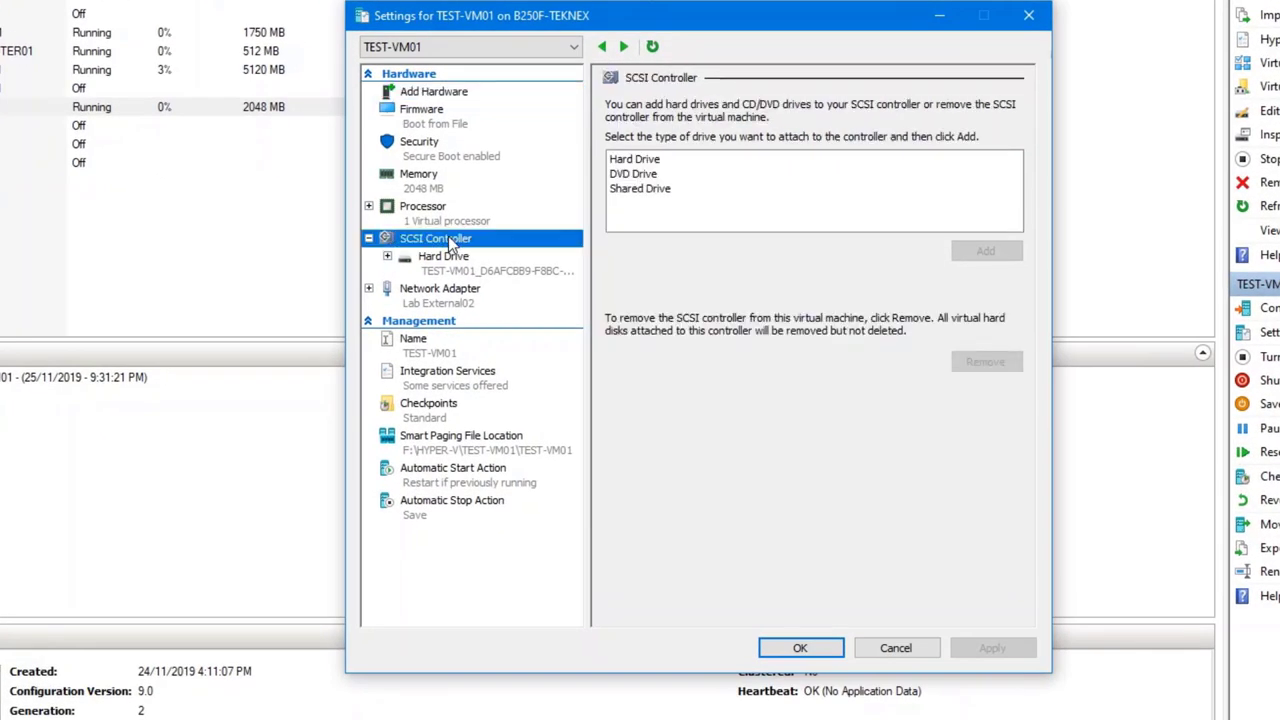
pyautogui.click(640, 178)
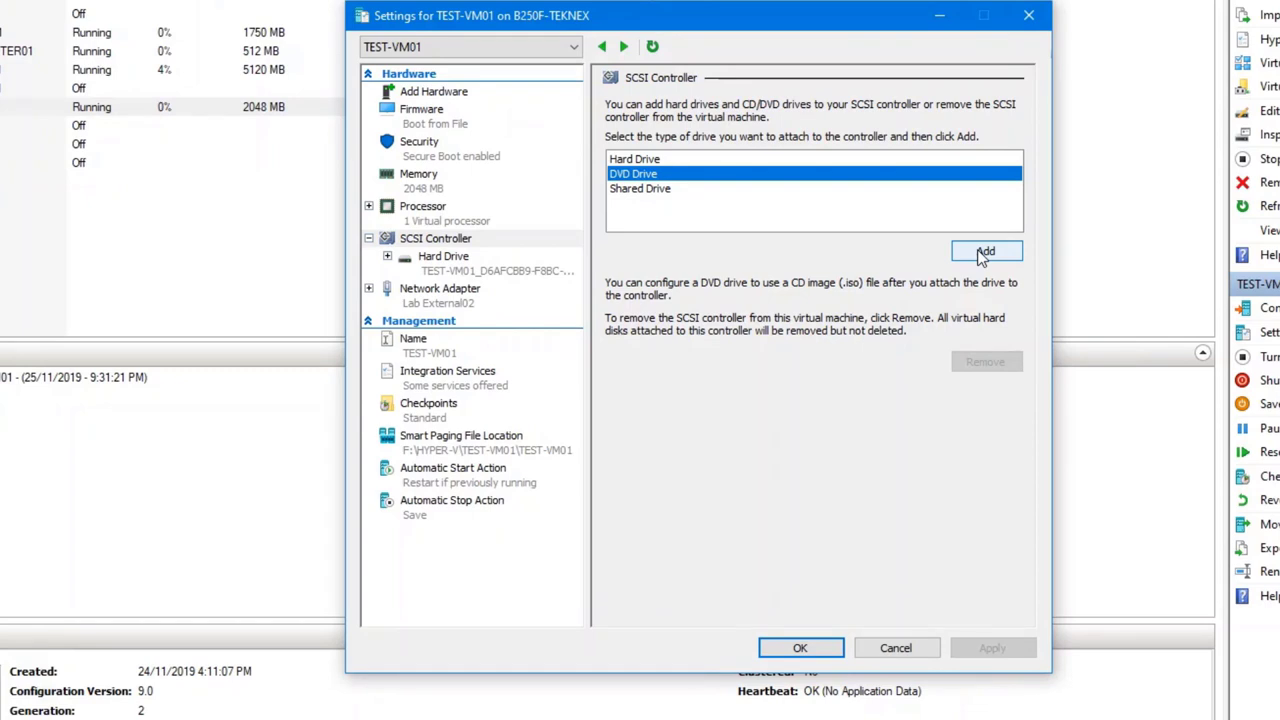
pyautogui.click(984, 253)
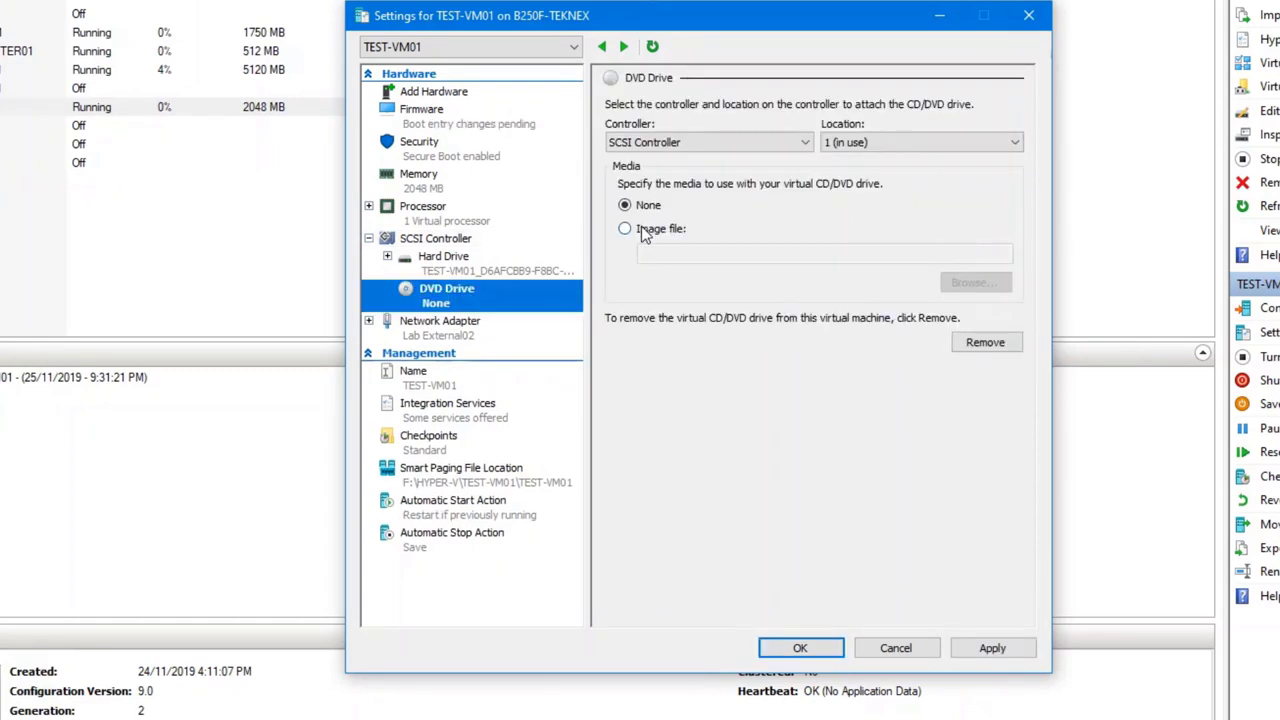
# Step: Attach Capture02.iso from the Documents folder as the new DVD drive's image file and apply the VM settings
pyautogui.click(643, 232)
pyautogui.click(985, 284)
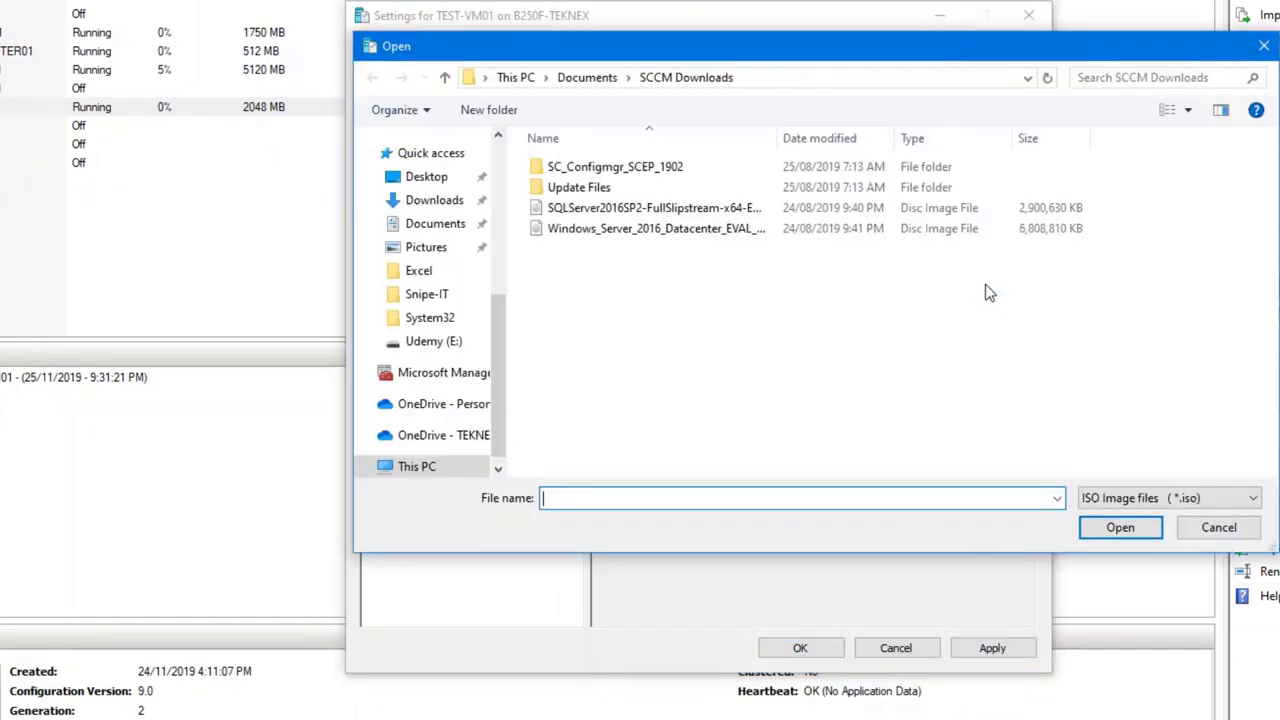
pyautogui.click(590, 78)
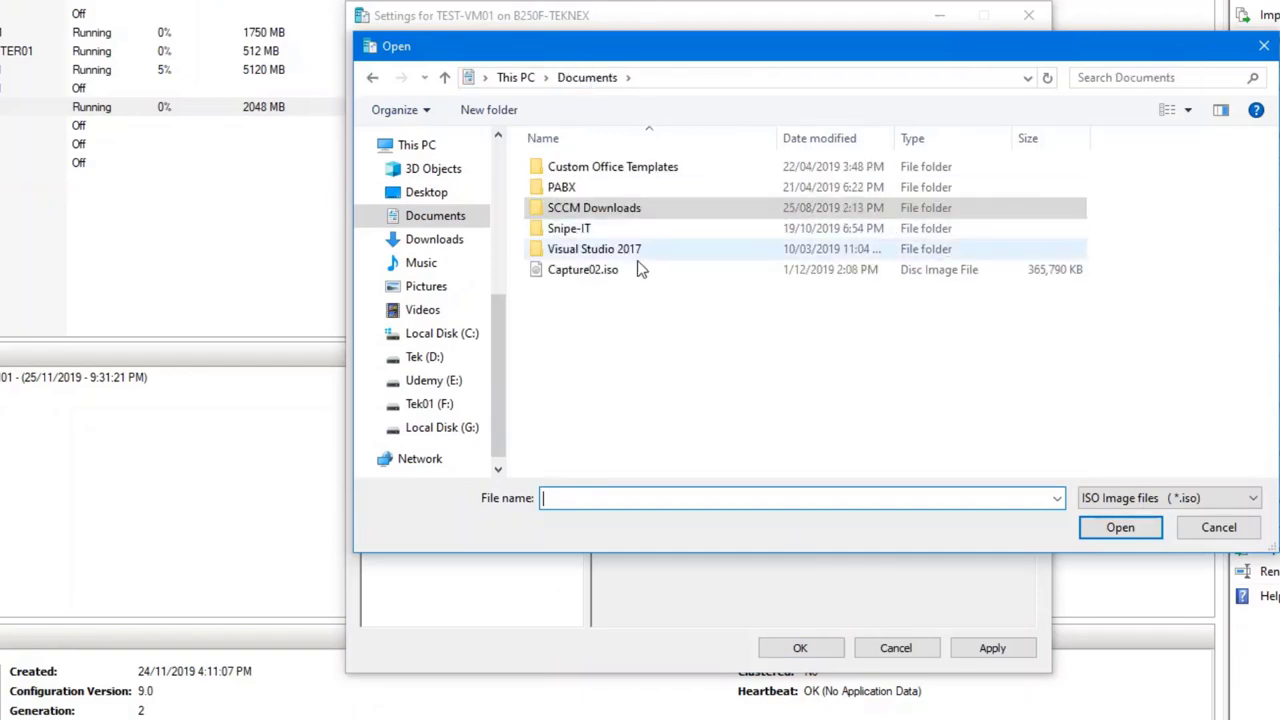
pyautogui.click(577, 272)
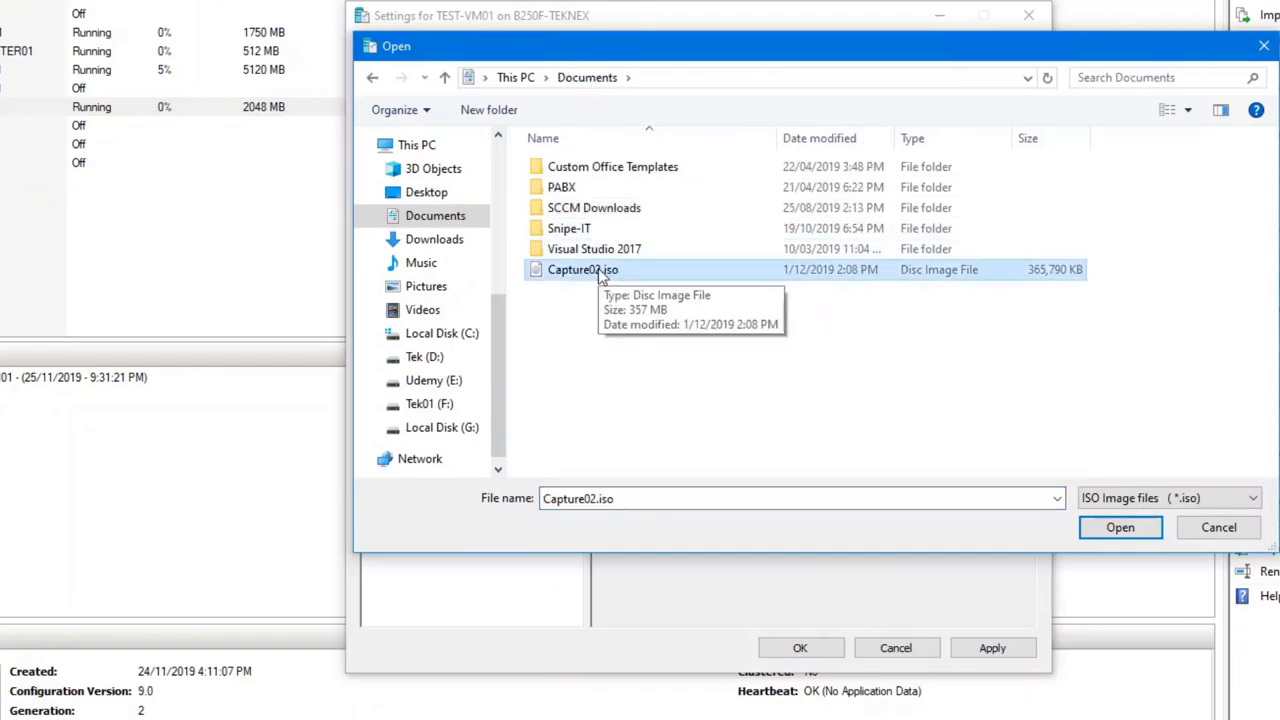
pyautogui.click(1158, 527)
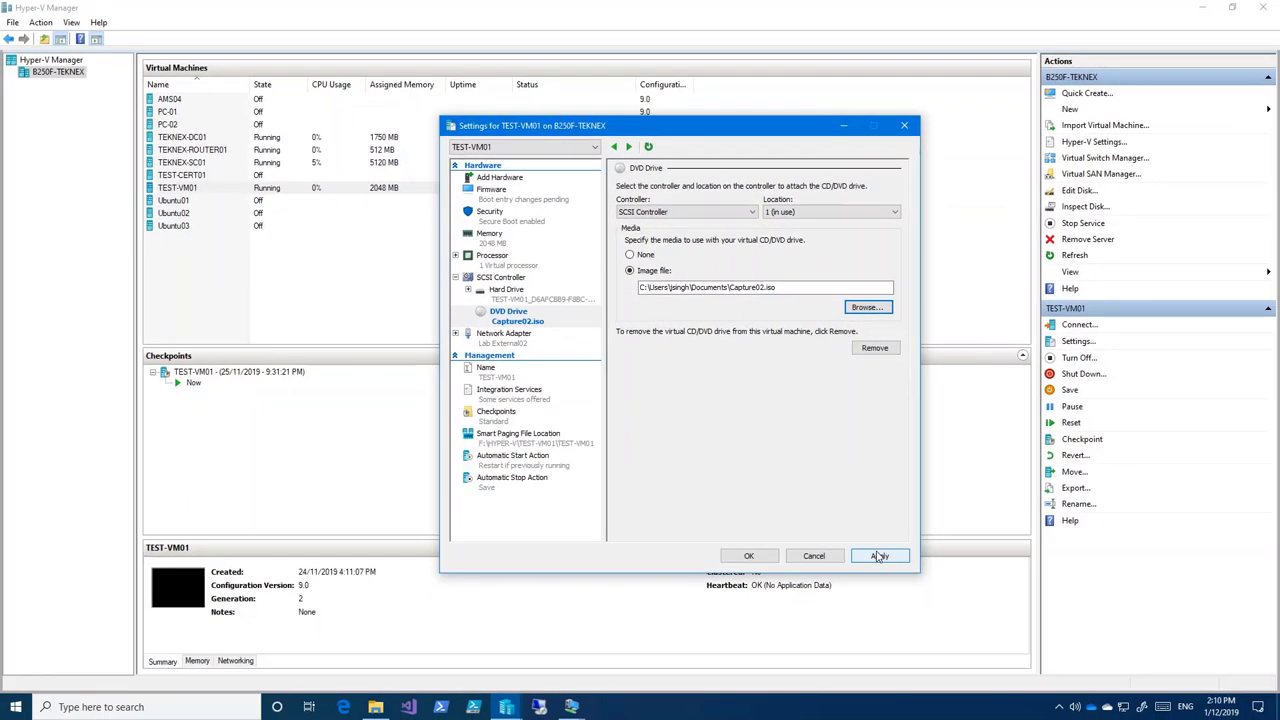
pyautogui.click(852, 555)
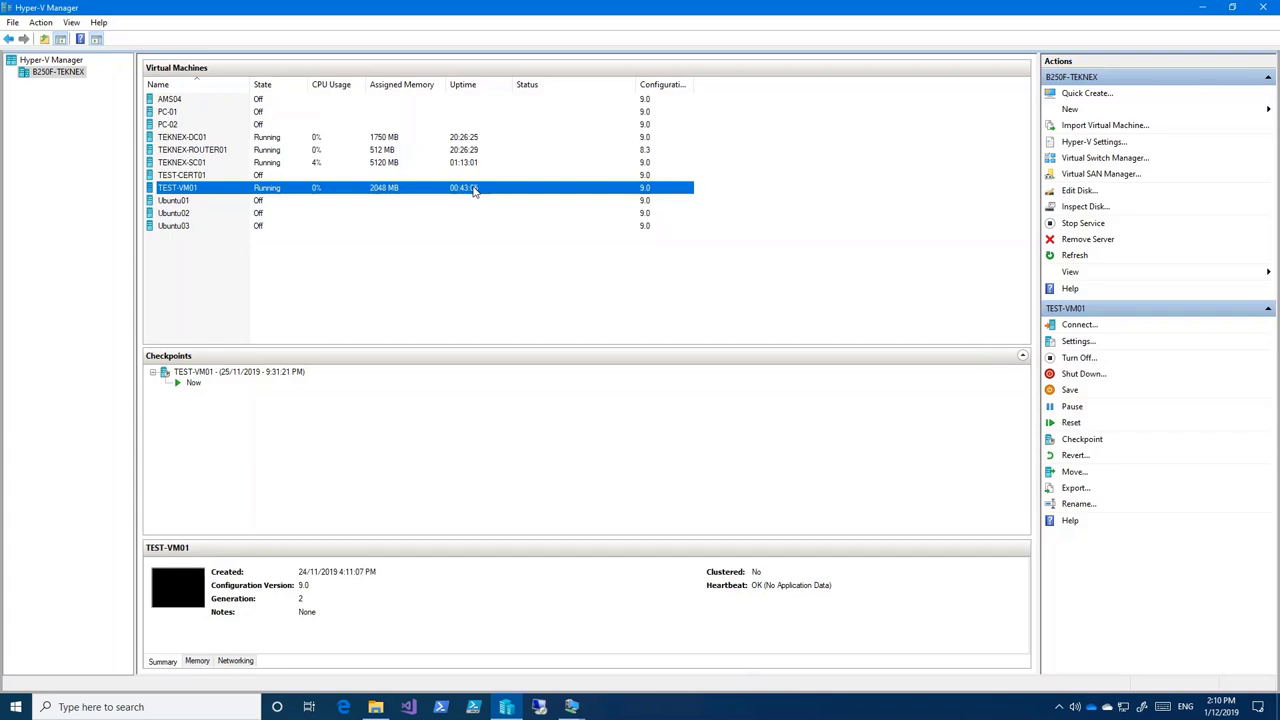
# Step: Switch to the TEST-VM01 session and close its System window
pyautogui.moveTo(571, 707)
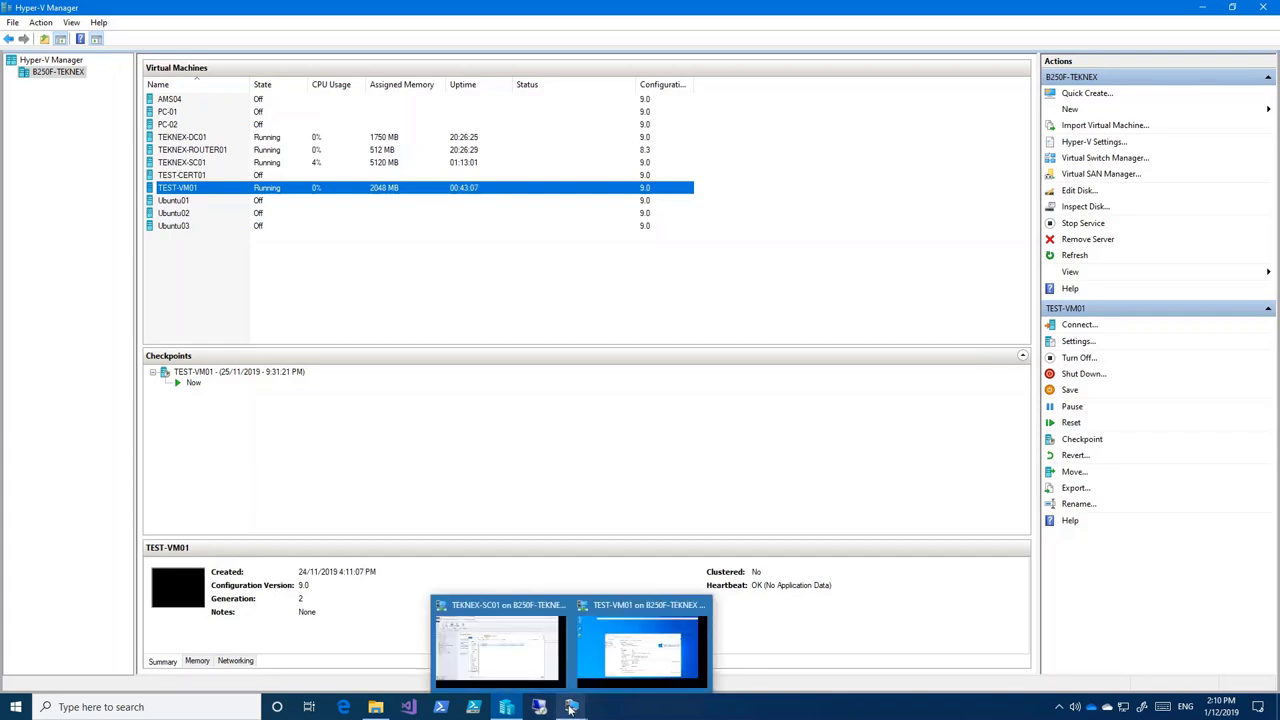
pyautogui.click(640, 648)
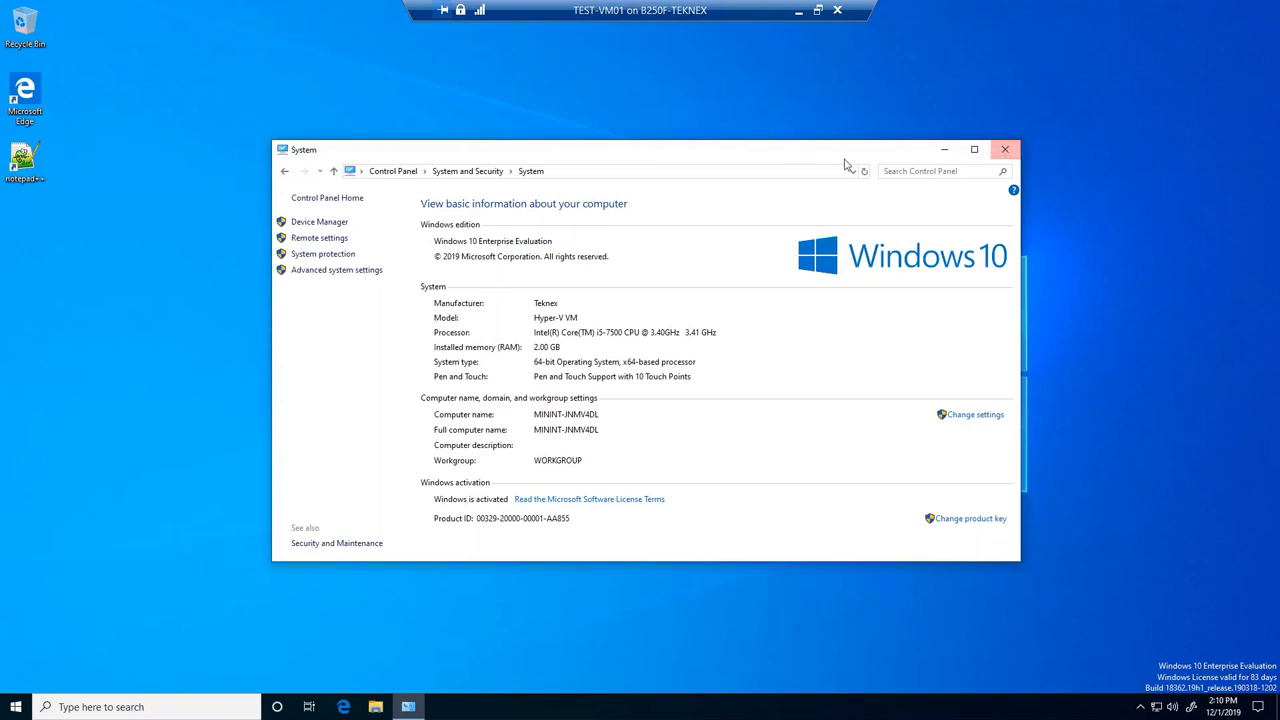
pyautogui.click(1006, 150)
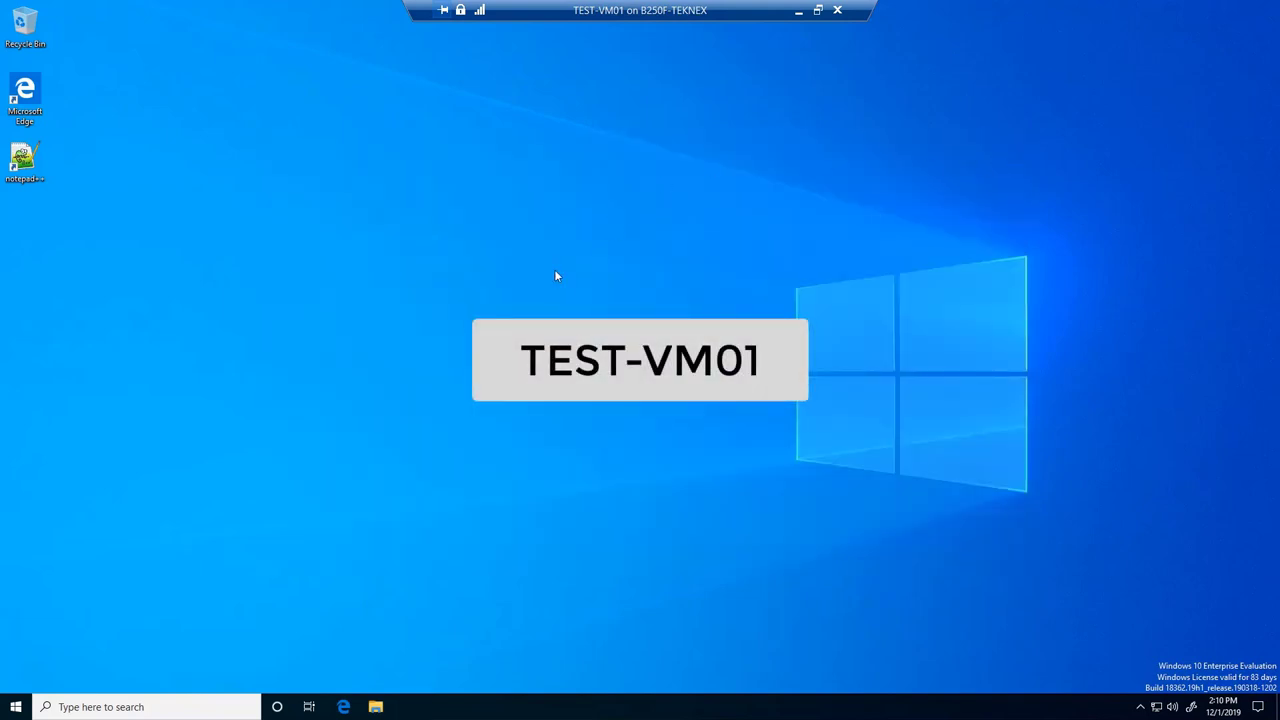
# Step: Open the Configuration Manager DVD drive (D:) from This PC in File Explorer
pyautogui.click(375, 707)
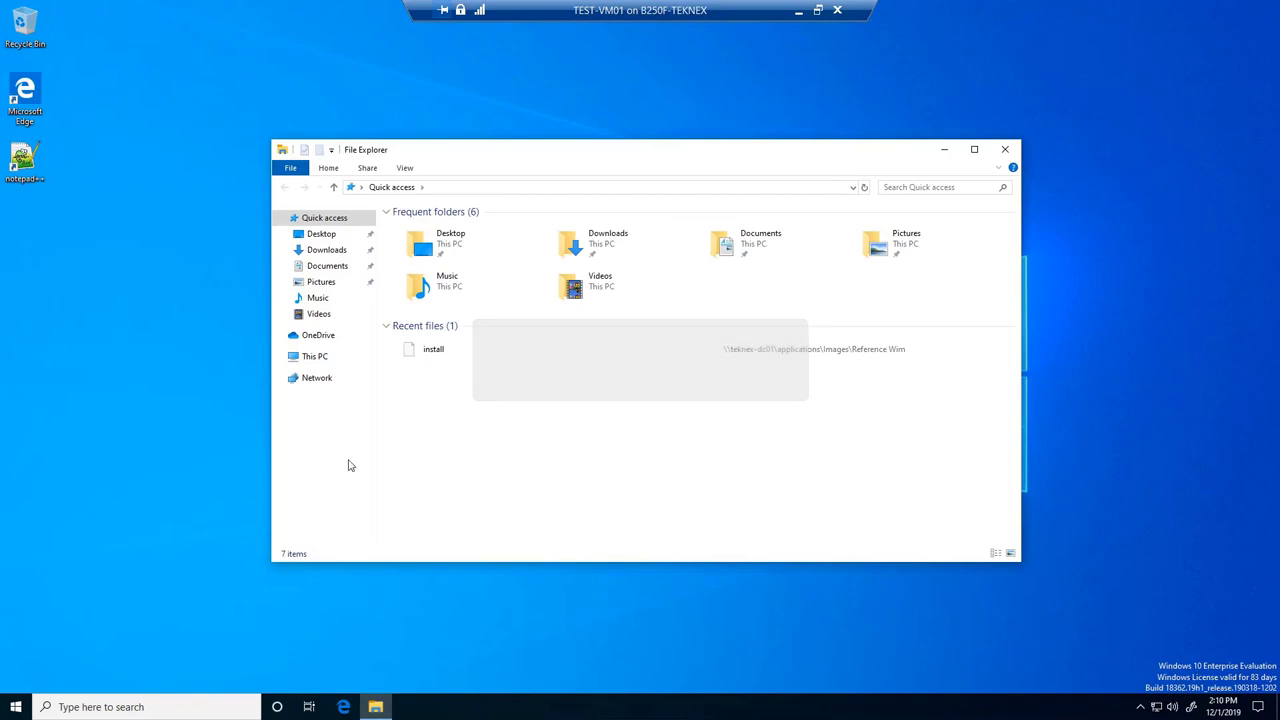
pyautogui.click(318, 362)
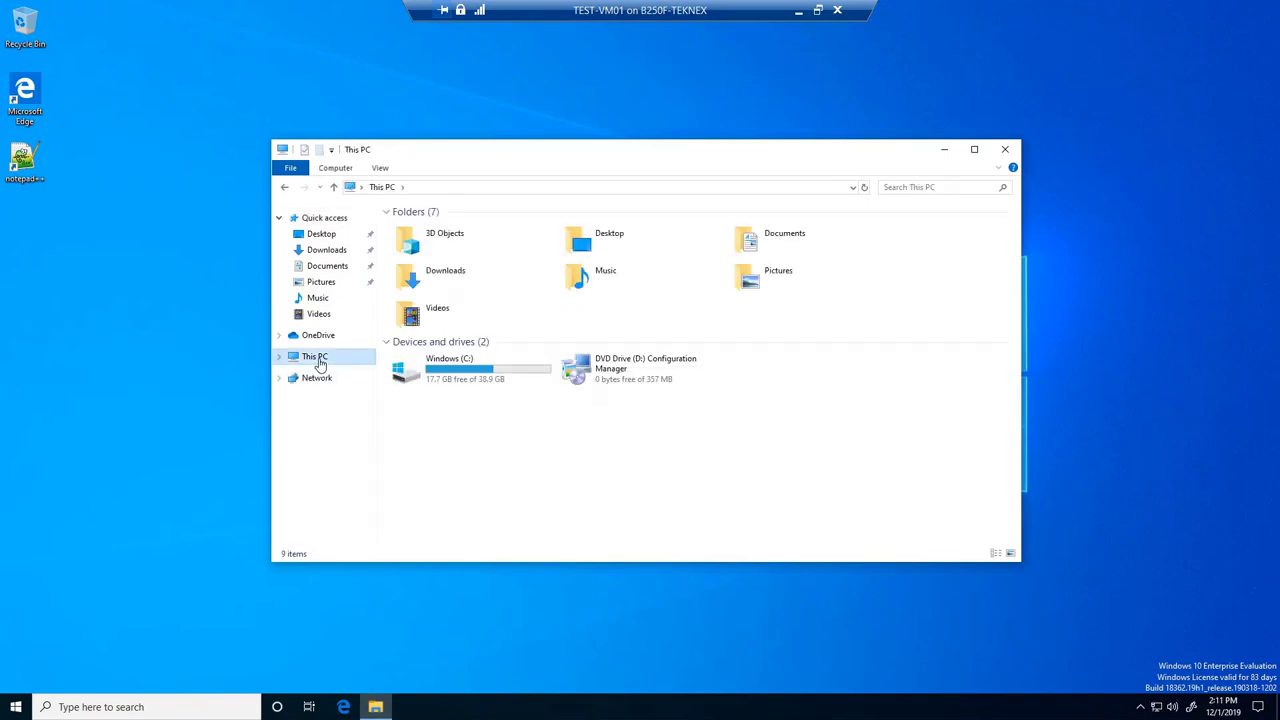
pyautogui.click(680, 374)
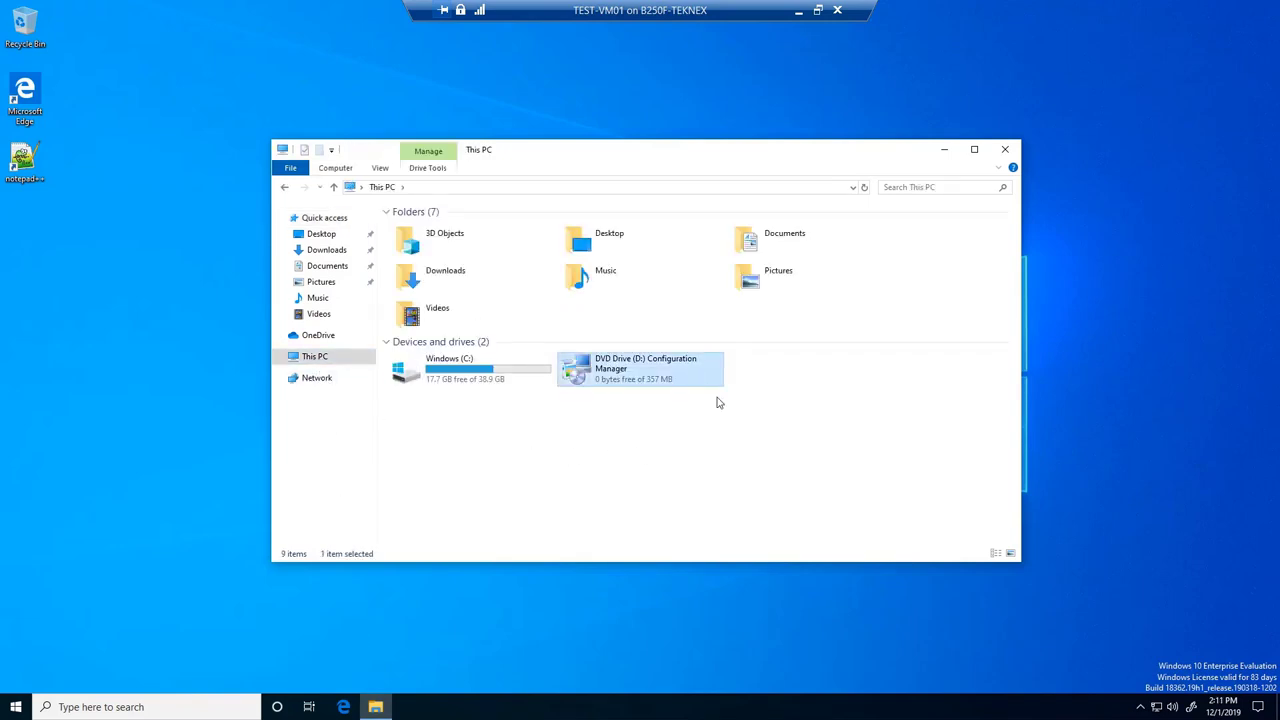
pyautogui.moveTo(659, 385)
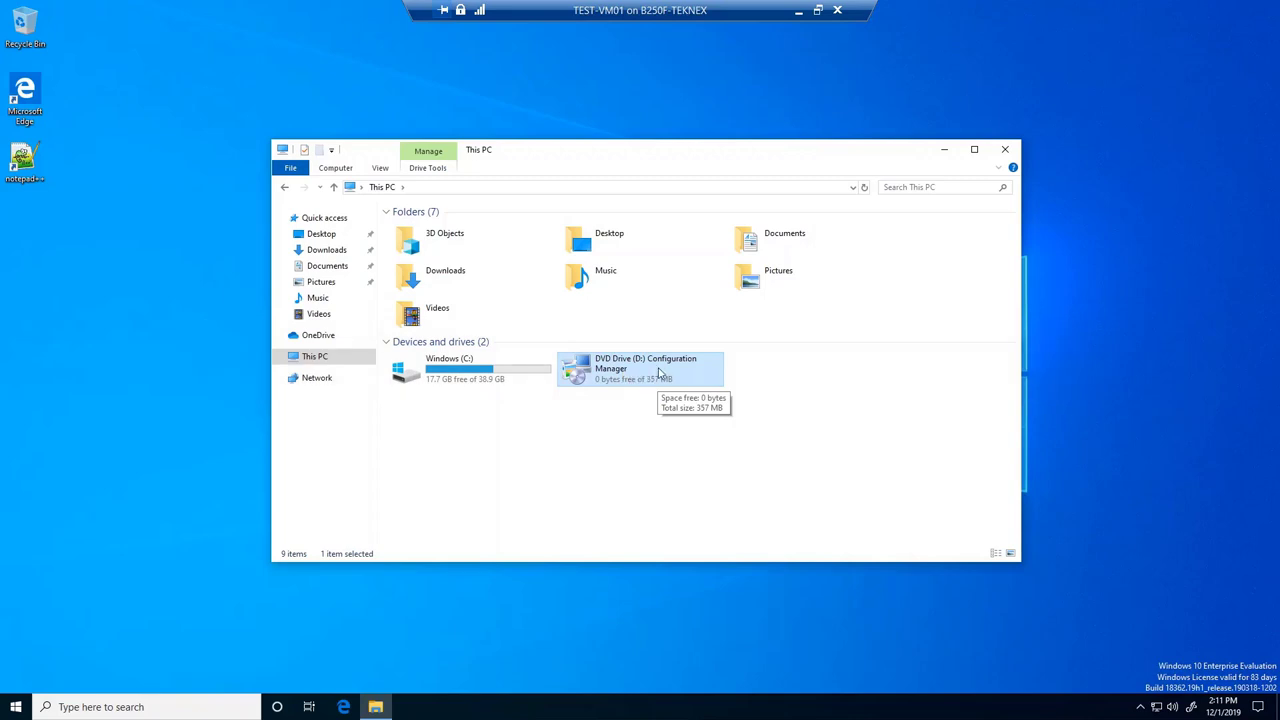
pyautogui.doubleClick(659, 373)
# Step: Open the LaunchMedia script in Notepad, examine the executable path it starts, and close it without editing
pyautogui.click(446, 257)
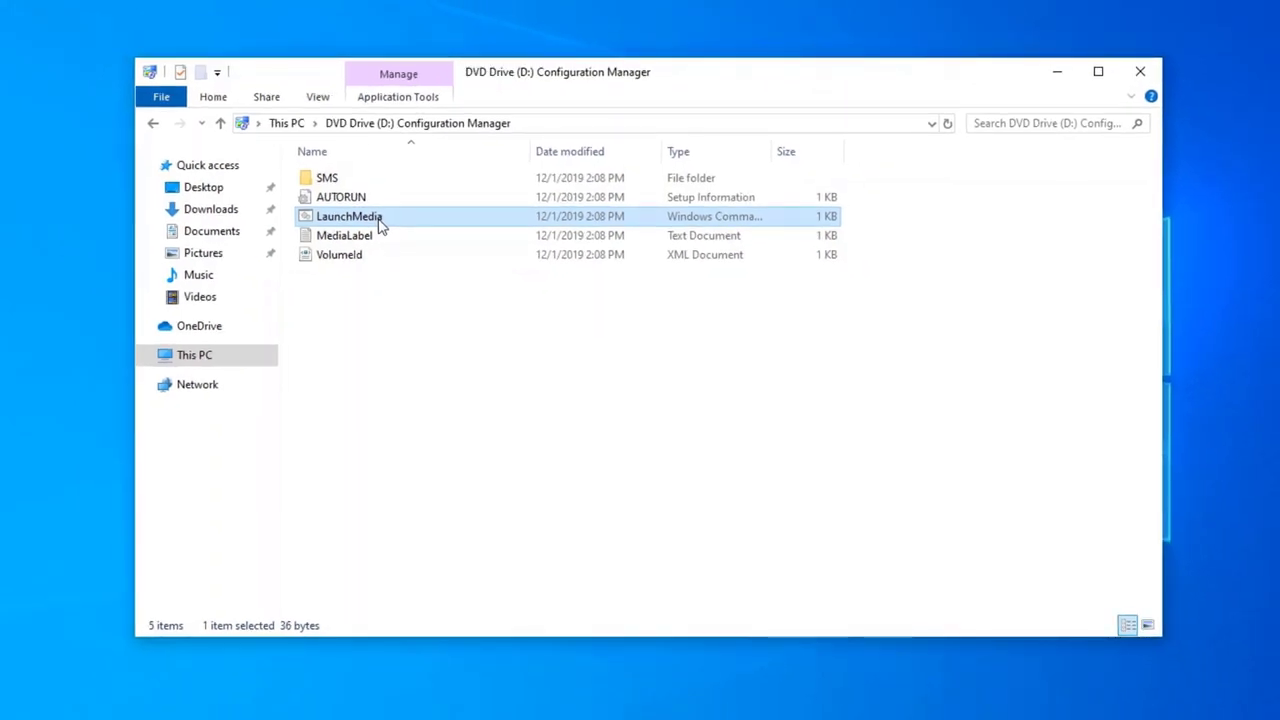
pyautogui.rightClick(380, 226)
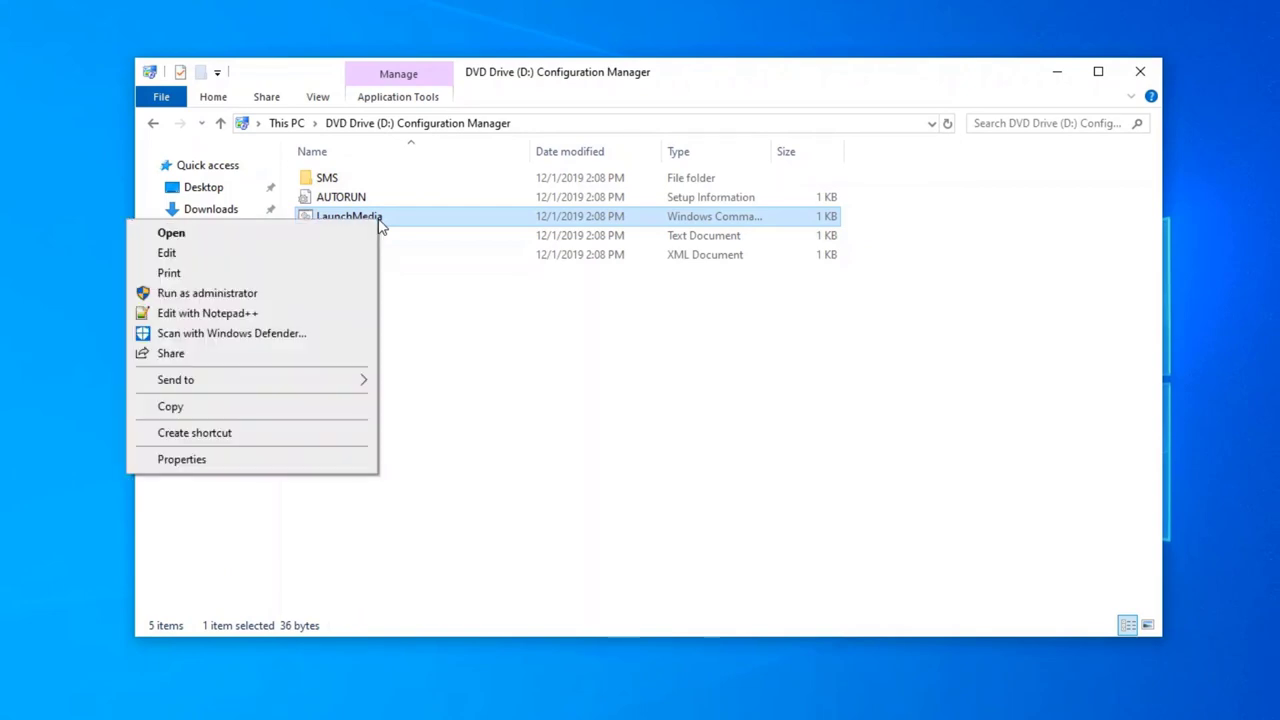
pyautogui.click(192, 253)
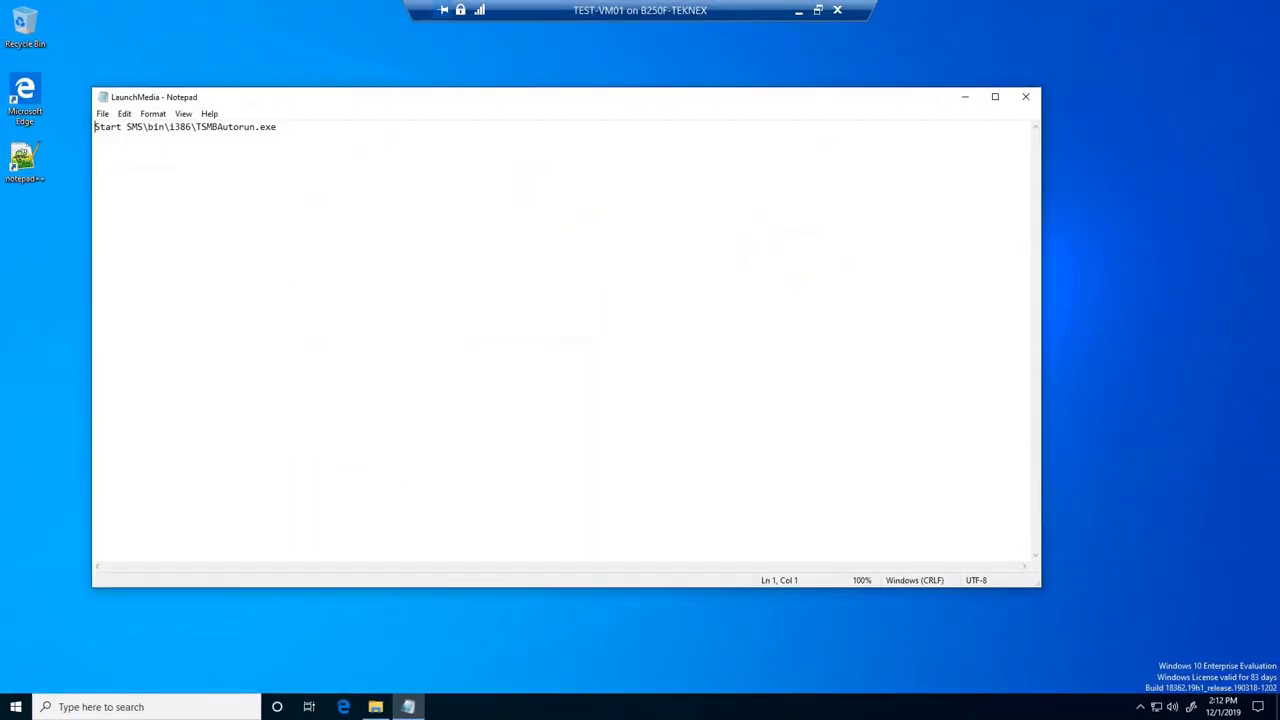
pyautogui.hotkey('ctrl', 'Right')
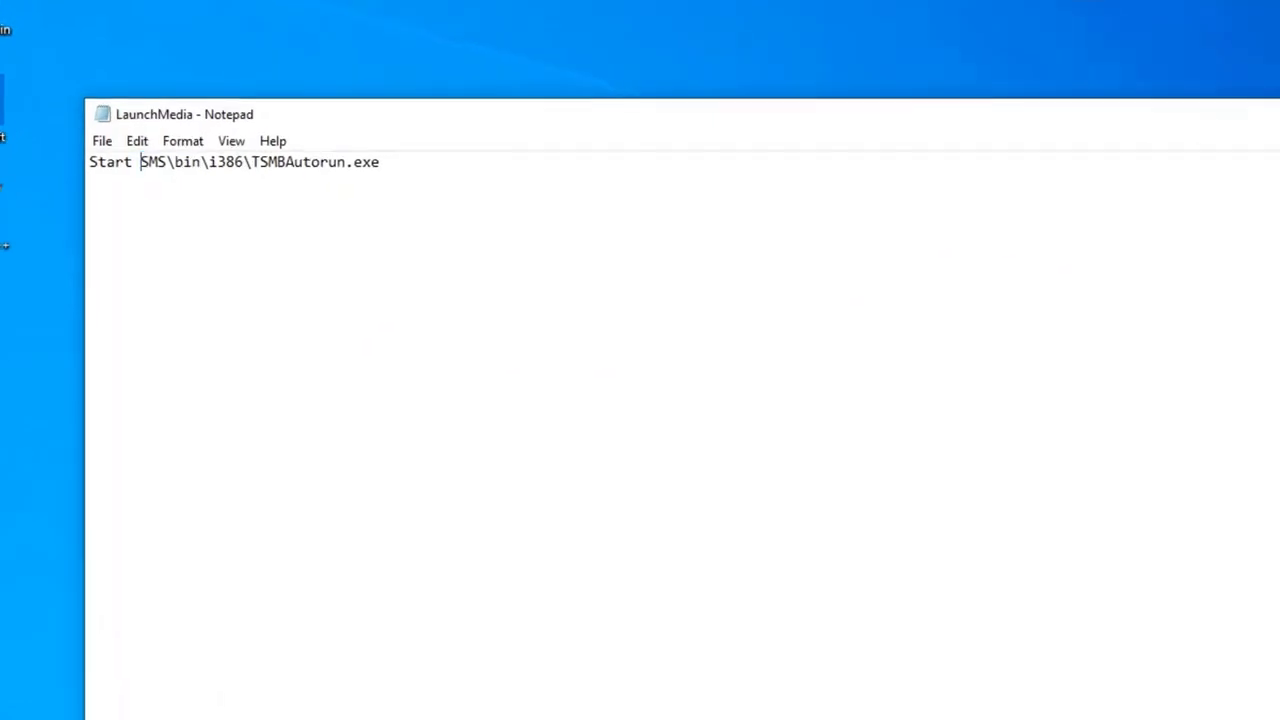
pyautogui.hotkey('shift', 'Down')
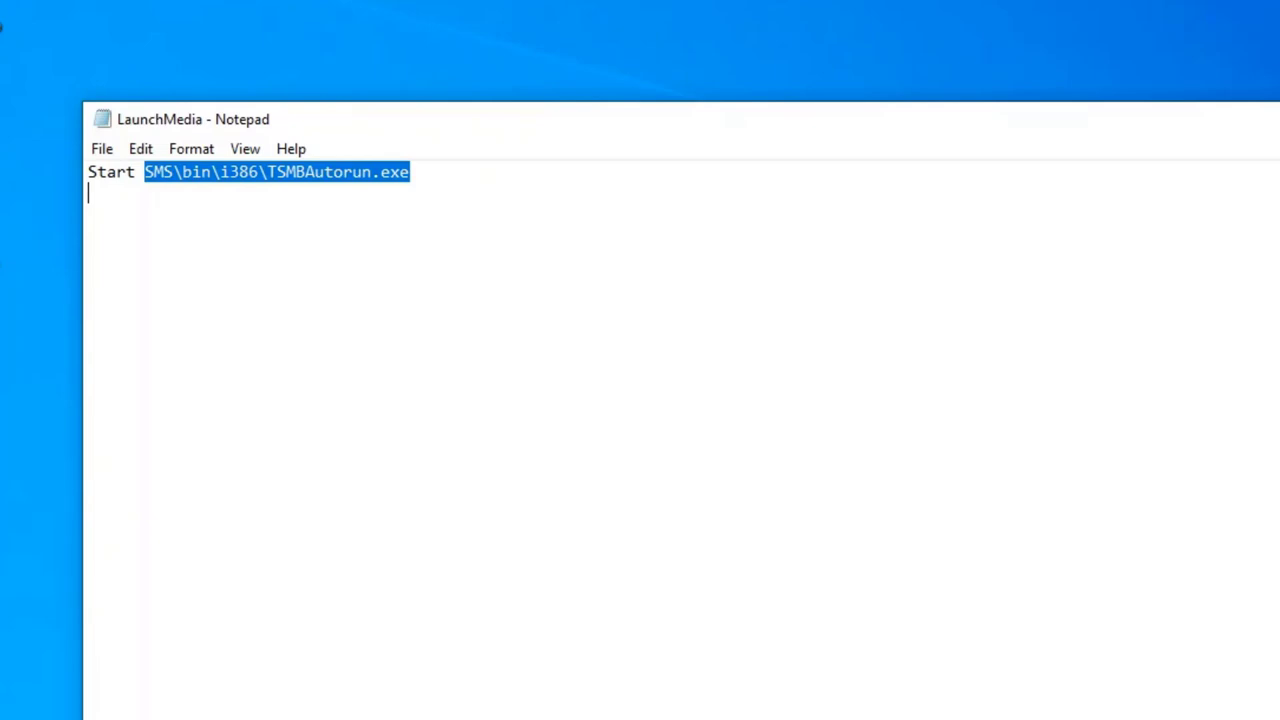
pyautogui.press('Left')
pyautogui.hotkey('shift', 'Left')
pyautogui.hotkey('shift', 'Left')
pyautogui.hotkey('shift', 'Left')
pyautogui.hotkey('shift', 'Left')
pyautogui.hotkey('shift', 'Left')
pyautogui.hotkey('shift', 'Left')
pyautogui.hotkey('shift', 'Left')
pyautogui.hotkey('shift', 'Left')
pyautogui.hotkey('shift', 'Left')
pyautogui.hotkey('shift', 'Left')
pyautogui.hotkey('shift', 'Left')
pyautogui.hotkey('shift', 'Left')
pyautogui.hotkey('shift', 'Left')
pyautogui.hotkey('shift', 'Left')
pyautogui.hotkey('shift', 'Left')
pyautogui.hotkey('shift', 'Left')
pyautogui.hotkey('shift', 'Left')
pyautogui.hotkey('shift', 'Left')
pyautogui.hotkey('shift', 'Left')
pyautogui.hotkey('shift', 'Left')
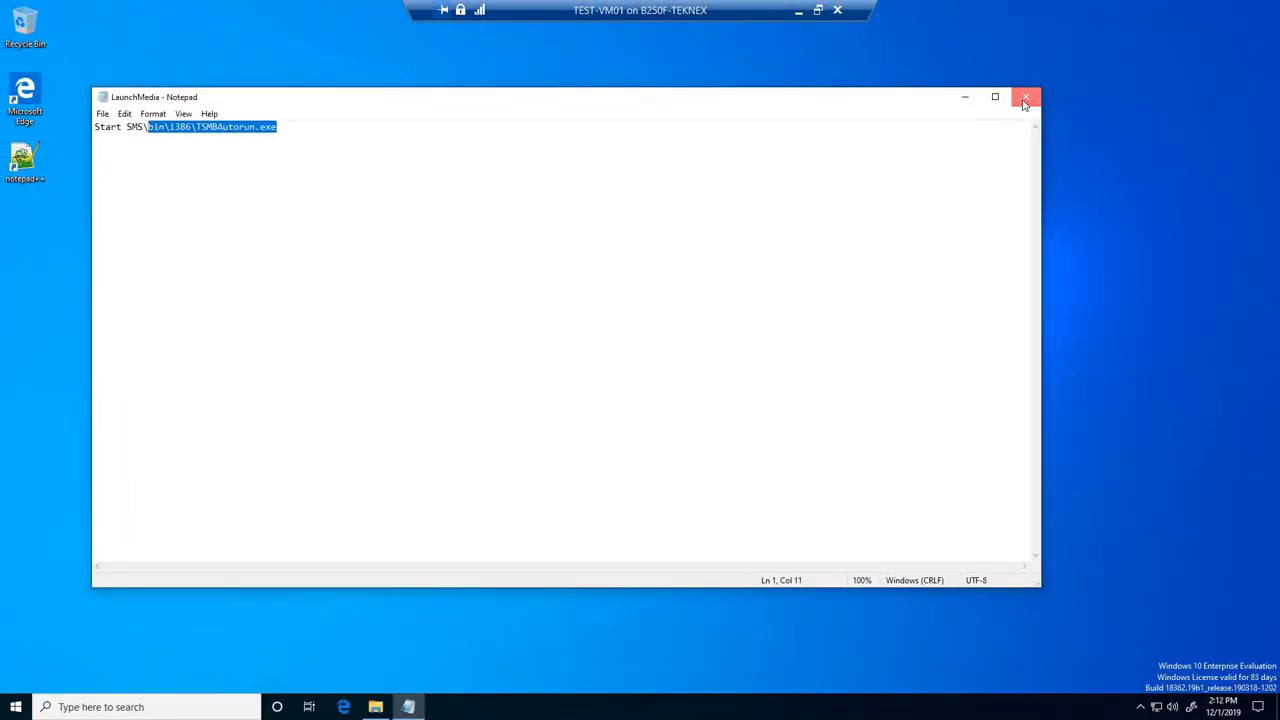
pyautogui.click(1020, 103)
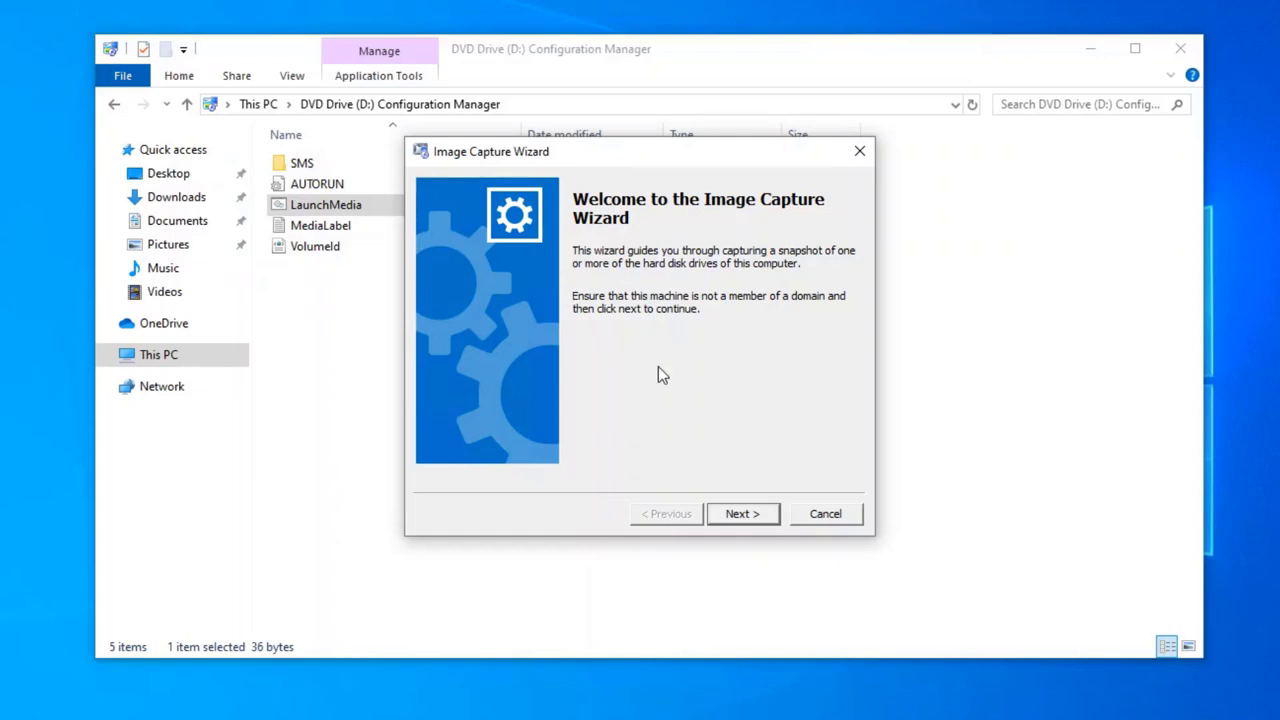
# Step: Continue the Image Capture Wizard to the image destination and browse to the network share \\teknex-dc01\applications
pyautogui.click(738, 514)
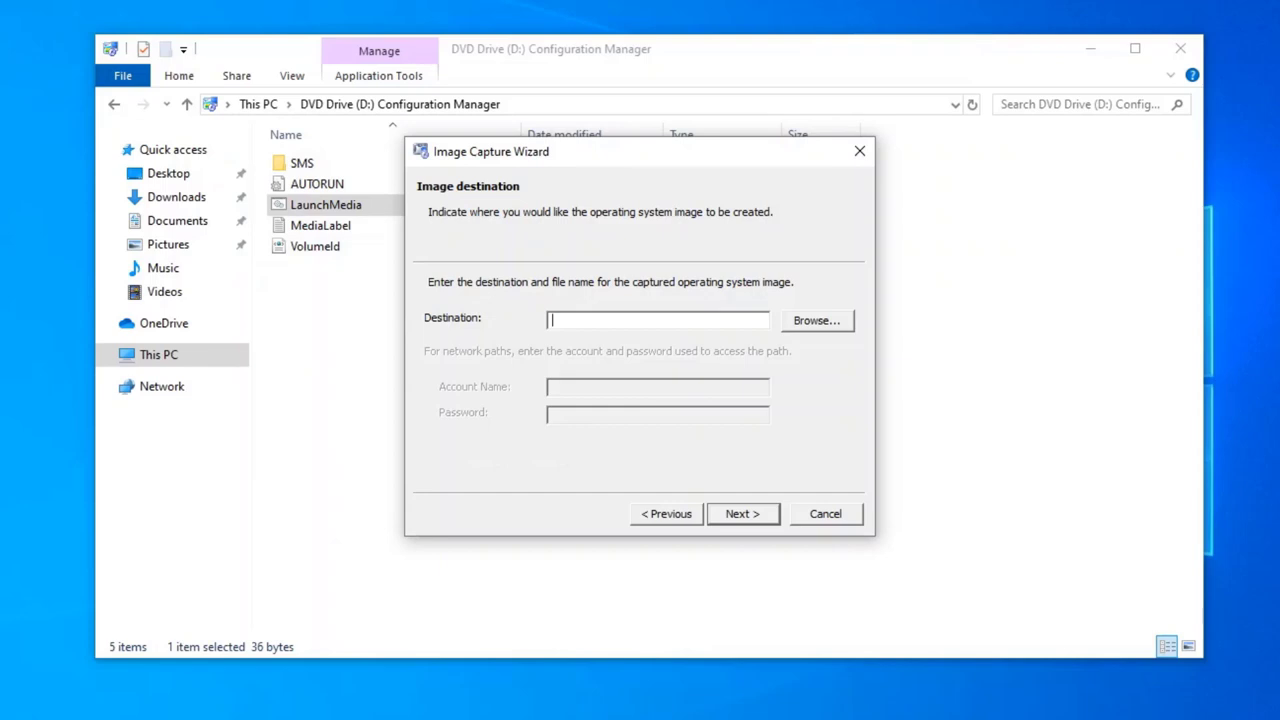
pyautogui.click(836, 324)
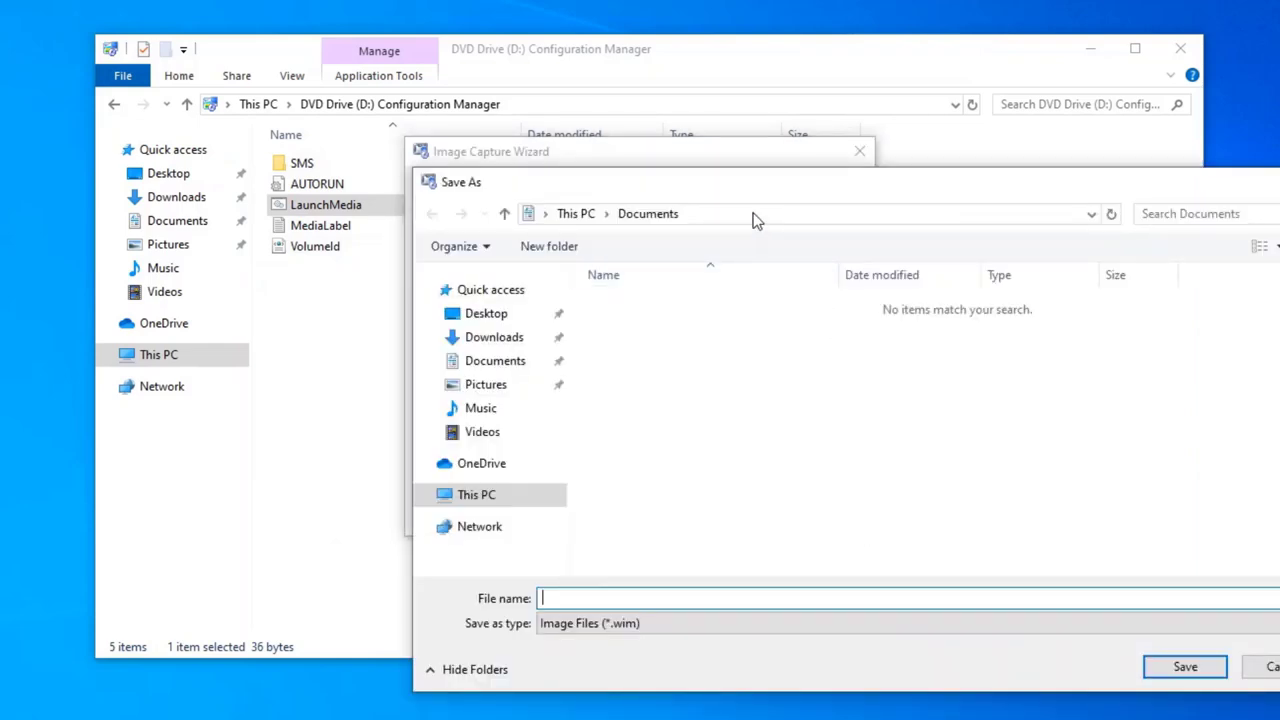
pyautogui.click(757, 214)
pyautogui.write('\\\\teknex-dc01\\applications')
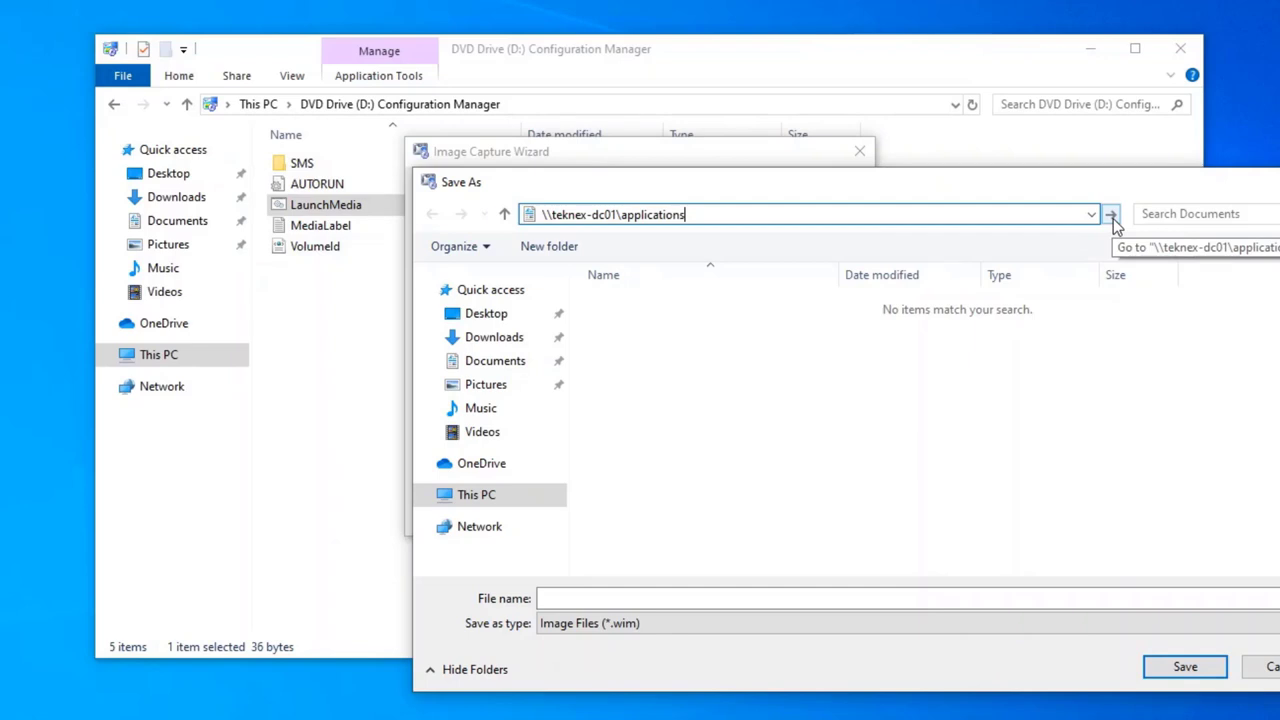
pyautogui.click(1113, 217)
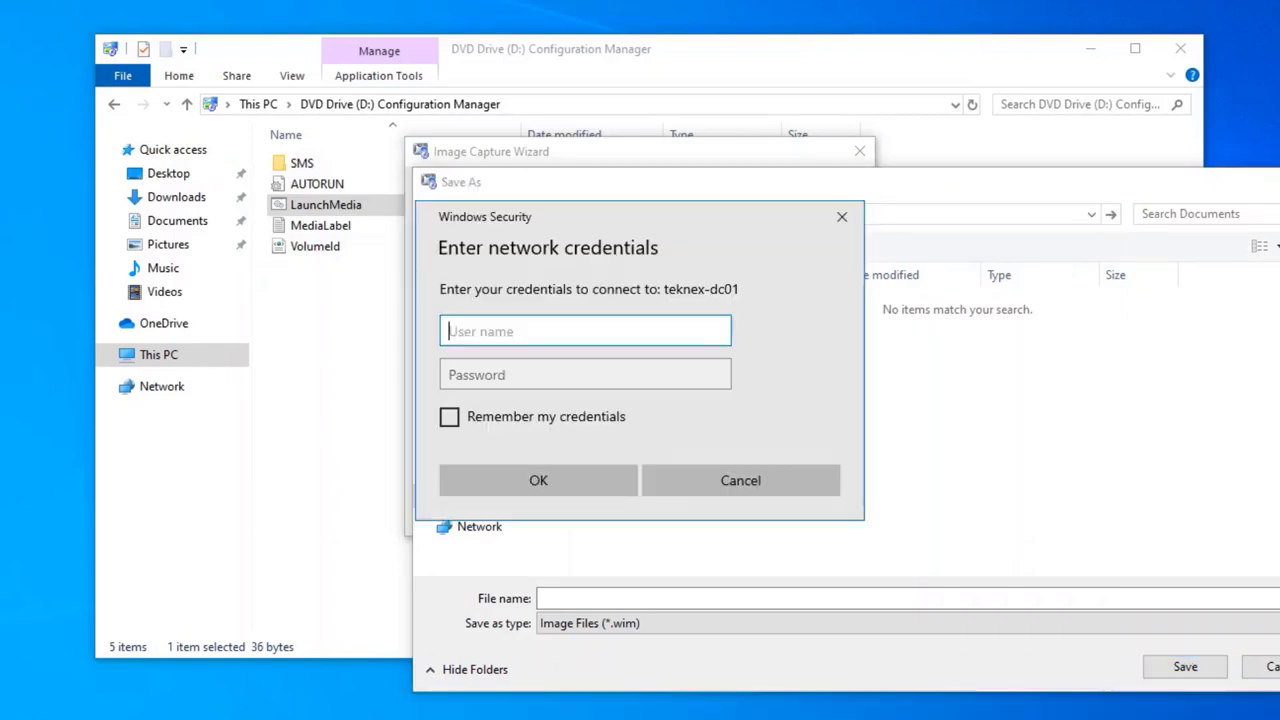
# Step: Sign in to teknex-dc01 as teknex\sccm with the account password and have the credentials remembered
pyautogui.write('te')
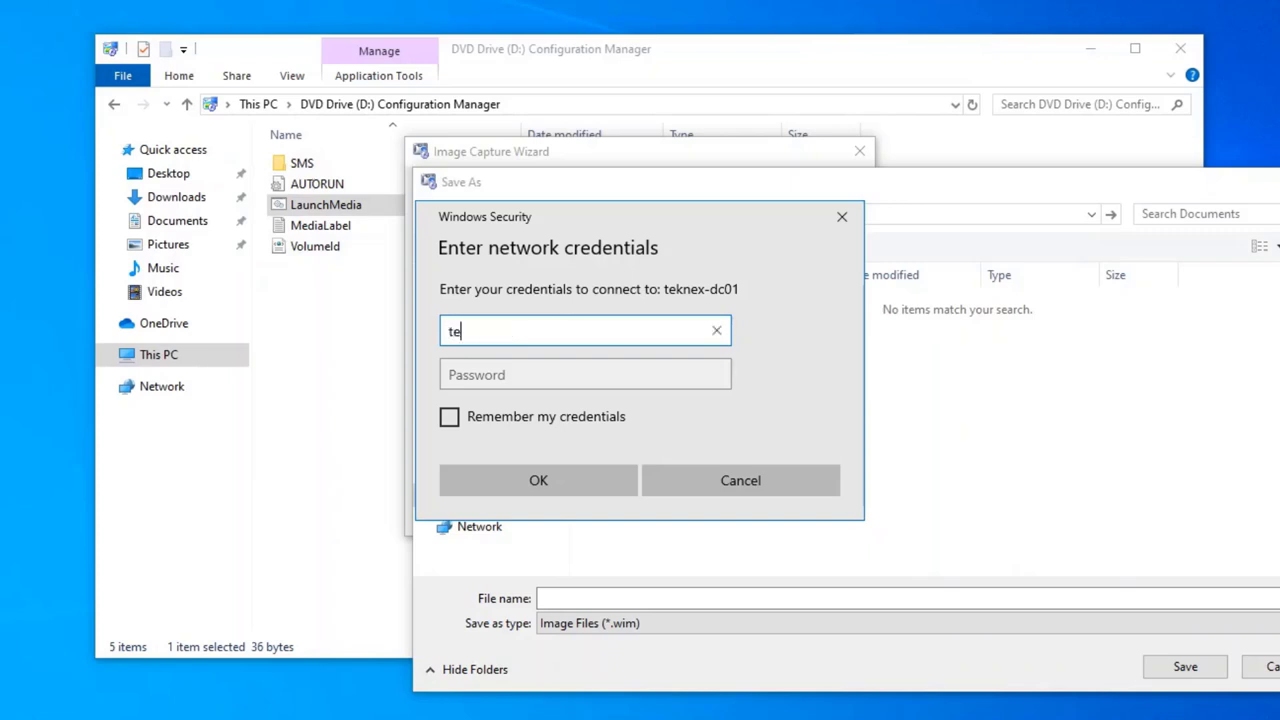
pyautogui.write('knex\\sccm')
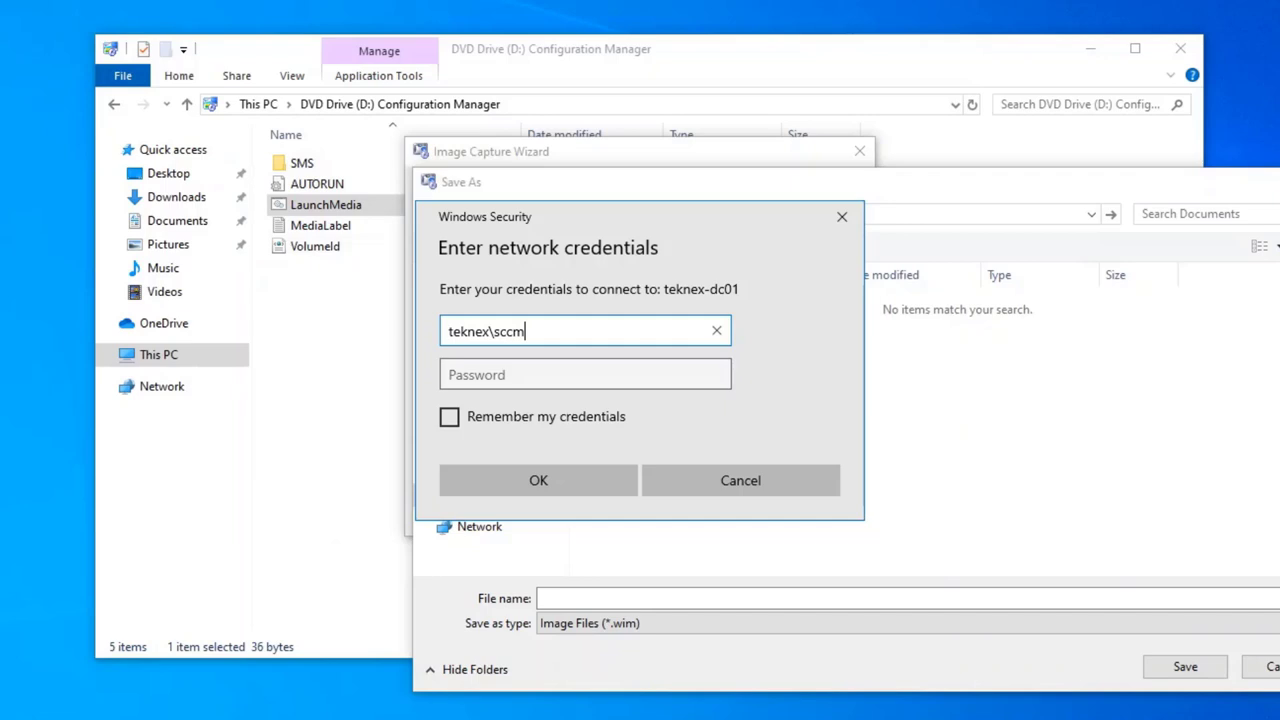
pyautogui.press('Tab')
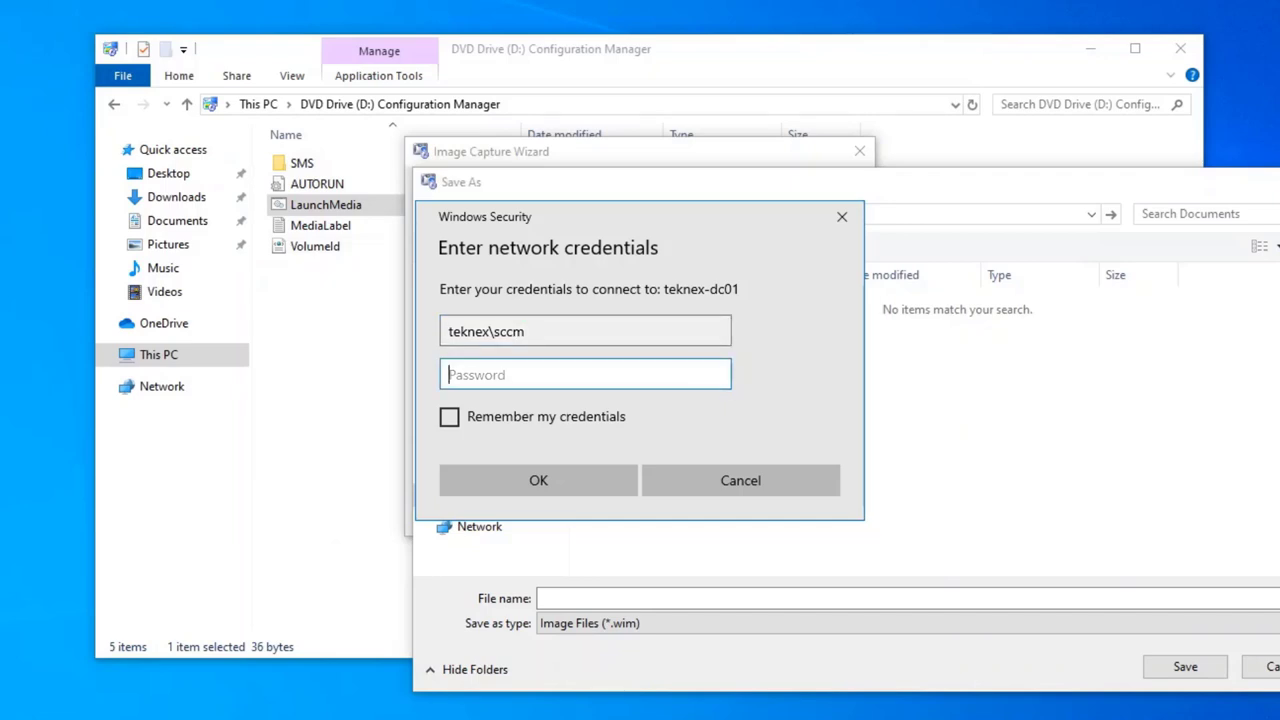
pyautogui.hotkey('ctrl', 'v')
pyautogui.click(534, 422)
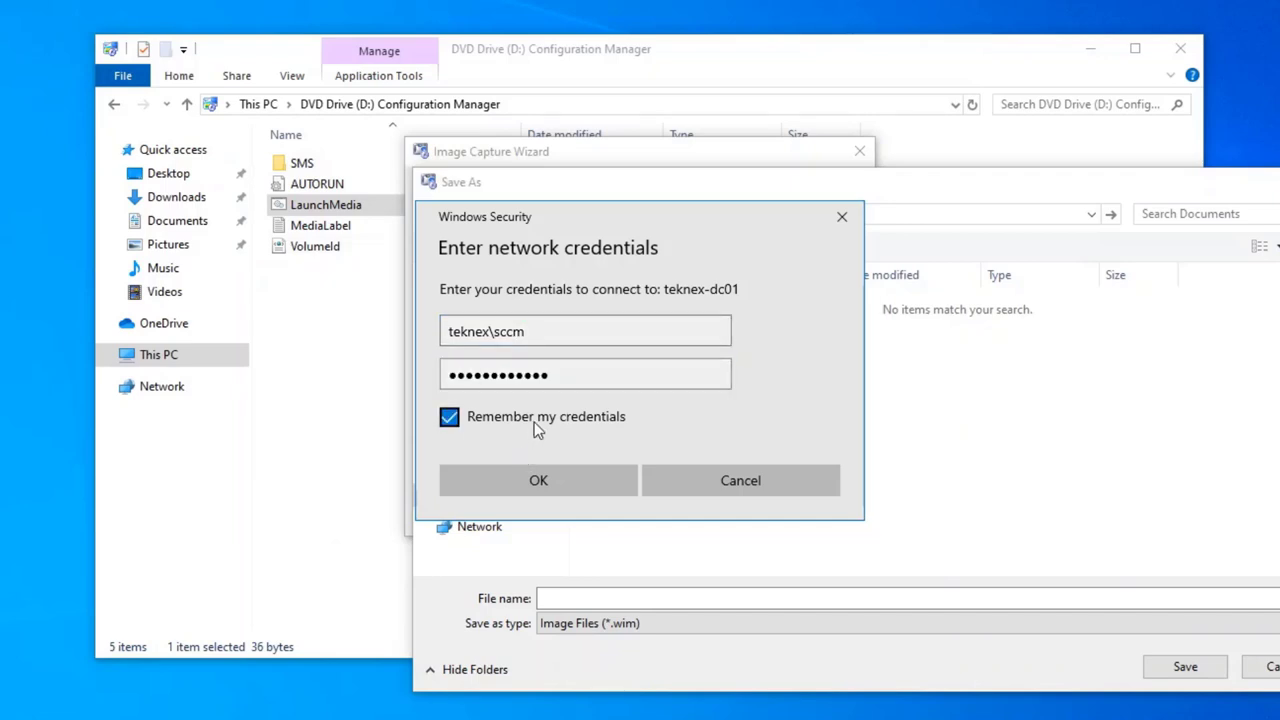
pyautogui.click(558, 476)
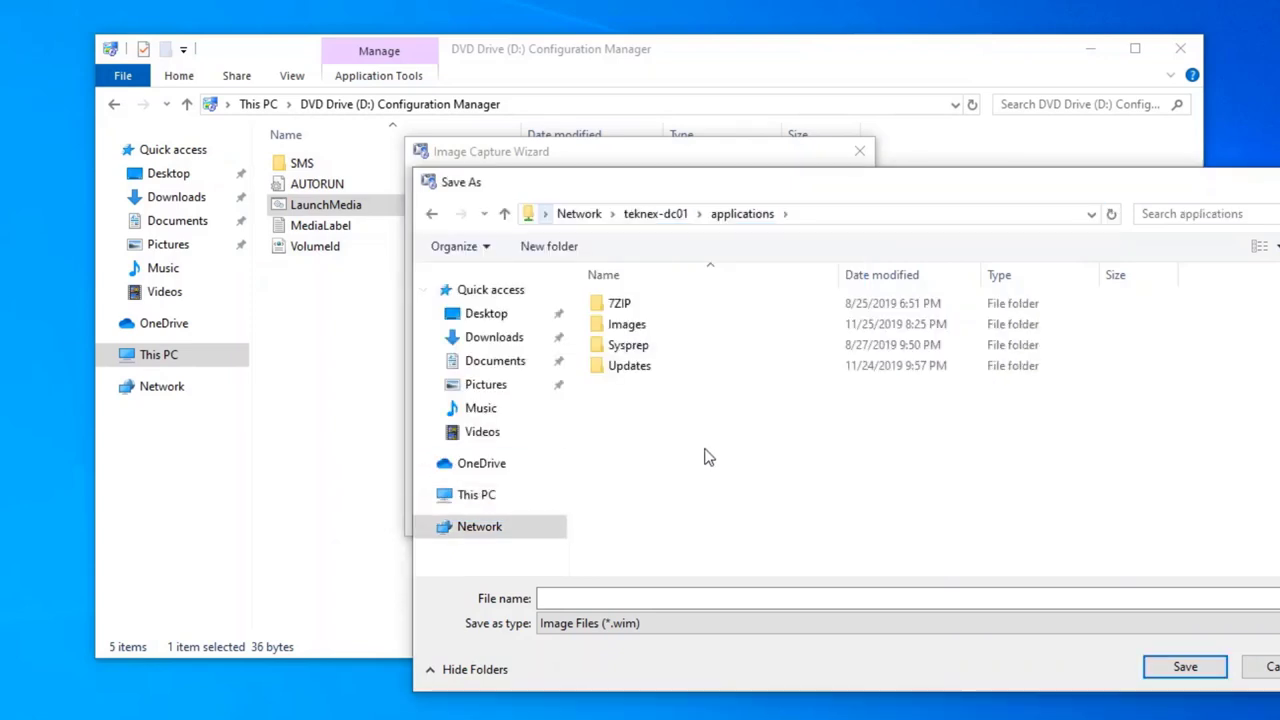
# Step: Set the capture destination to a WIM file named install02 in the share's Images\Reference Wim folder
pyautogui.doubleClick(673, 324)
pyautogui.doubleClick(680, 328)
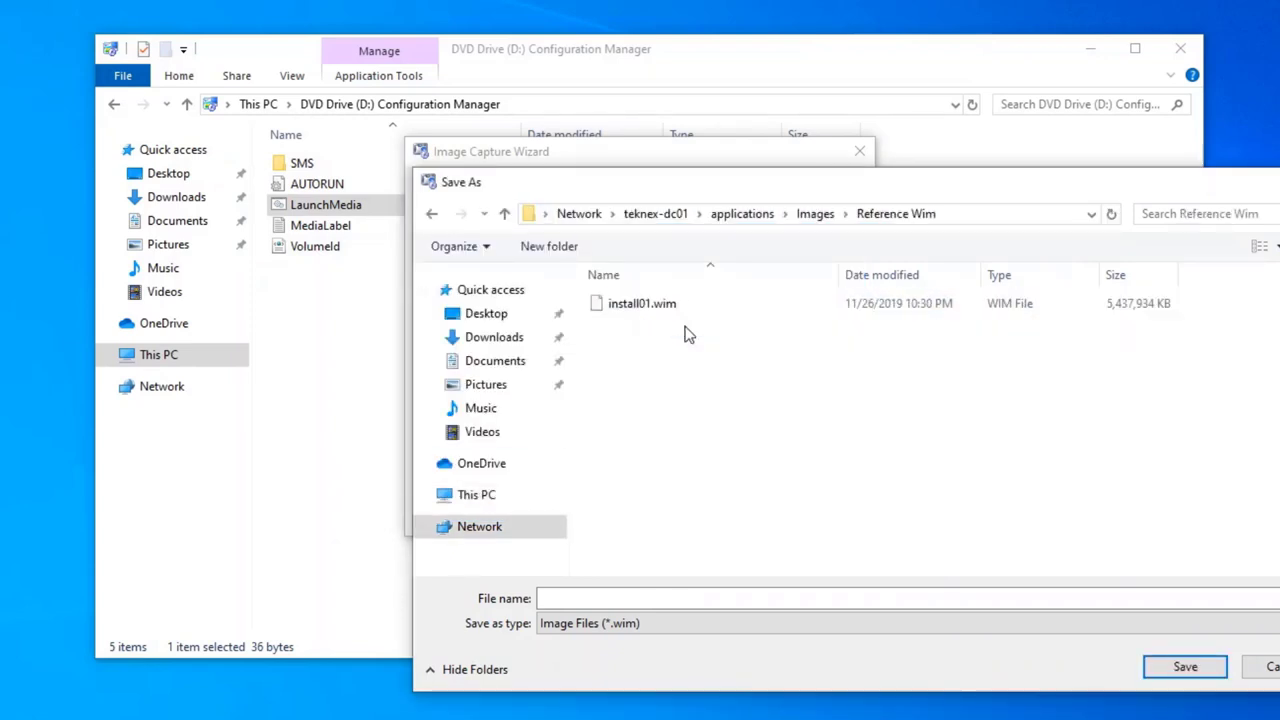
pyautogui.click(622, 598)
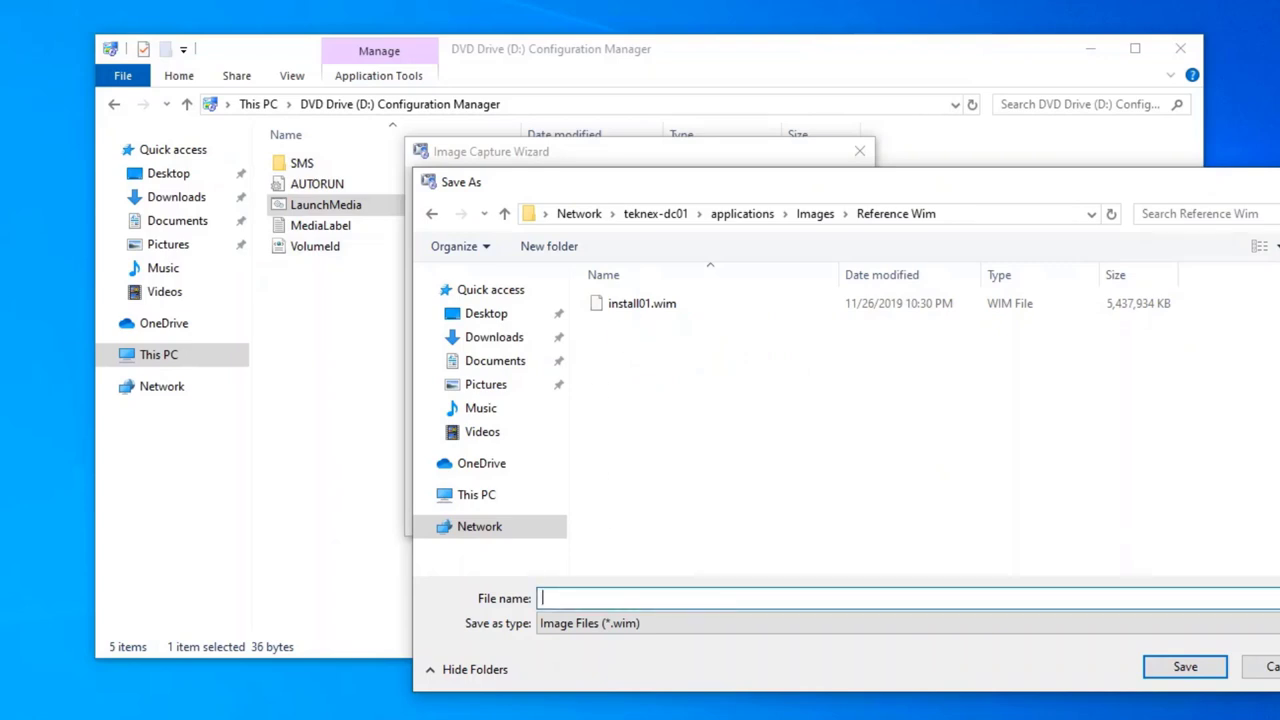
pyautogui.write('install02')
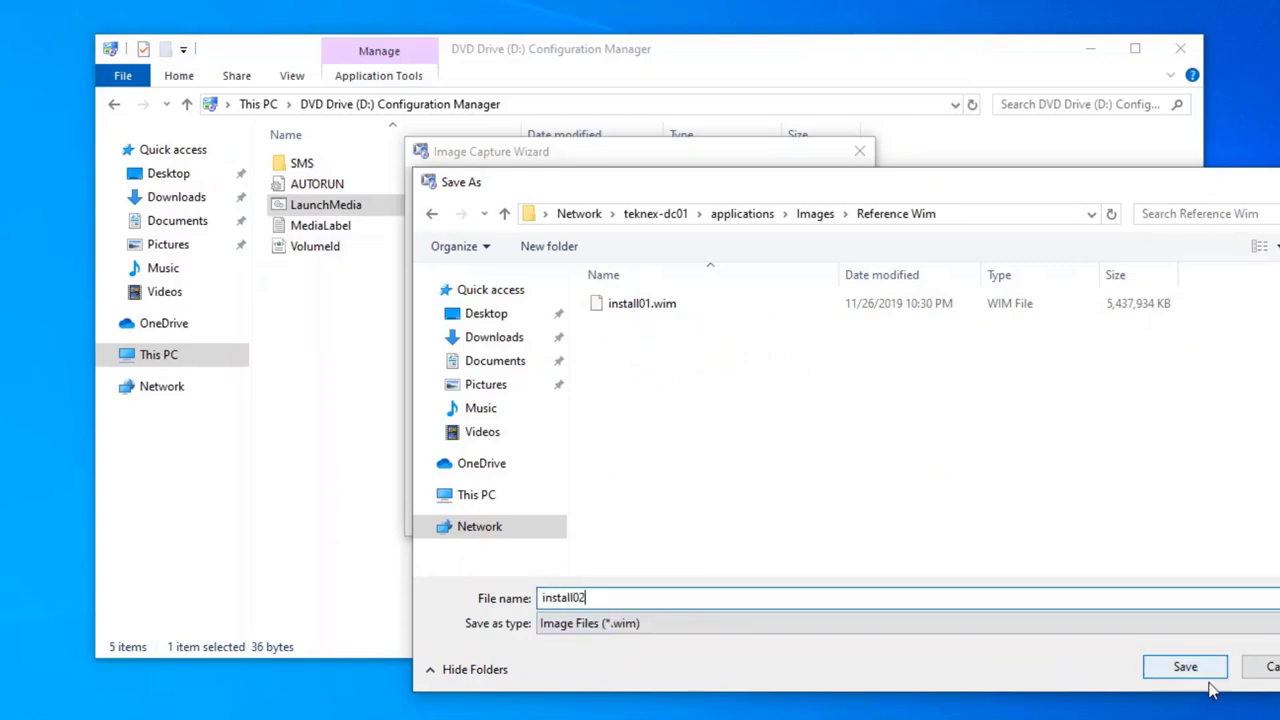
pyautogui.click(1200, 668)
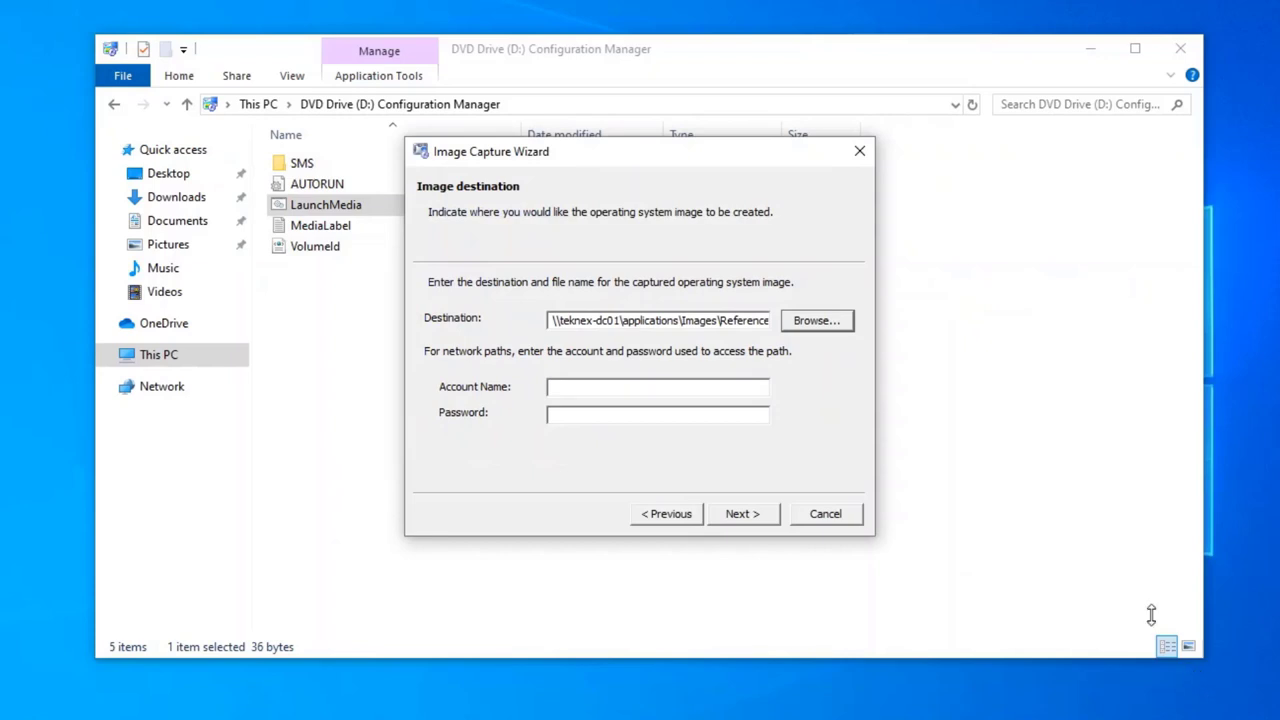
# Step: Enter the network path account teknex\sccm and its password, and continue to the image information
pyautogui.click(552, 387)
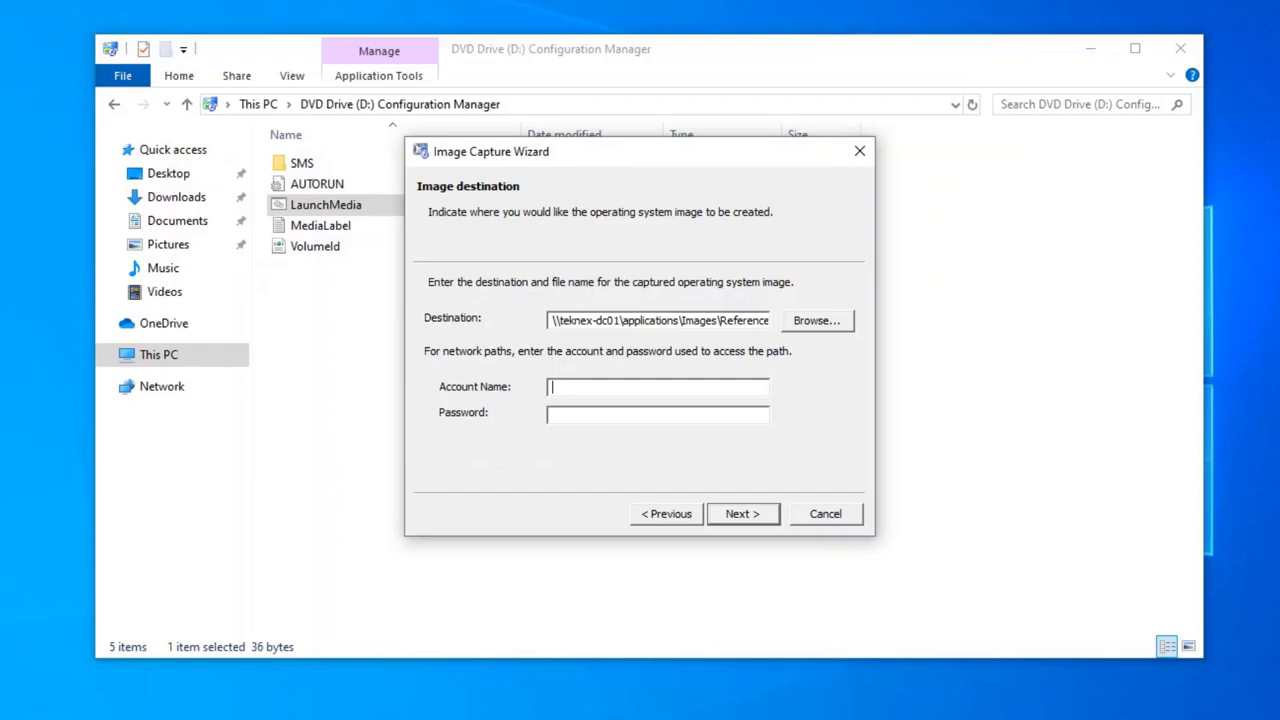
pyautogui.write('teknex\\sccm')
pyautogui.click(586, 414)
pyautogui.write('************')
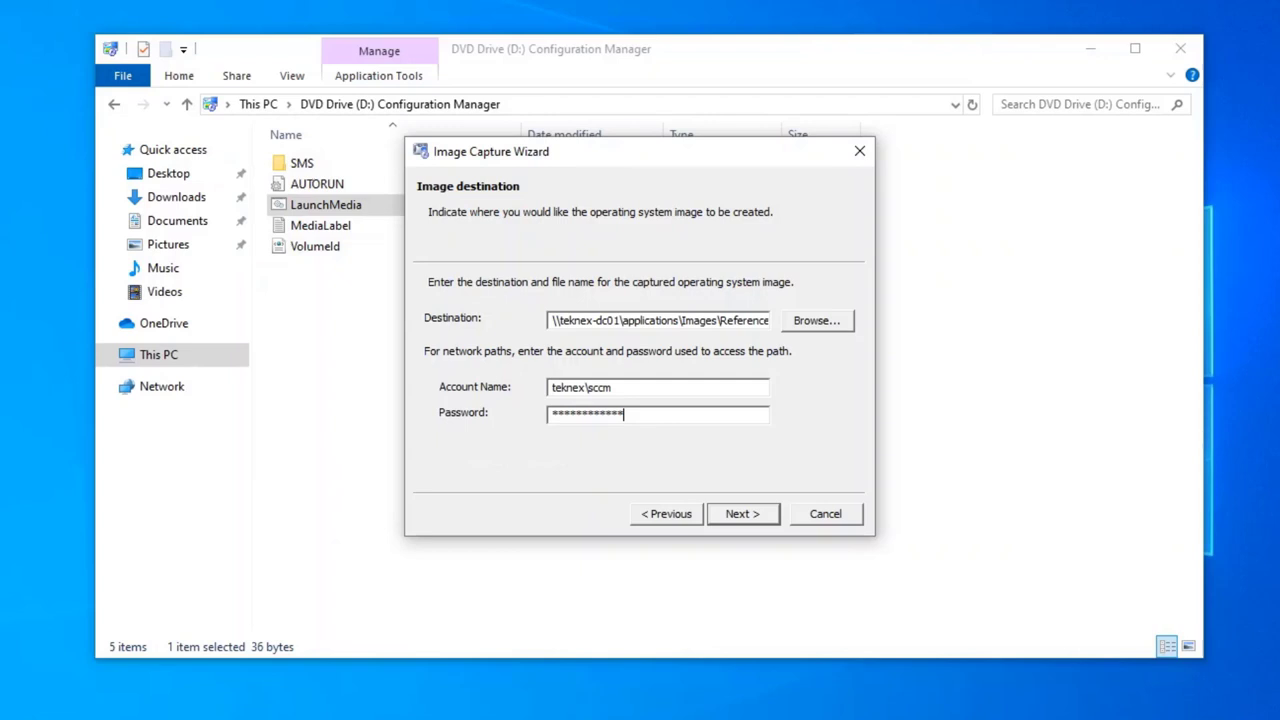
pyautogui.click(764, 518)
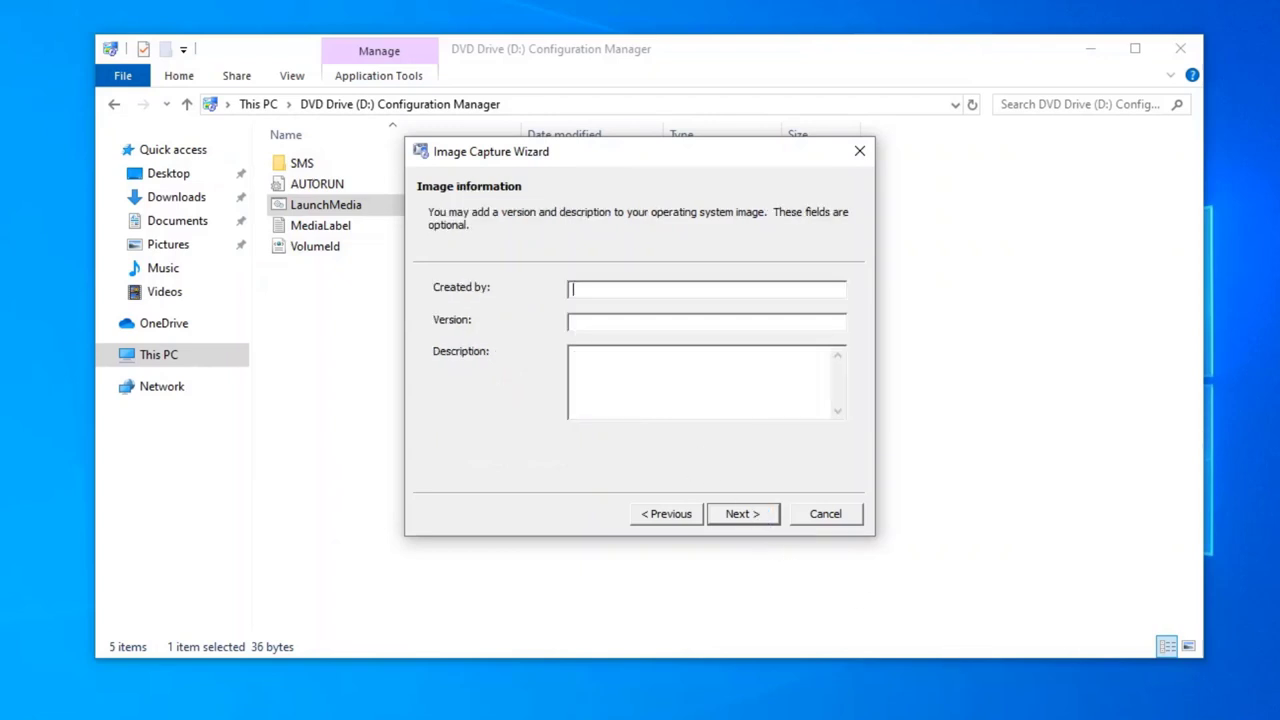
# Step: Enter Teknex as the image creator and 1.0 as the version, leave the description blank, and start the capture
pyautogui.write('Teknex')
pyautogui.press('Tab')
pyautogui.write('1.0')
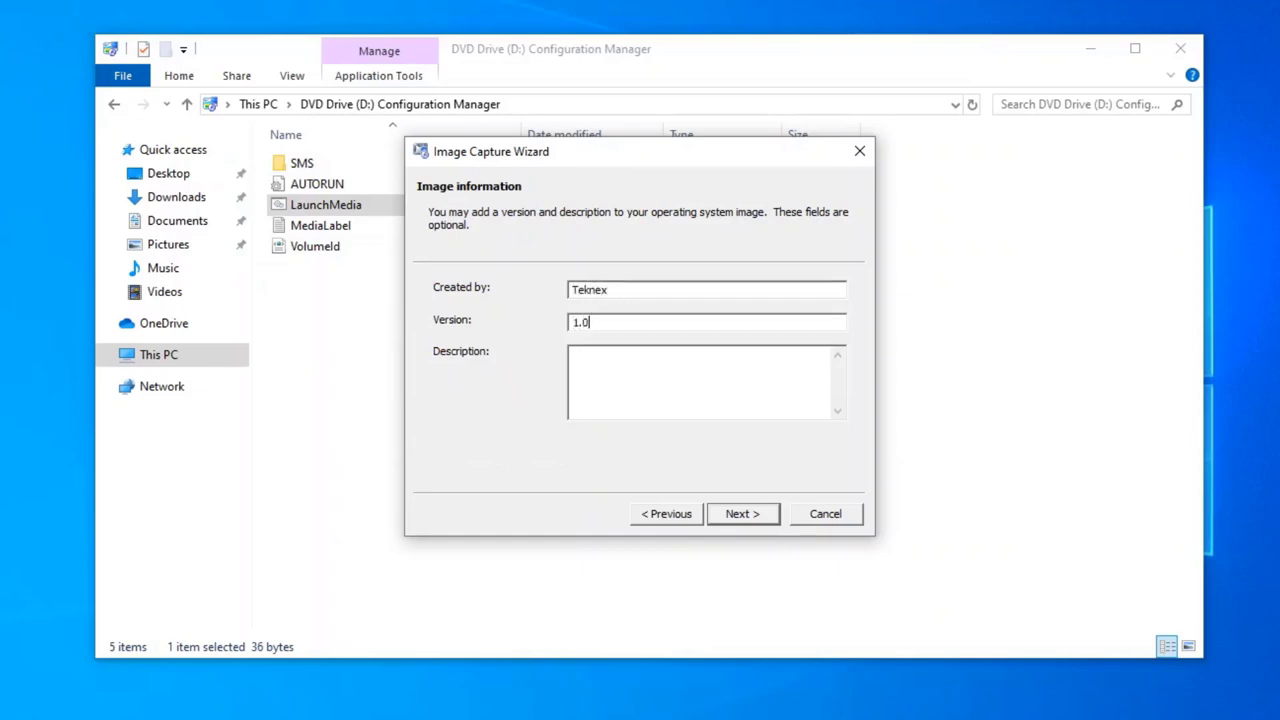
pyautogui.press('Tab')
pyautogui.click(749, 519)
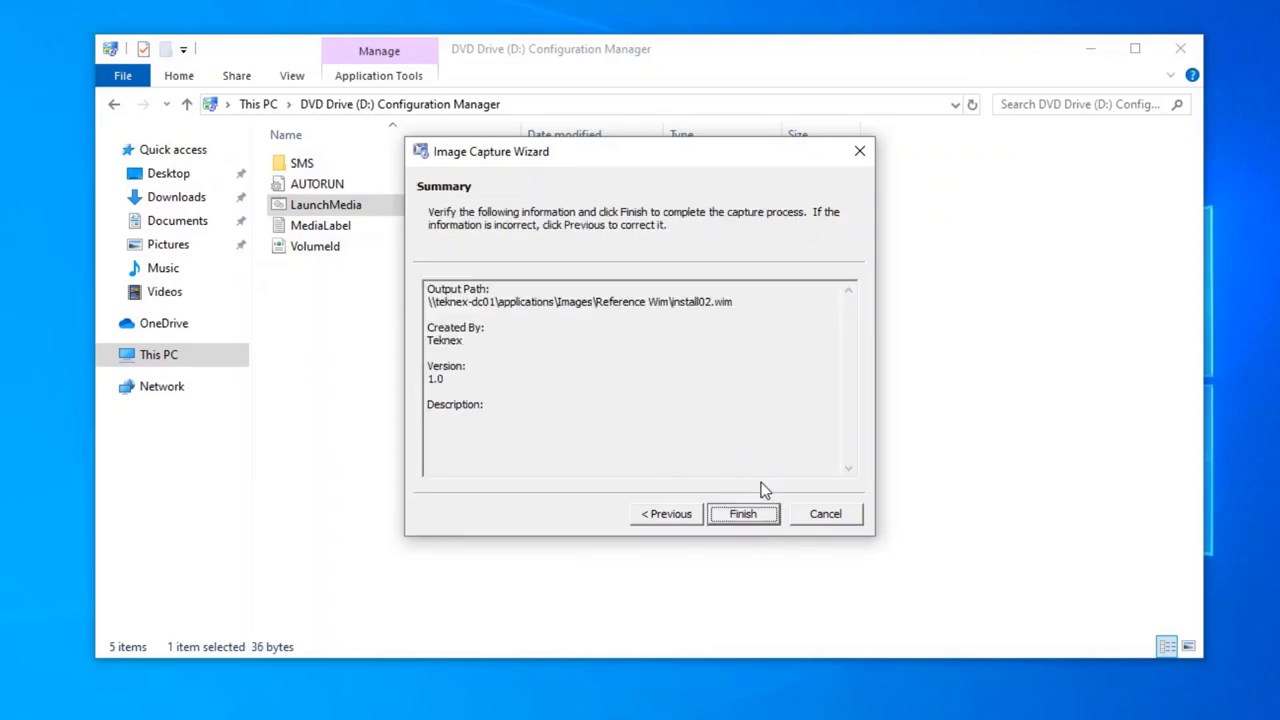
pyautogui.click(743, 514)
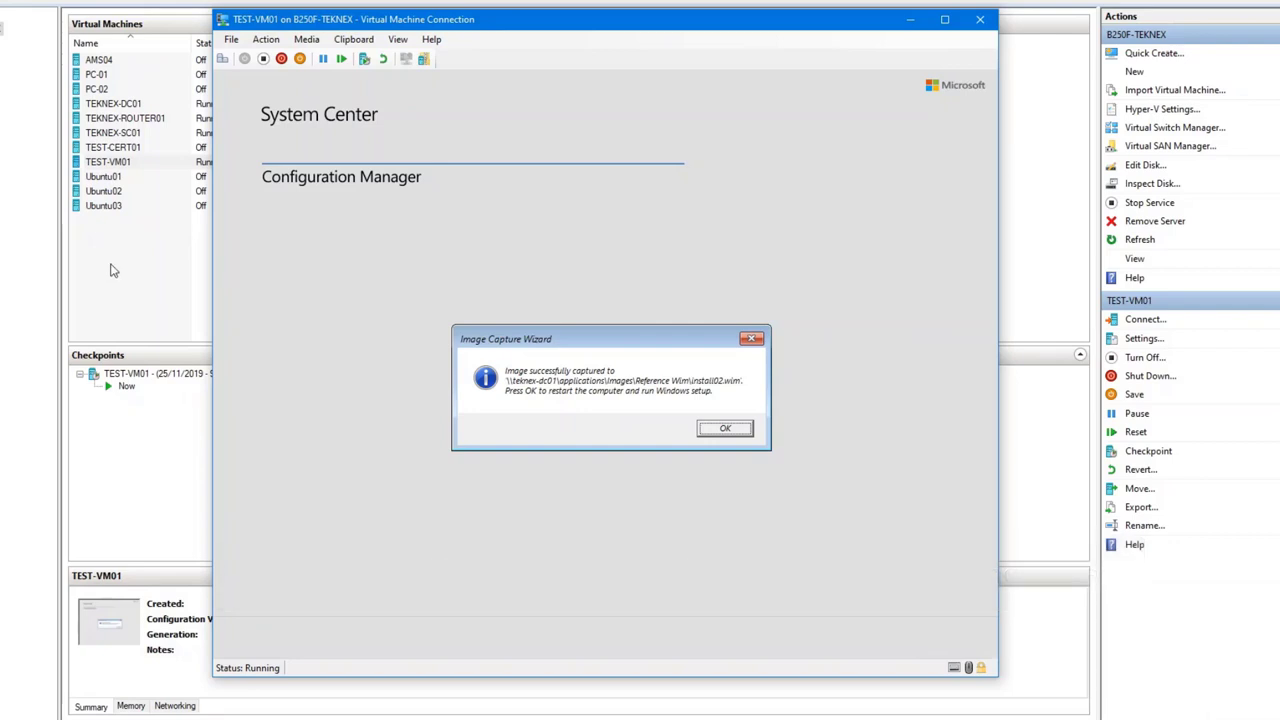
# Step: Acknowledge the completed capture, turn off TEST-VM01 as it restarts, and minimize its connection window
pyautogui.click(714, 429)
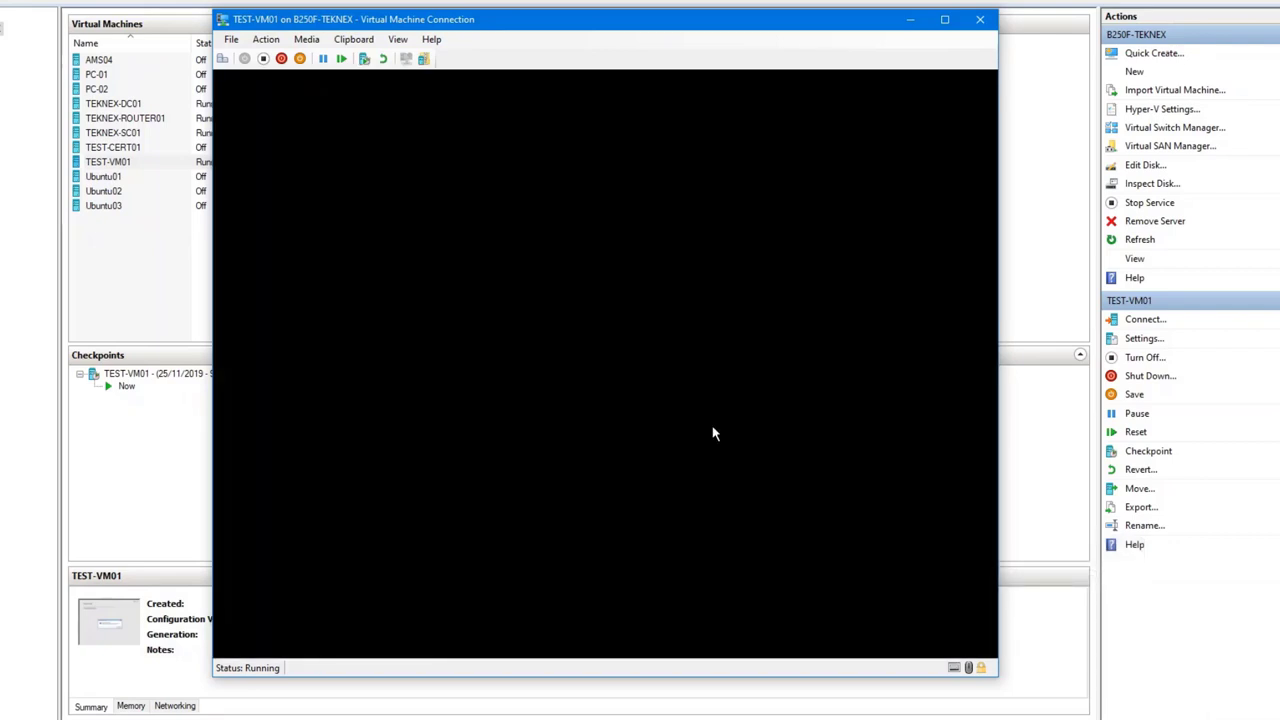
pyautogui.click(264, 59)
pyautogui.click(626, 372)
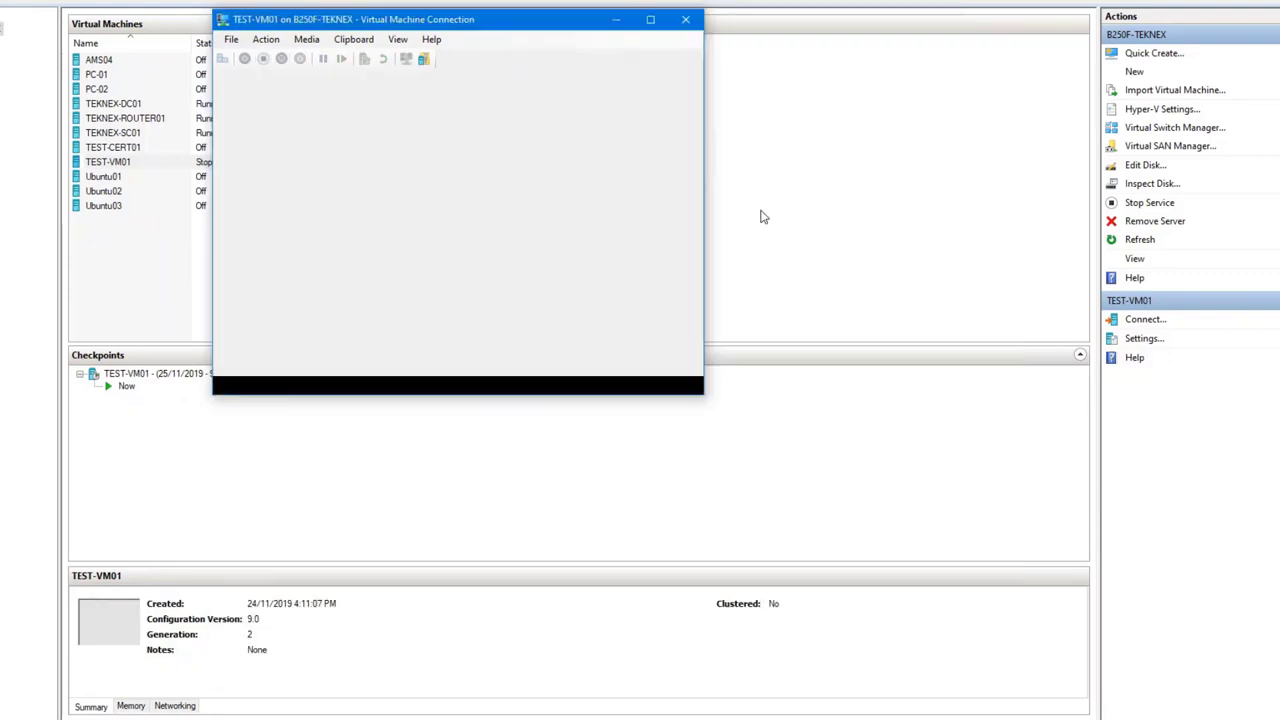
pyautogui.click(616, 20)
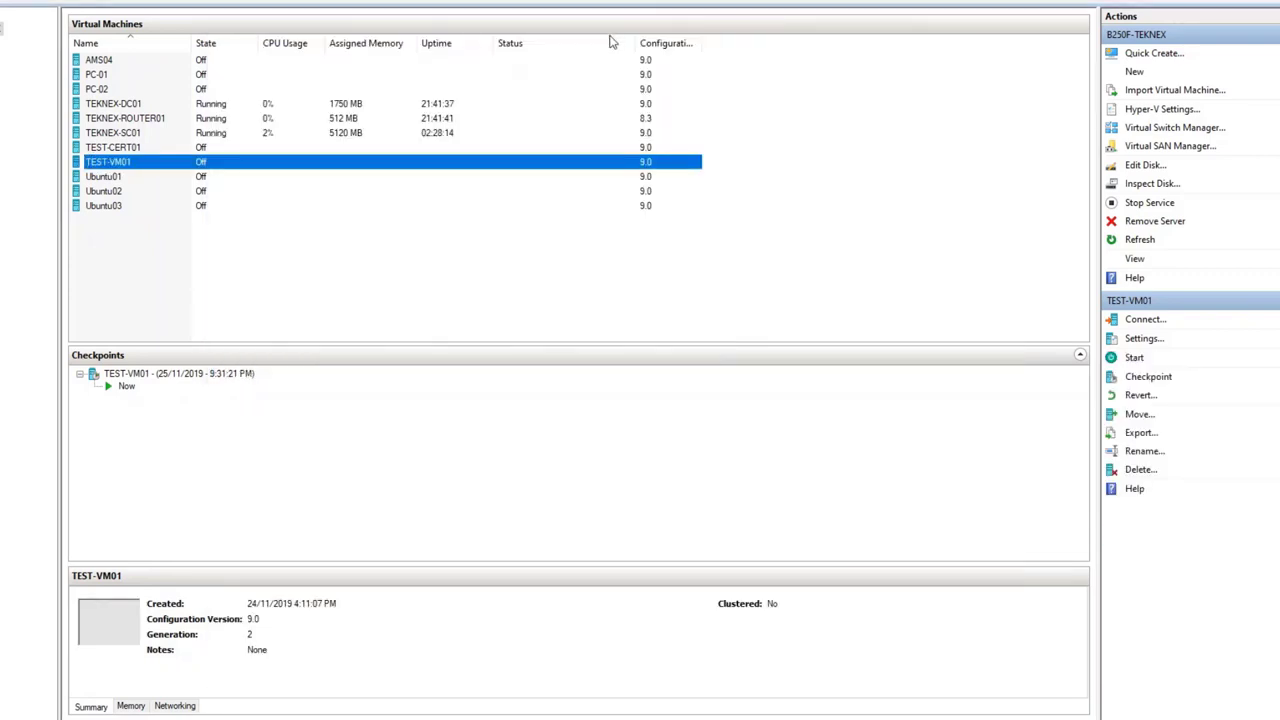
# Step: Switch to the TEKNEX-SC01 session and locate install02.wim in the share's Images\Reference Wim folder
pyautogui.click(571, 707)
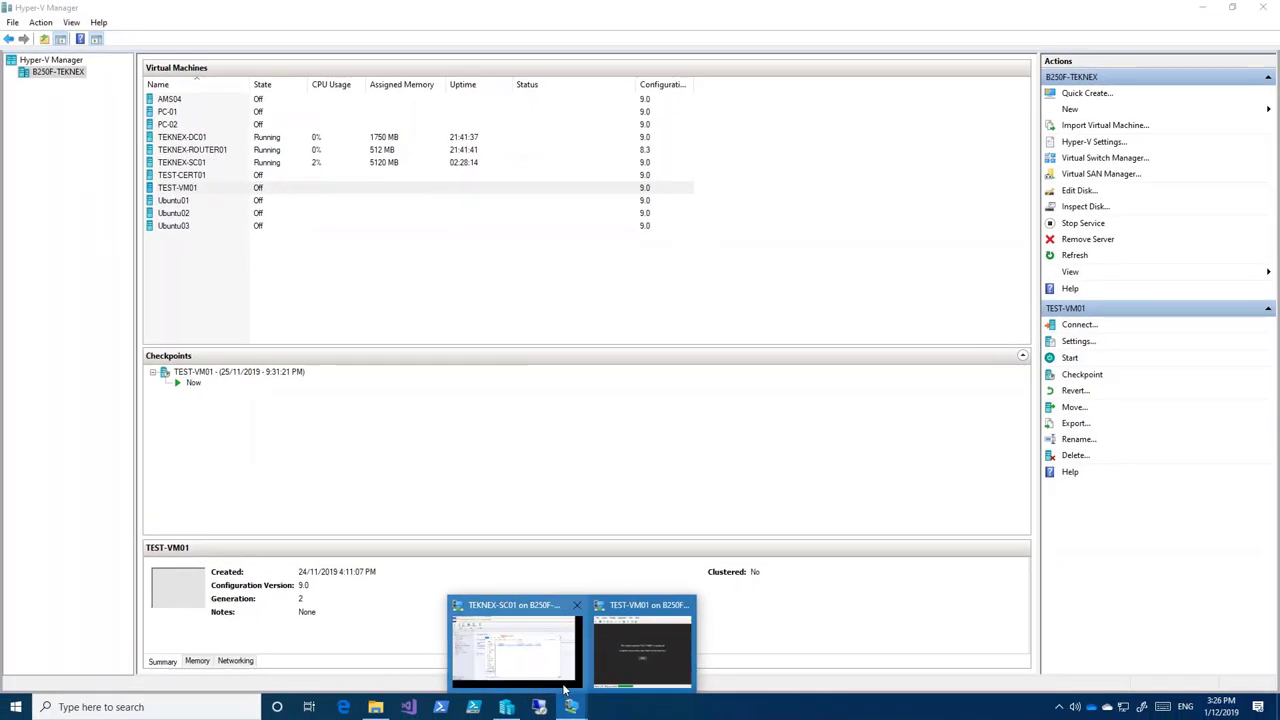
pyautogui.click(565, 689)
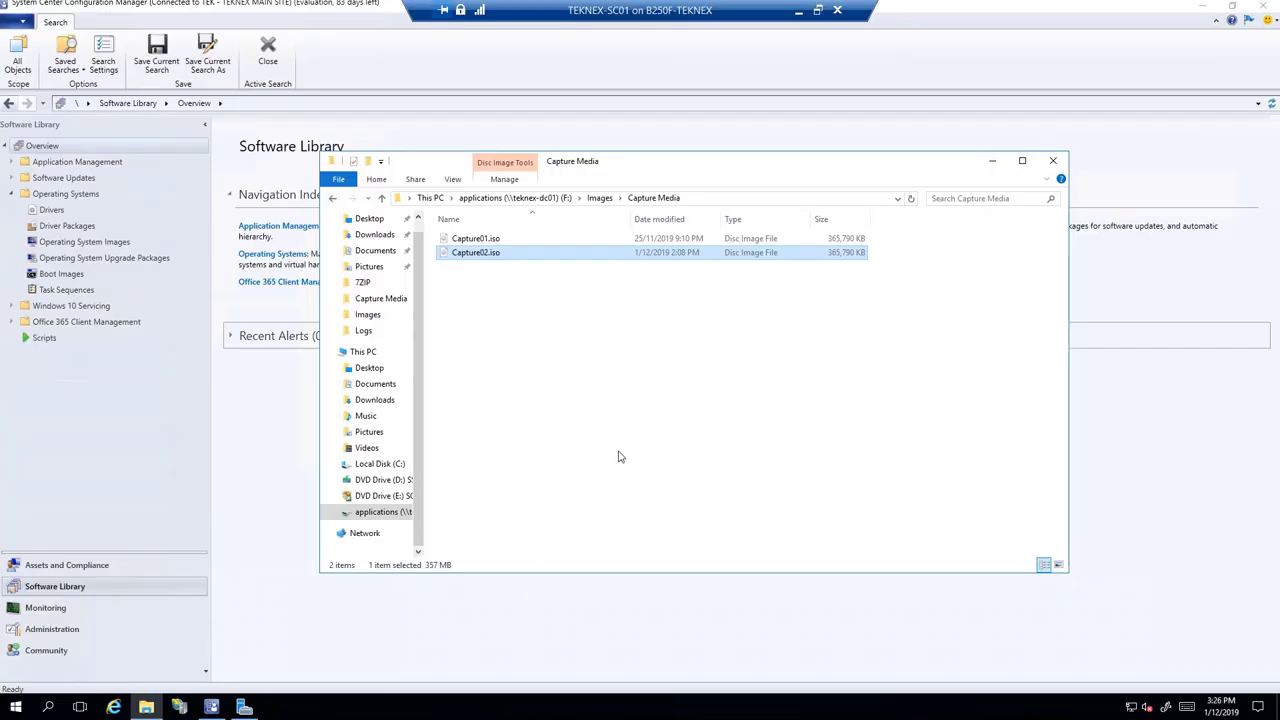
pyautogui.click(600, 198)
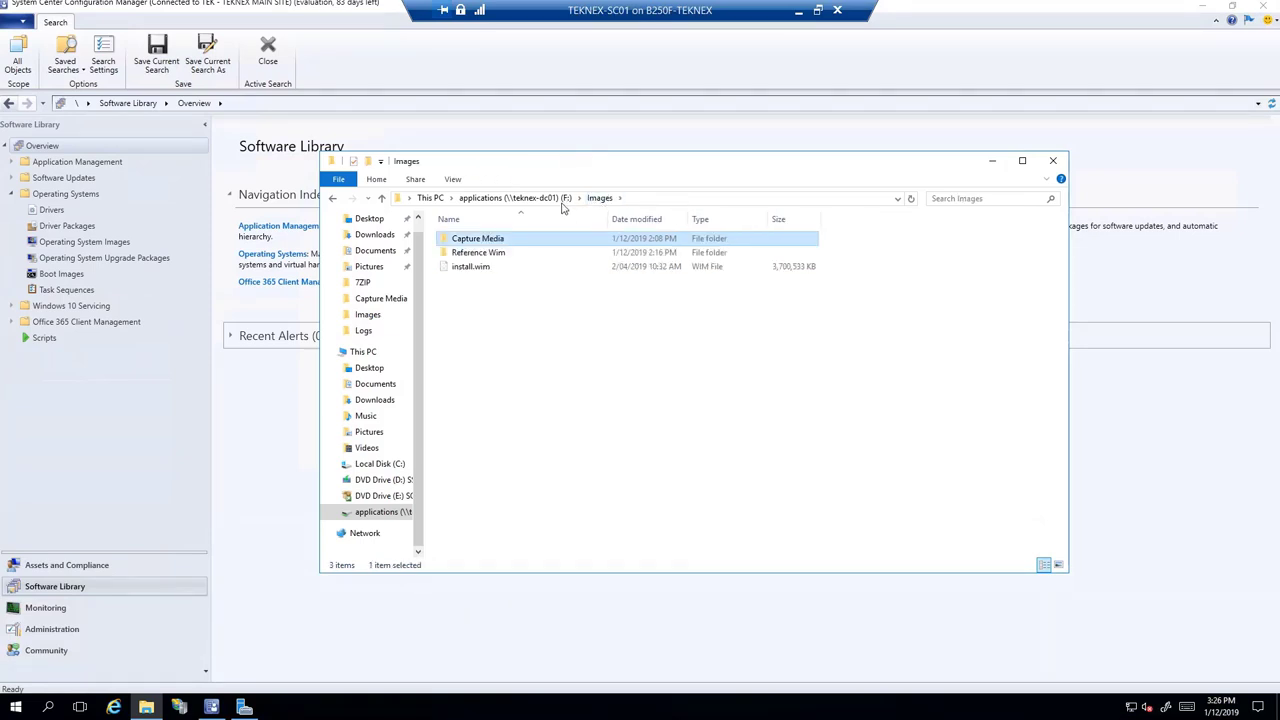
pyautogui.click(505, 254)
pyautogui.doubleClick(505, 254)
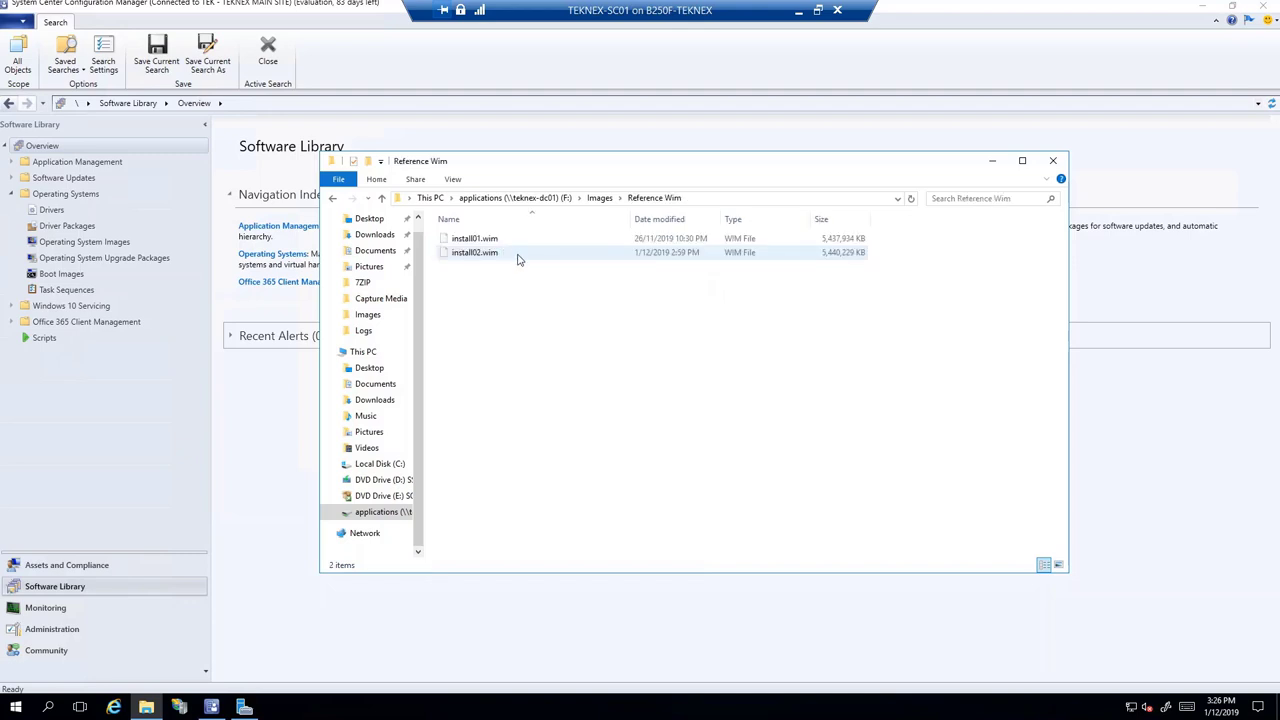
pyautogui.click(518, 258)
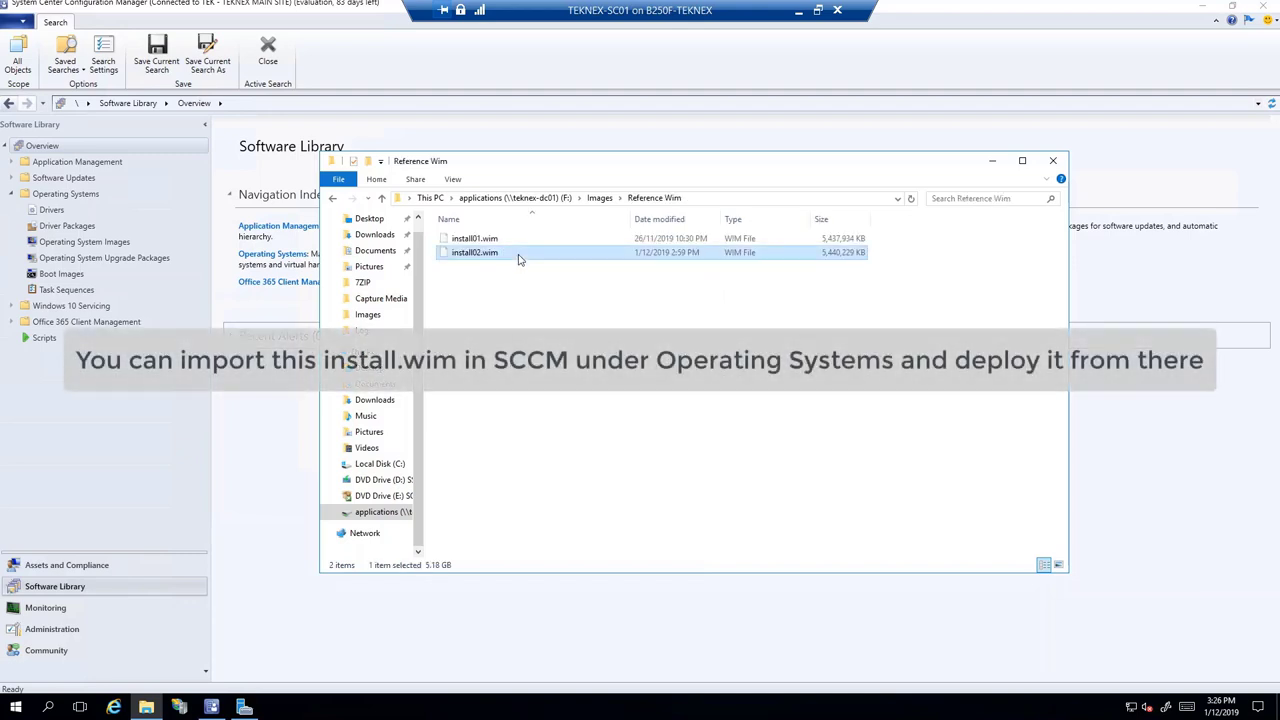